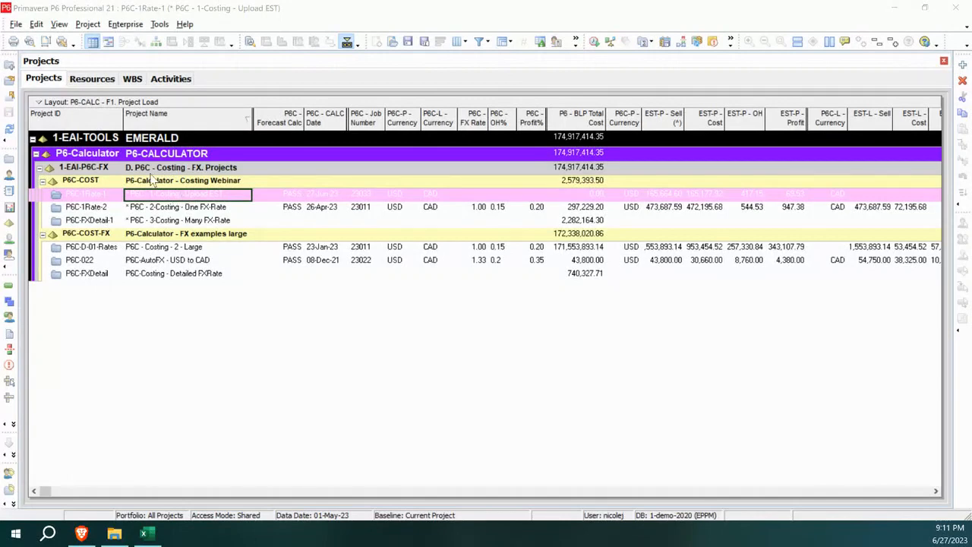
Show the project's activities and open the layout "P6-CALC - F1. Project Load" for them
click(170, 80)
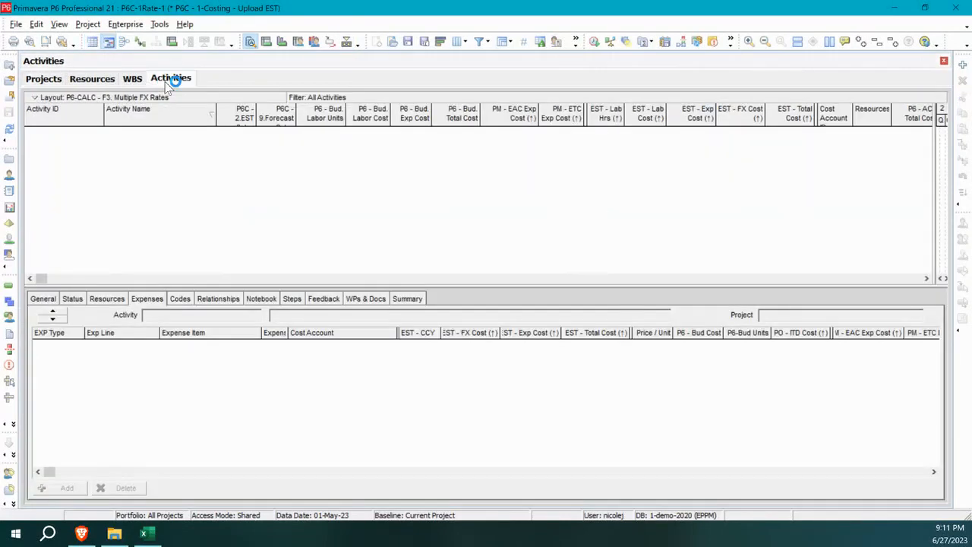
click(47, 79)
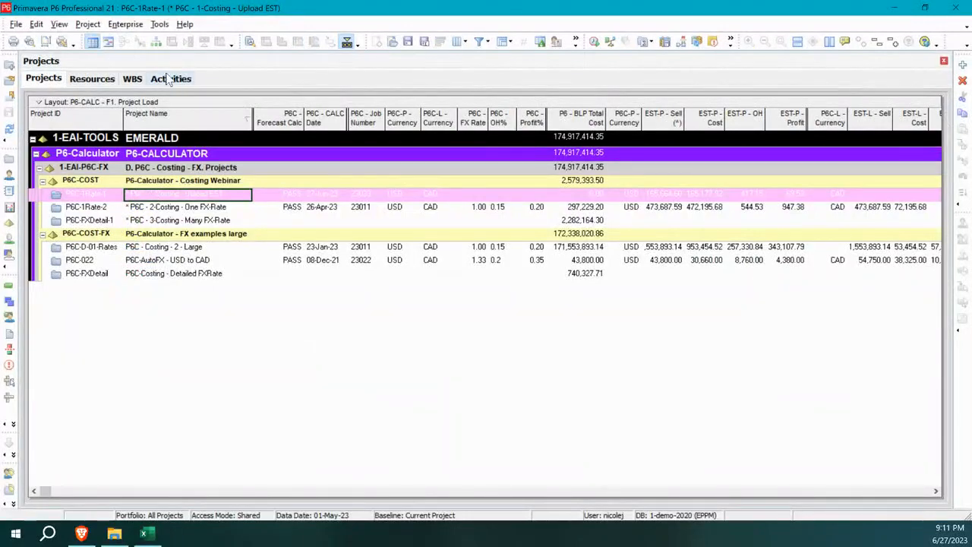
click(170, 81)
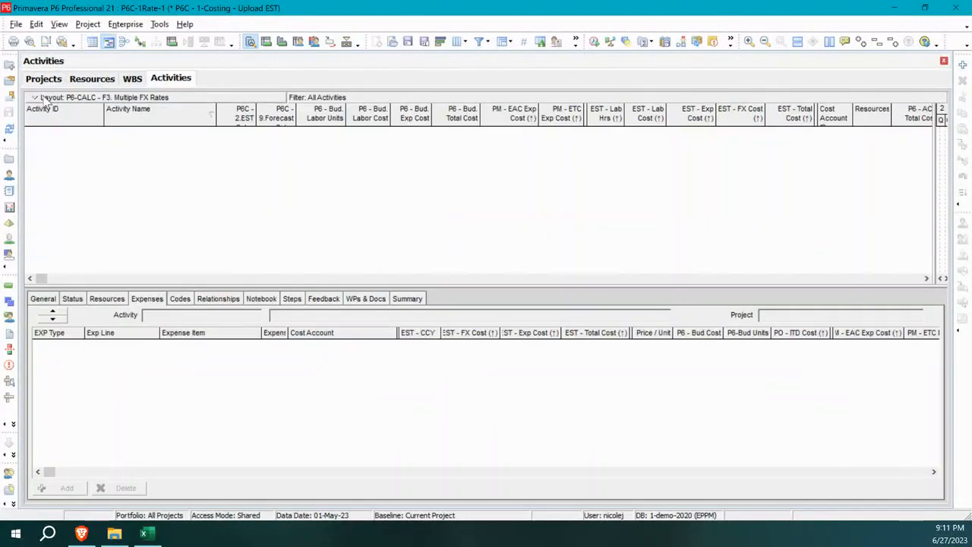
click(47, 106)
mouse_move(78, 114)
click(147, 117)
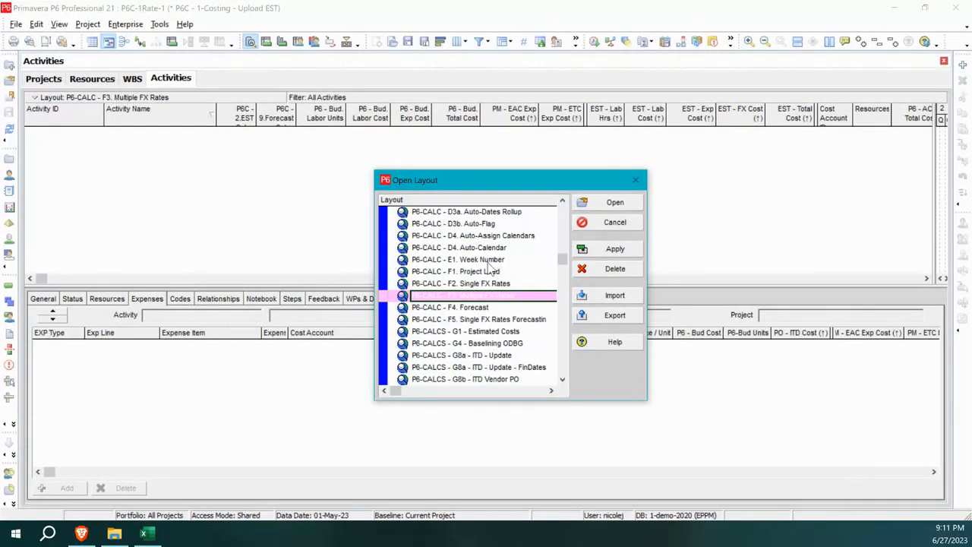
click(477, 272)
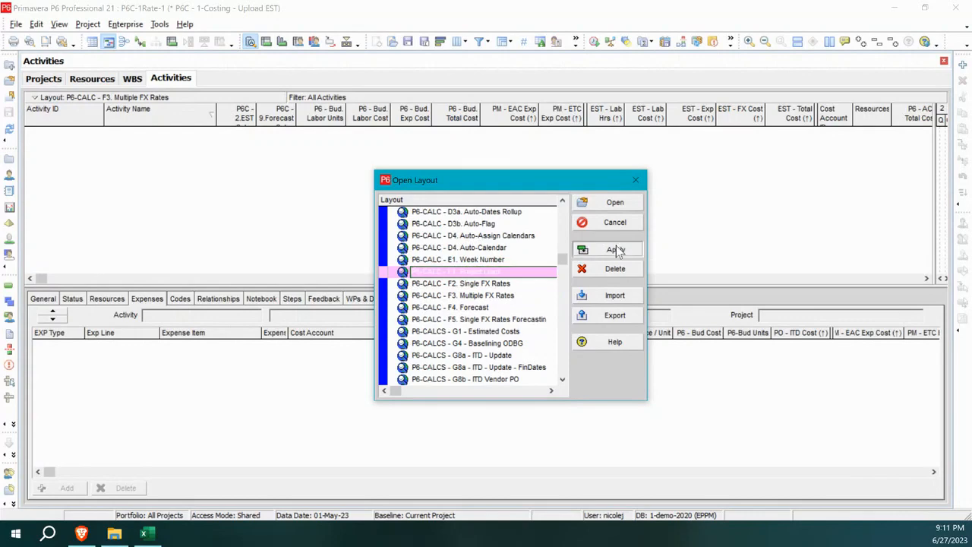
click(615, 249)
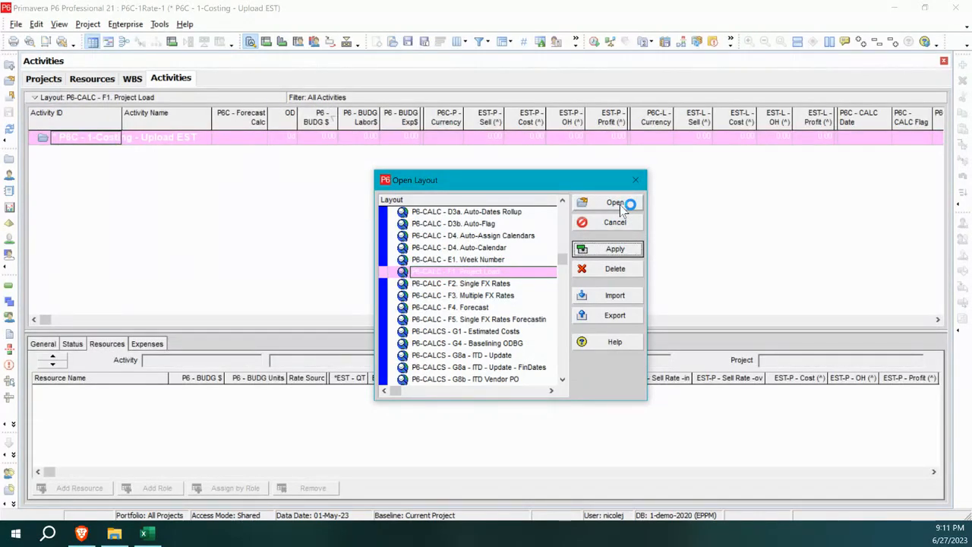
click(615, 203)
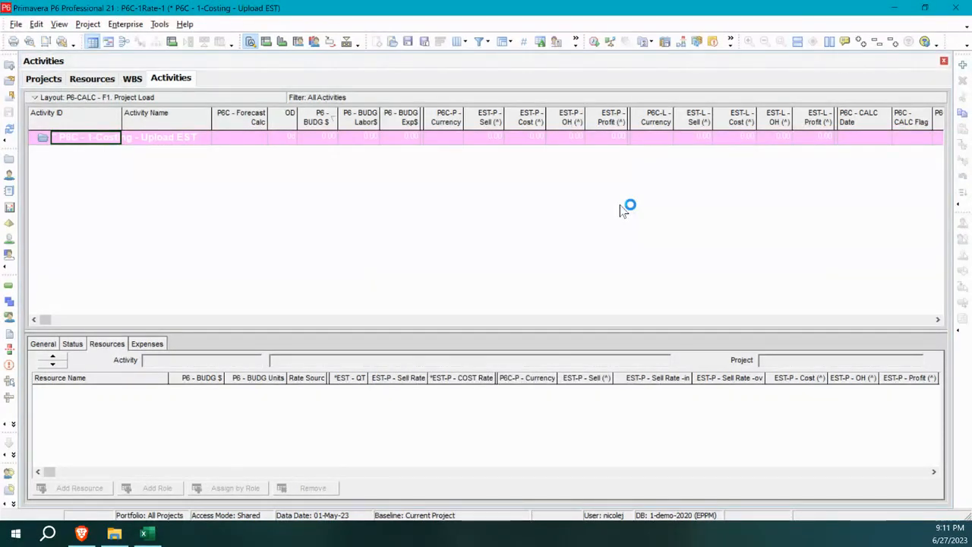
Minimize the open windows, open the Windows display settings from the desktop, and return to Primavera P6
click(898, 11)
click(899, 10)
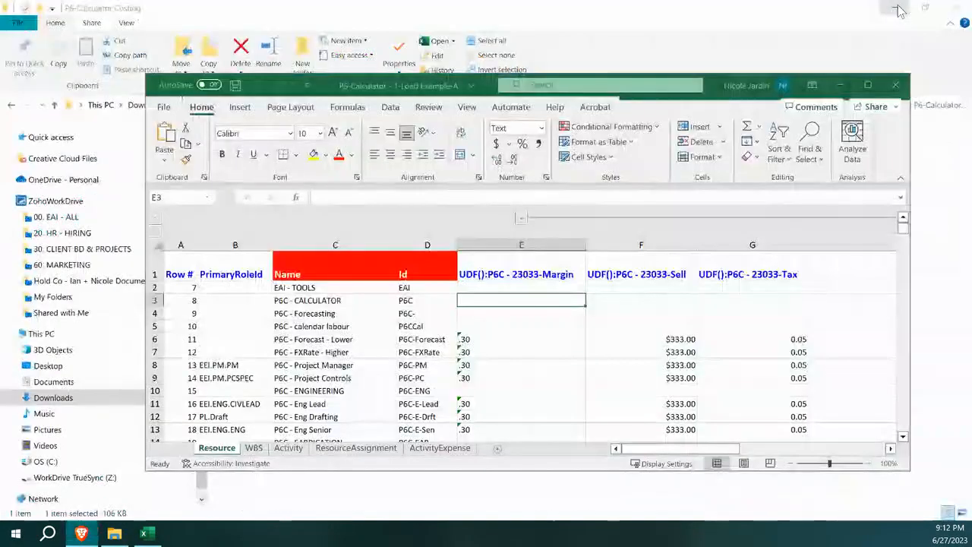
right_click(790, 42)
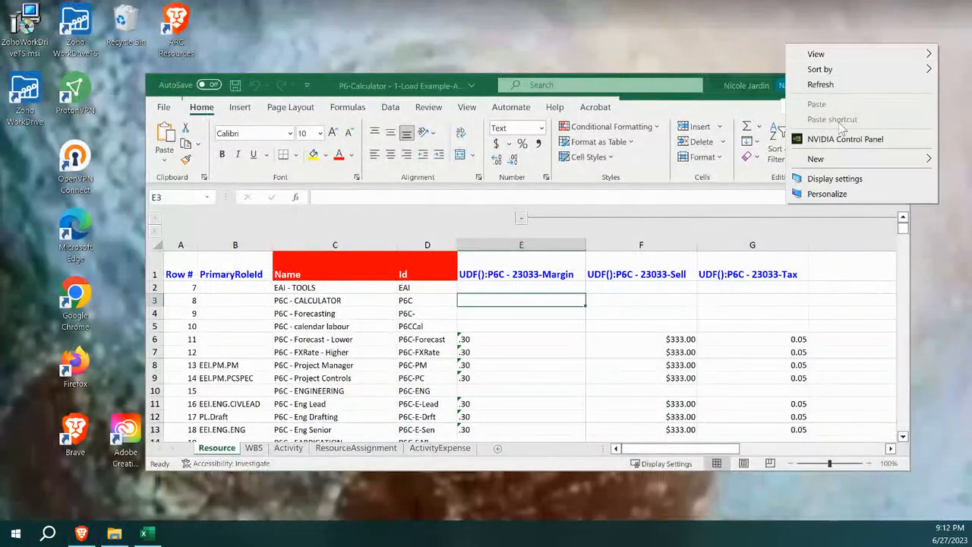
click(849, 182)
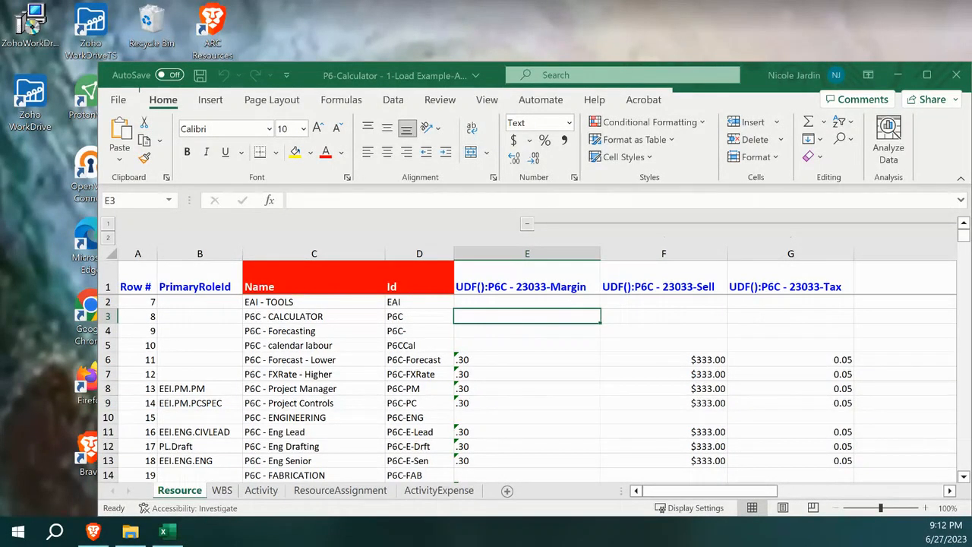
key(alt+Tab)
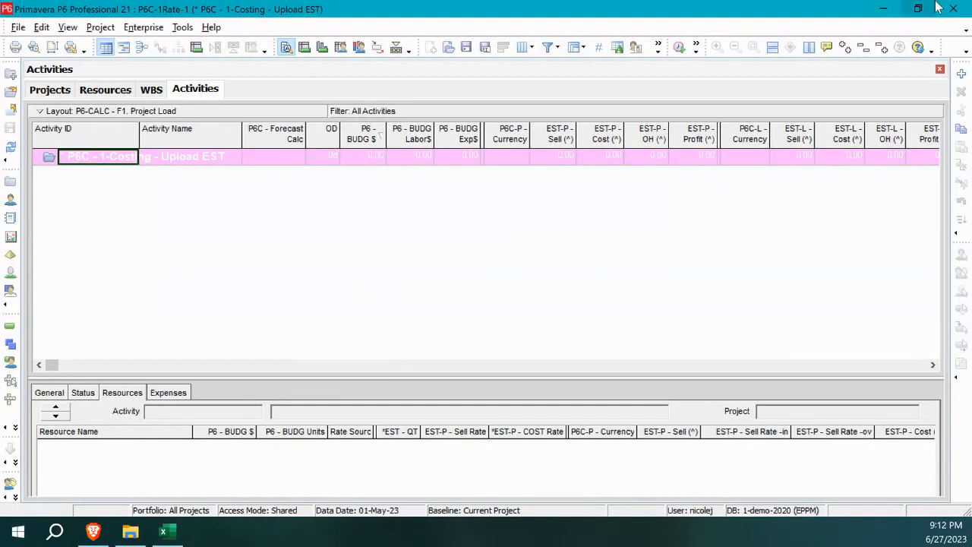
Switch to File Explorer and launch colorclassic.exe from the Downloads folder
click(130, 531)
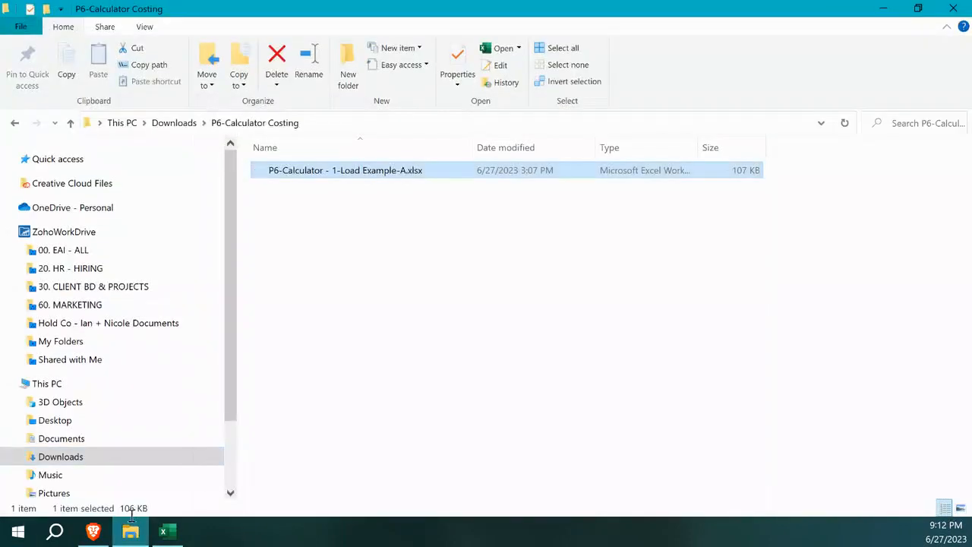
scroll(83, 456, down, 2)
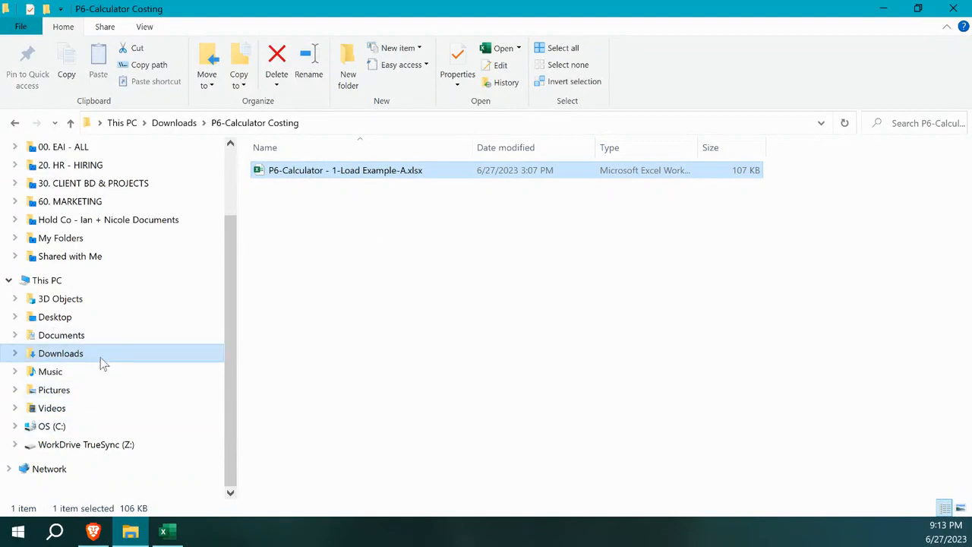
scroll(103, 363, up, 1)
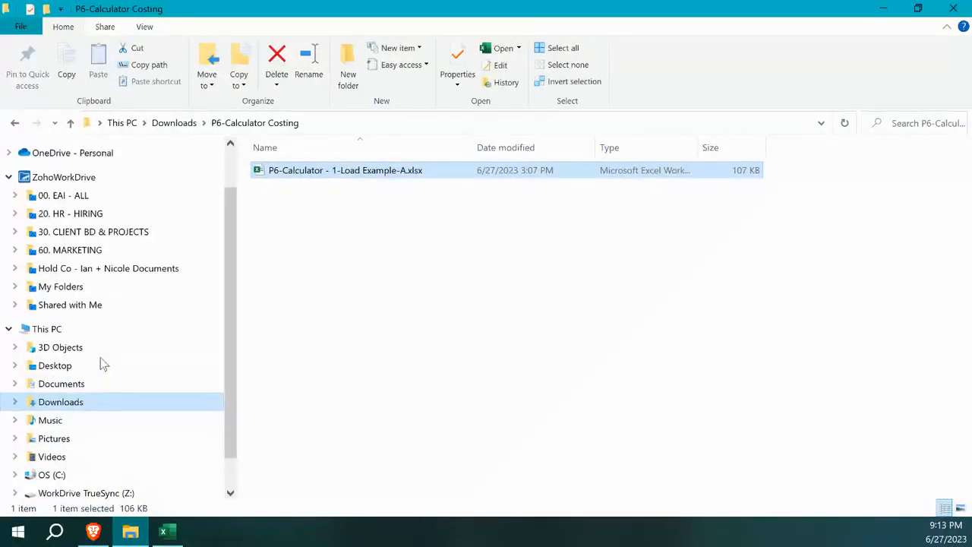
click(72, 401)
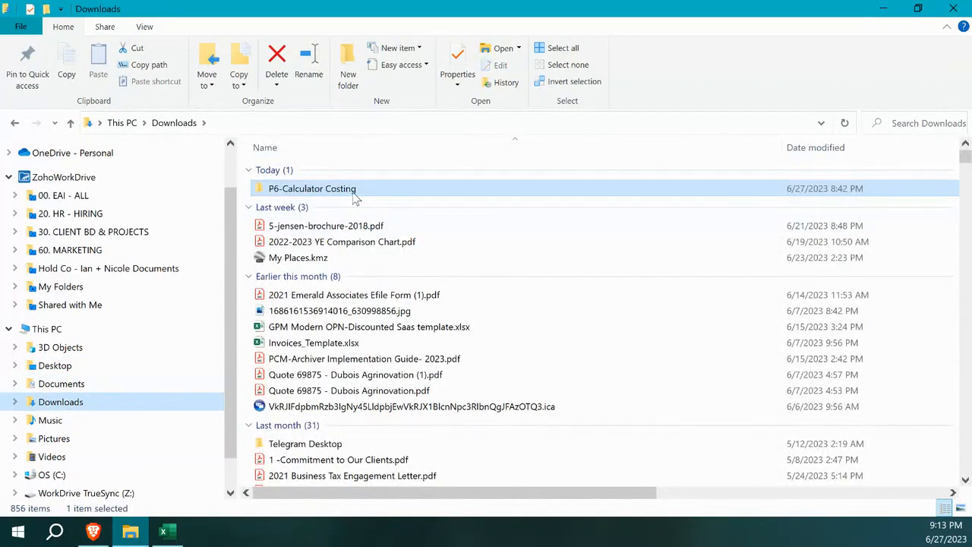
scroll(351, 203, down, 15)
scroll(352, 199, down, 3)
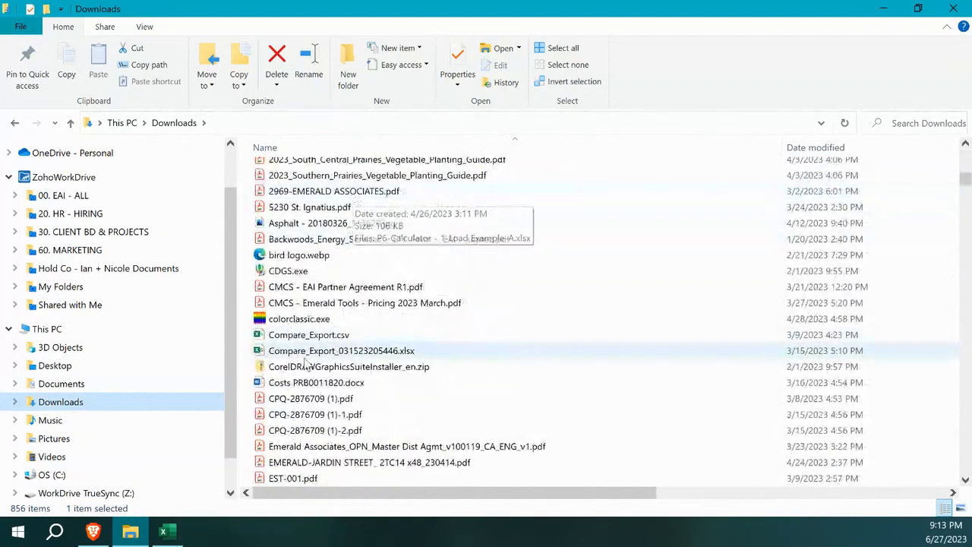
double_click(307, 319)
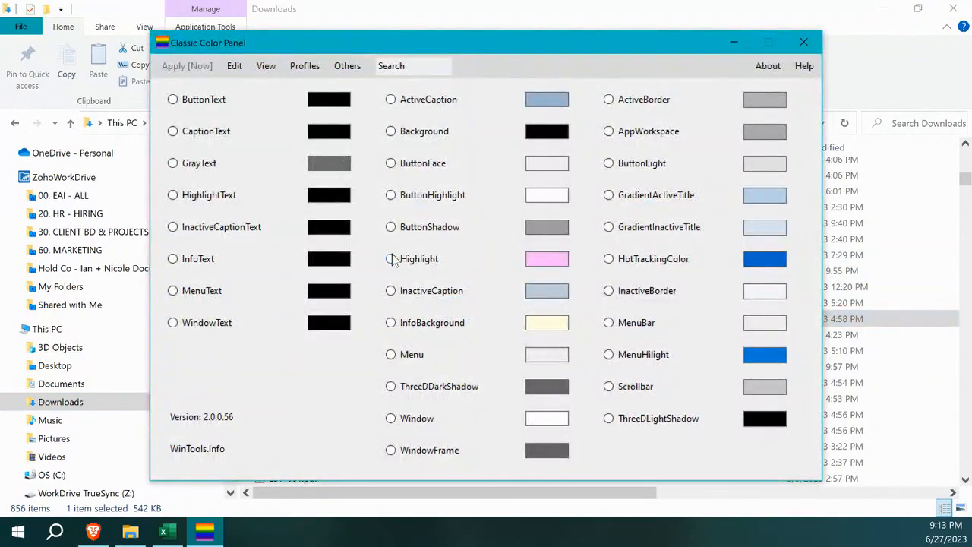
Confirm the light pink Highlight colour and set the ButtonHighlight colour to black in Classic Color Panel
click(398, 258)
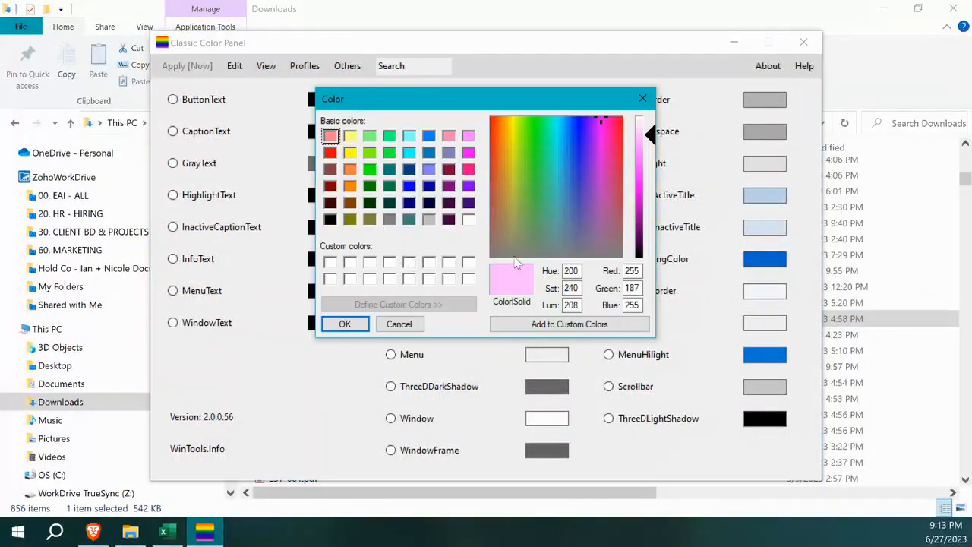
click(345, 324)
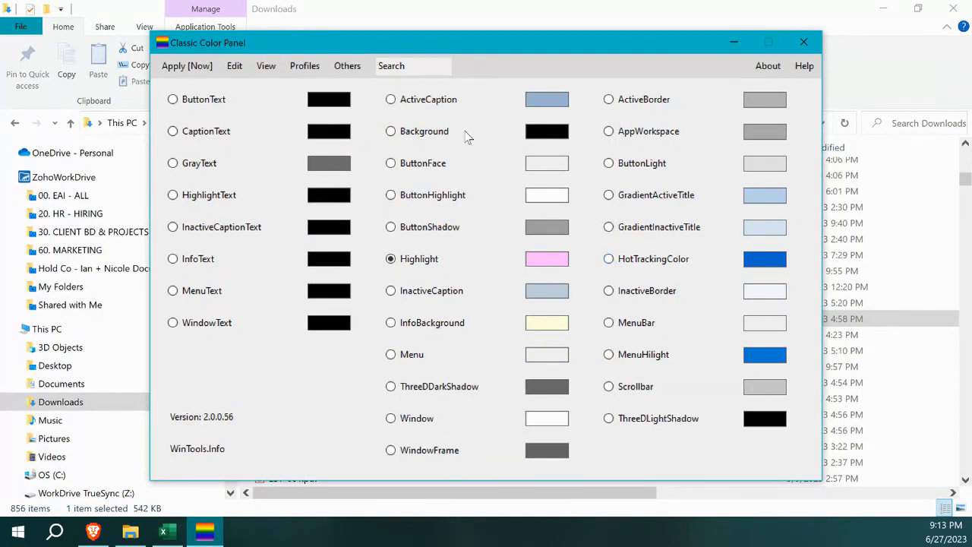
click(391, 196)
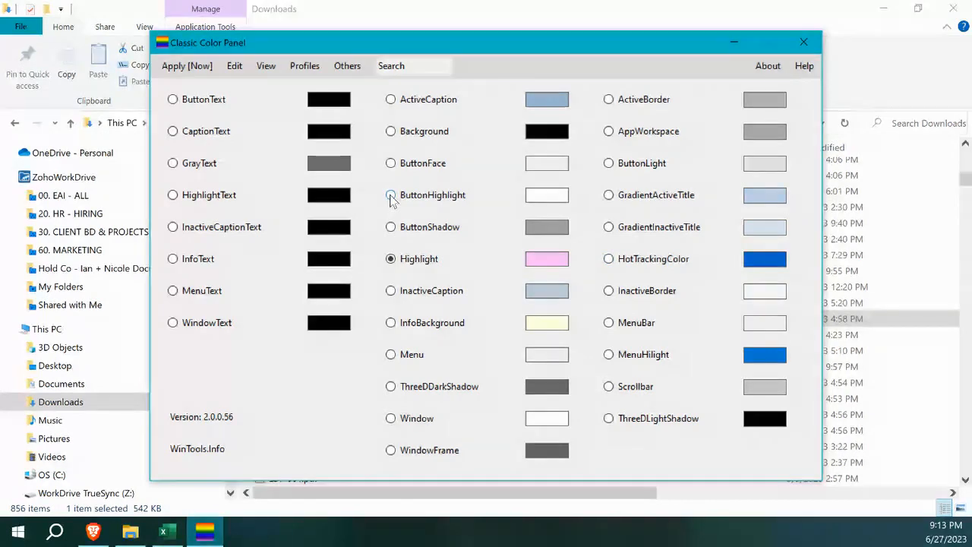
click(330, 219)
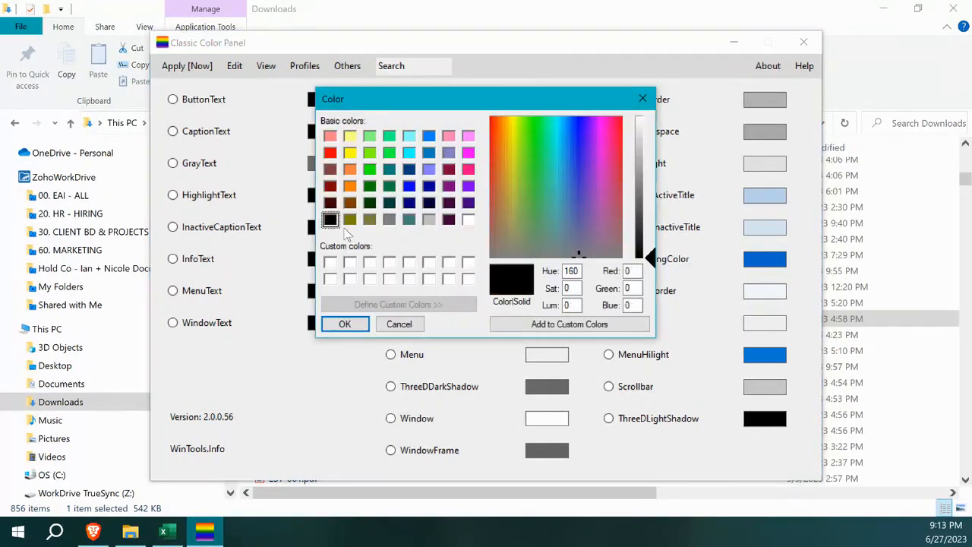
click(344, 323)
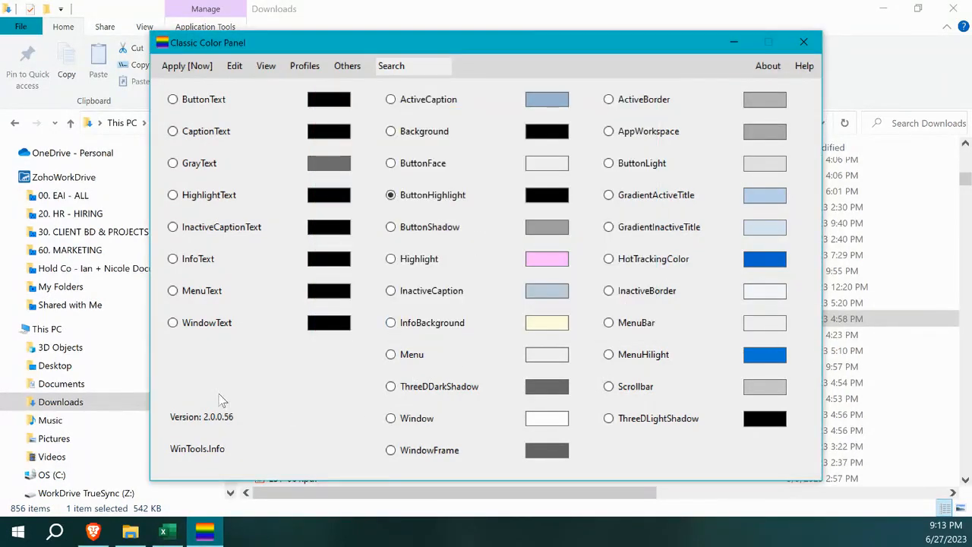
Apply the edited system colours, minimize Classic Color Panel and return to Primavera P6
click(171, 68)
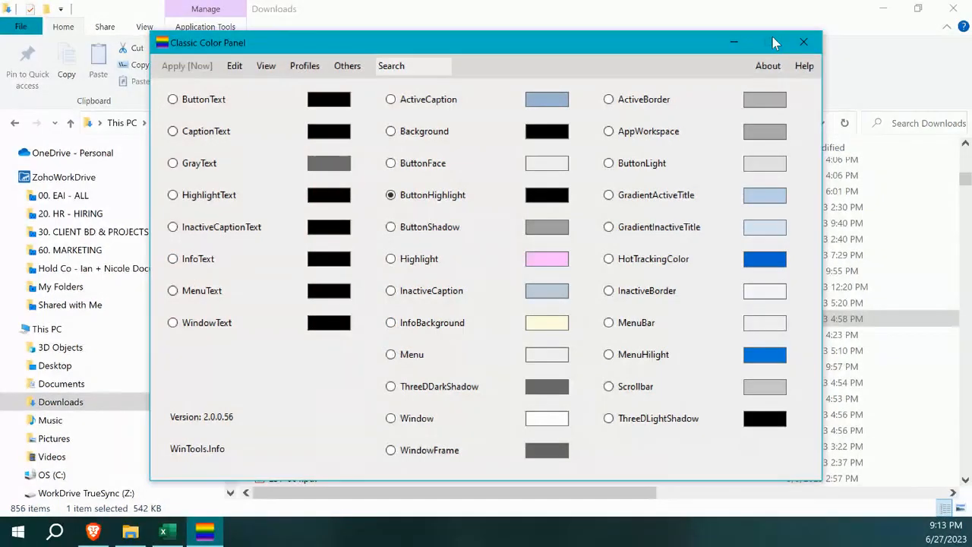
click(733, 41)
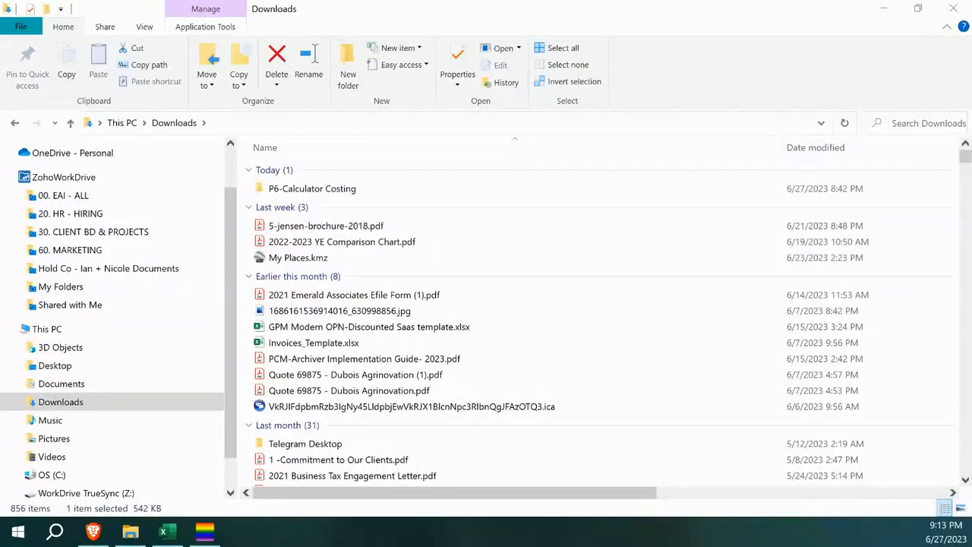
key(alt+Tab)
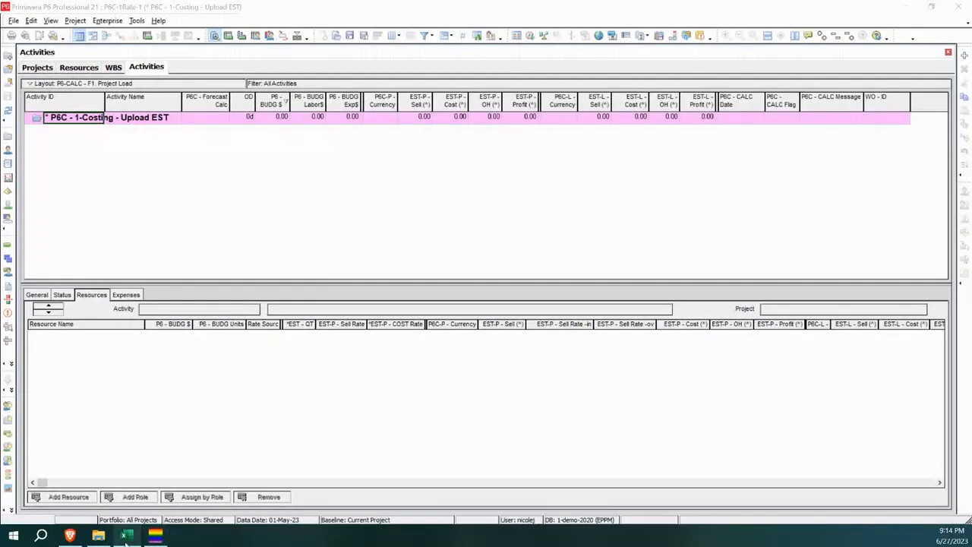
Switch to the "P6-Calculator - 1-Load Example-A" workbook in Excel, maximize it and examine the Earthworks entry on the Activity sheet
mouse_move(125, 536)
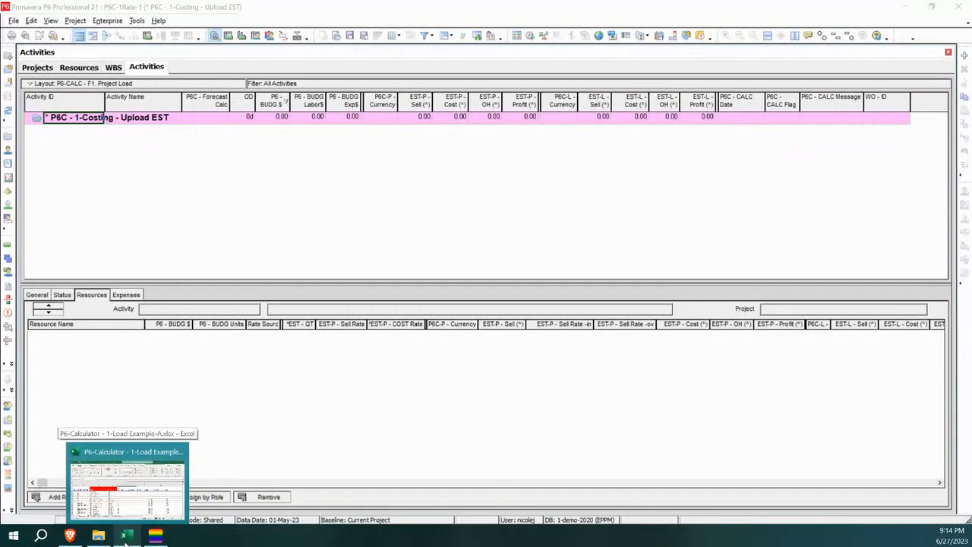
click(124, 535)
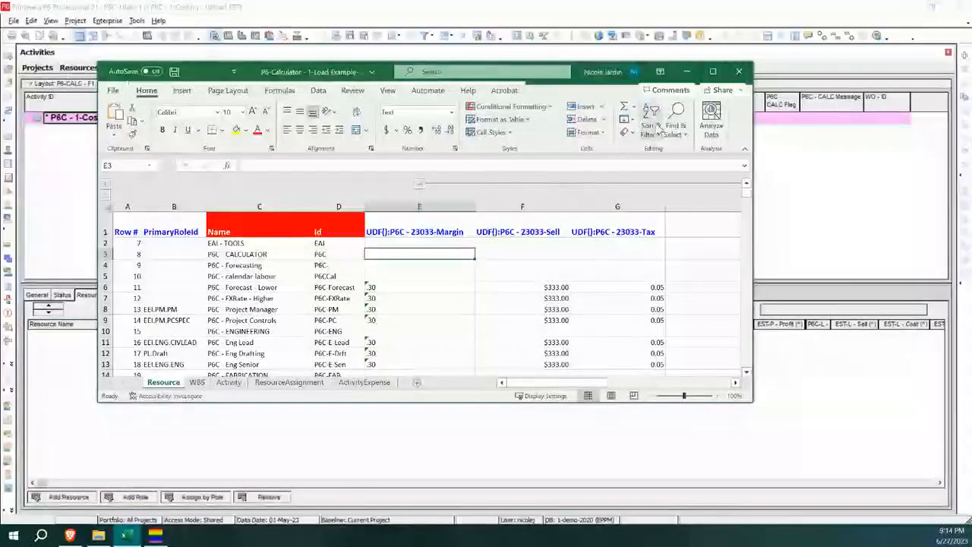
click(713, 72)
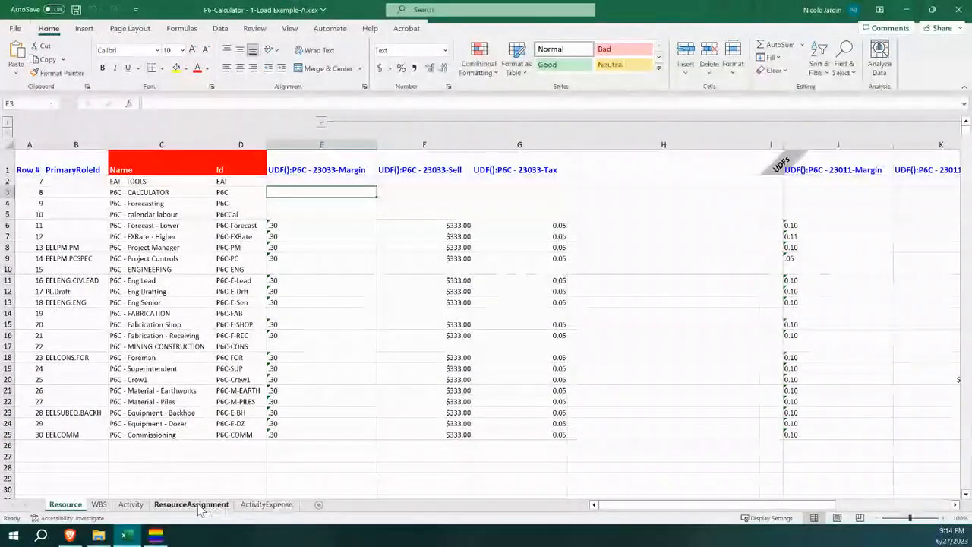
click(132, 506)
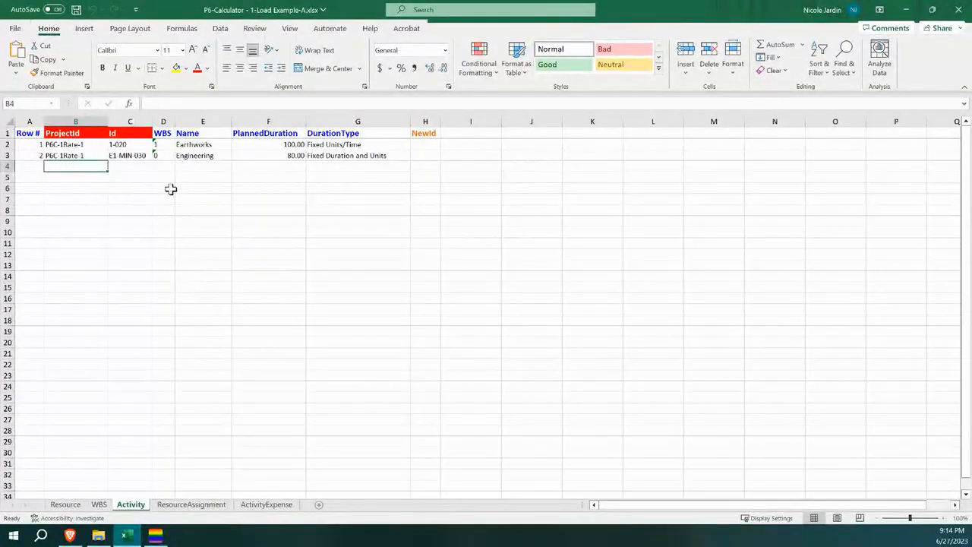
click(187, 144)
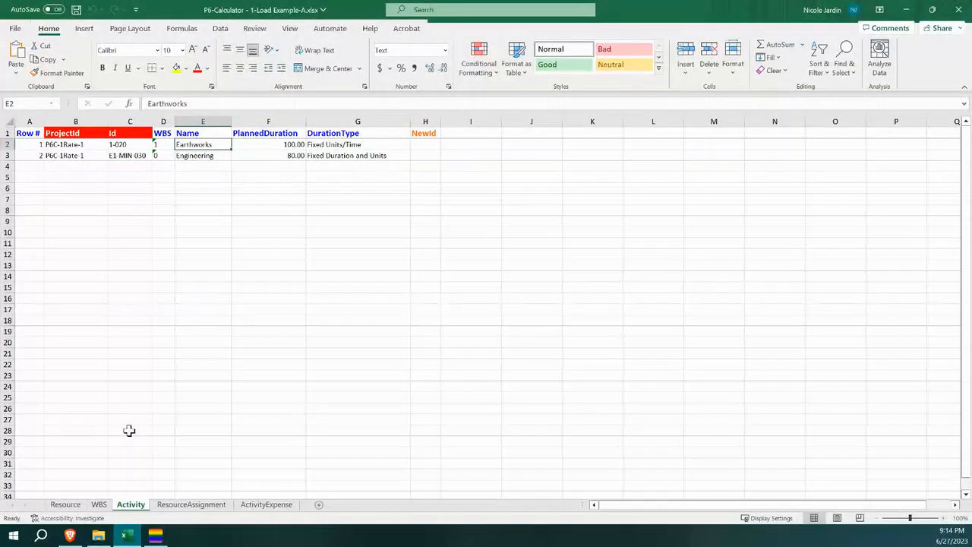
Examine the ActivityExpense sheet, and the activity IDs, the P6C-M-EARTH resource and its raw quantity on the ResourceAssignment sheet
click(249, 511)
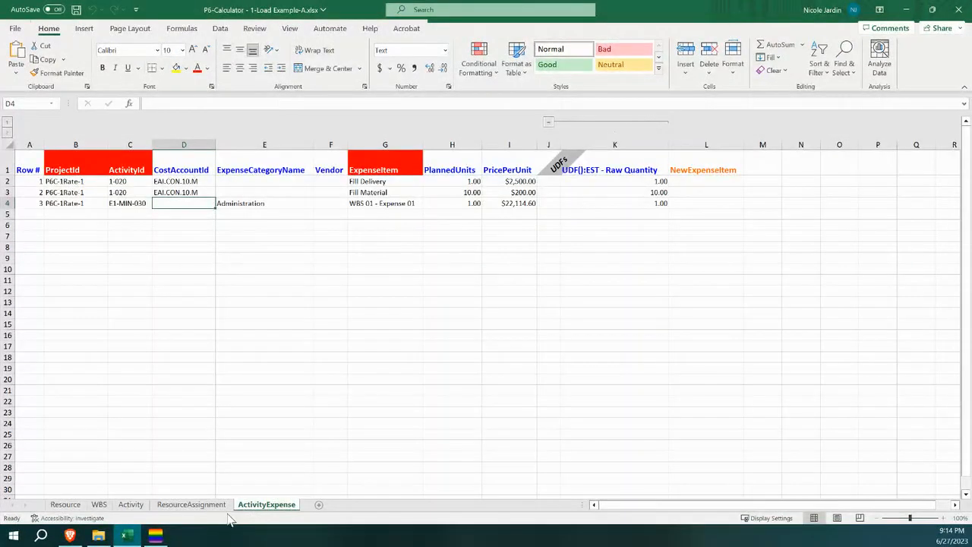
click(210, 509)
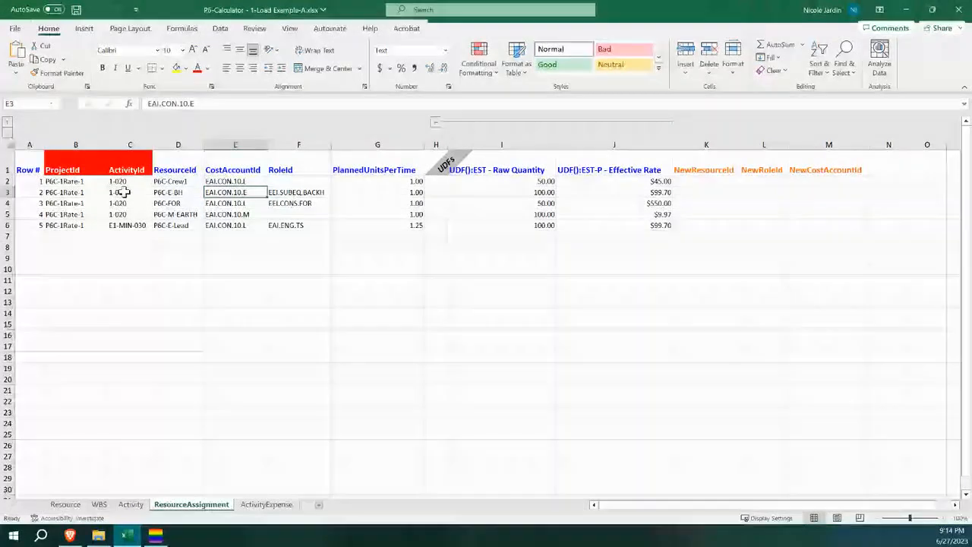
drag(127, 182, 130, 217)
click(126, 225)
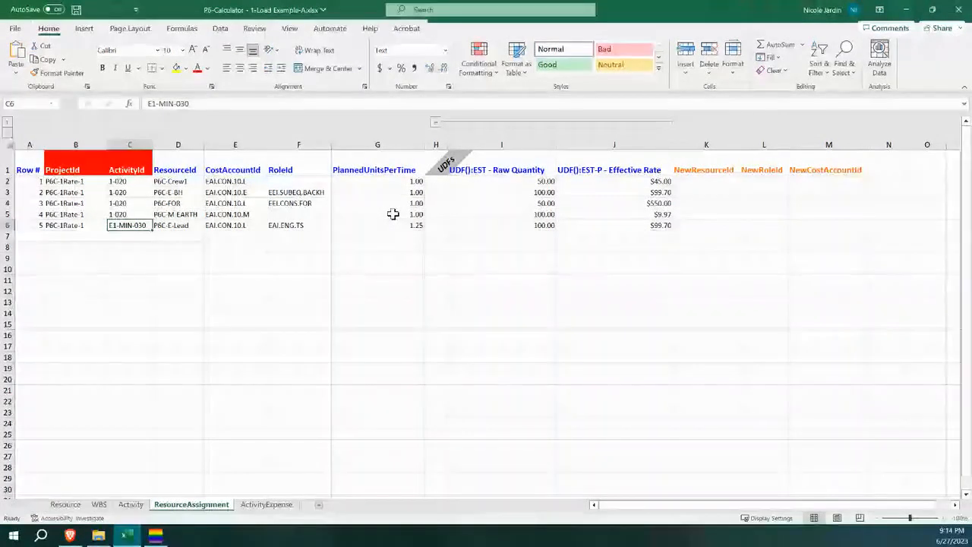
click(176, 215)
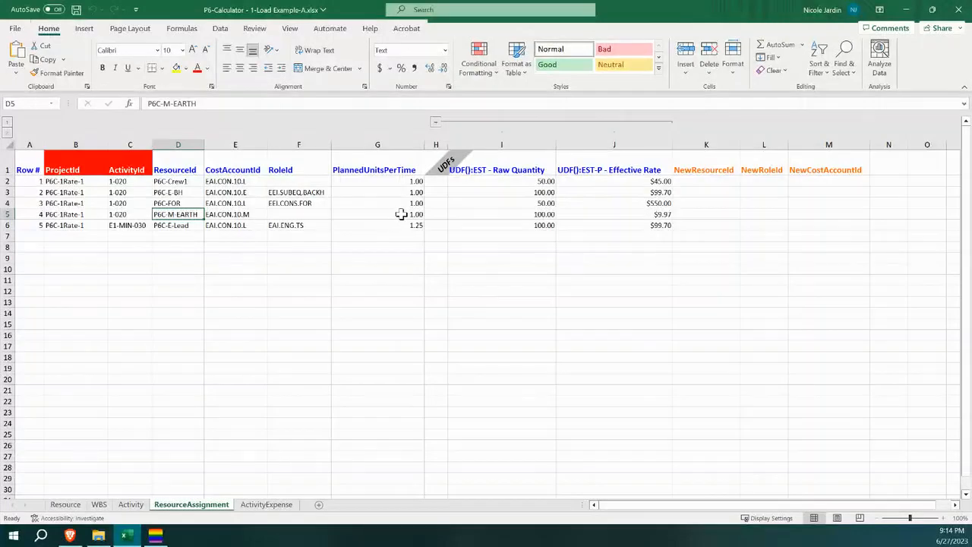
click(469, 213)
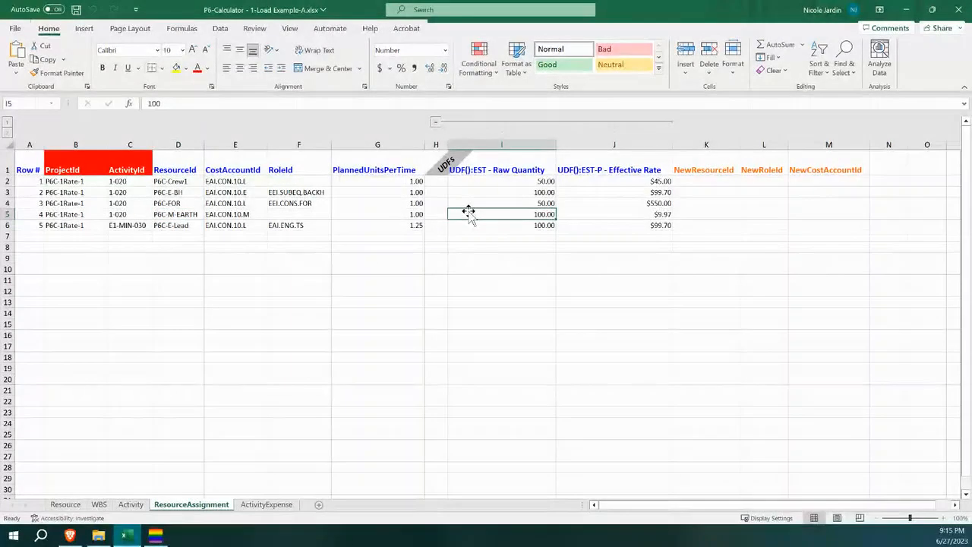
Examine the backhoe's role ID, the cost account IDs and the P6C-FOR resource ID on the ResourceAssignment sheet
click(309, 192)
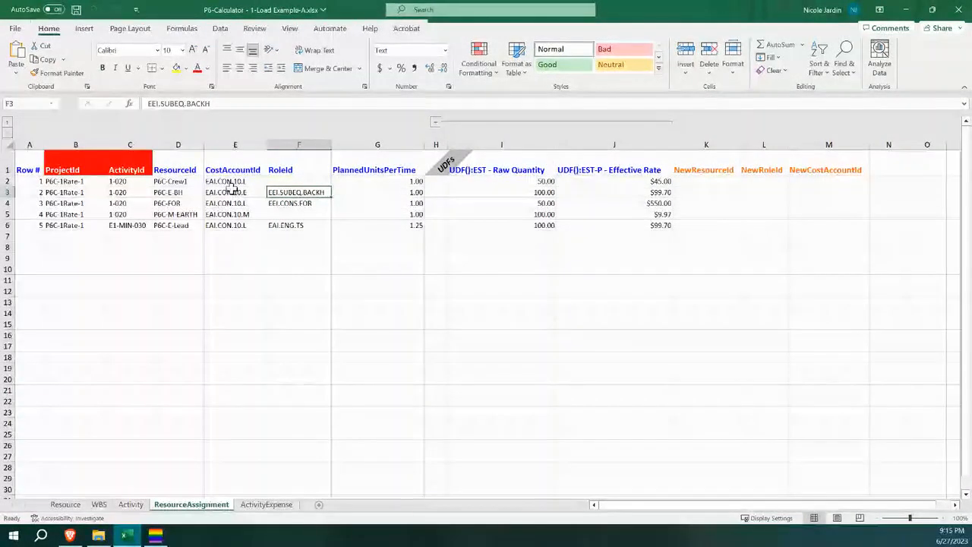
click(249, 183)
click(253, 204)
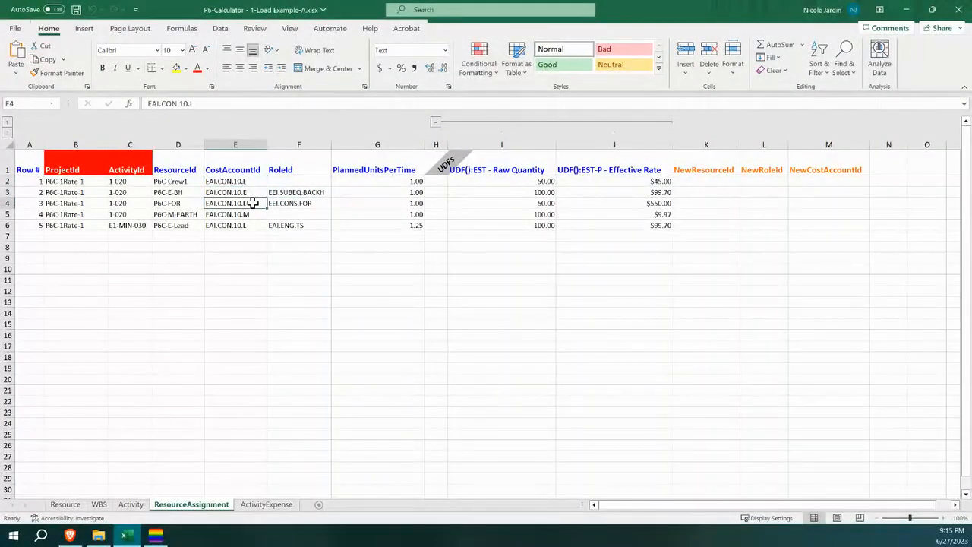
click(178, 203)
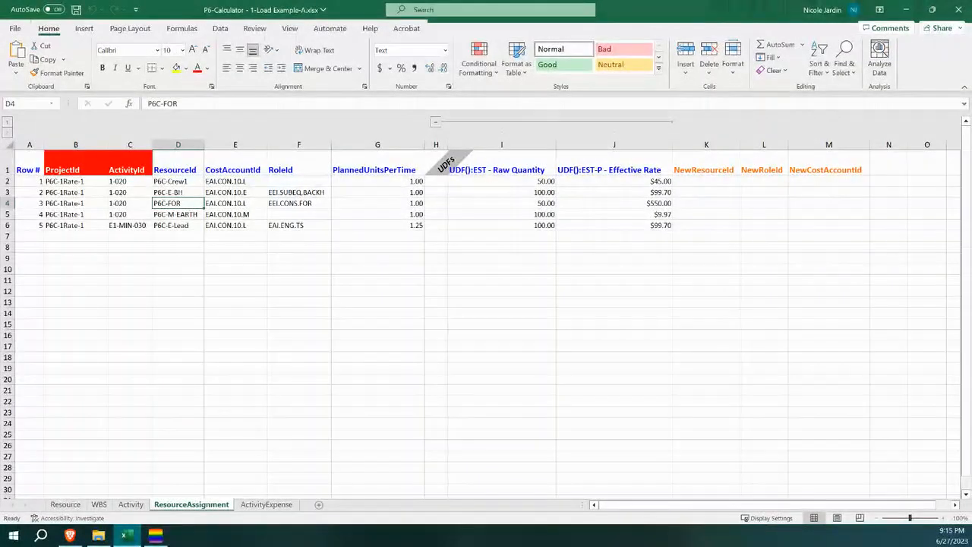
Switch to Primavera P6, show the Resources view and examine the unit prices of the P6C-Forecast resource
key(alt+Tab)
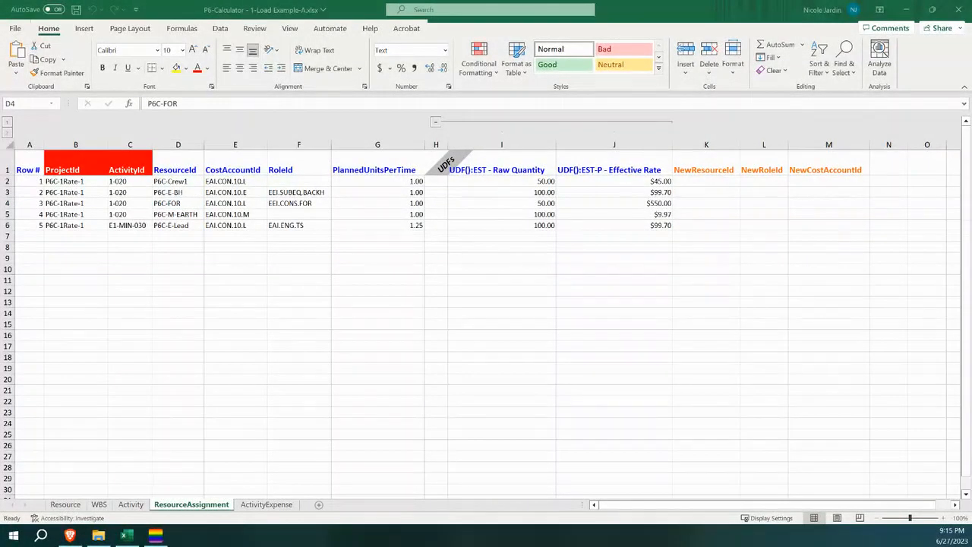
key(alt+Tab)
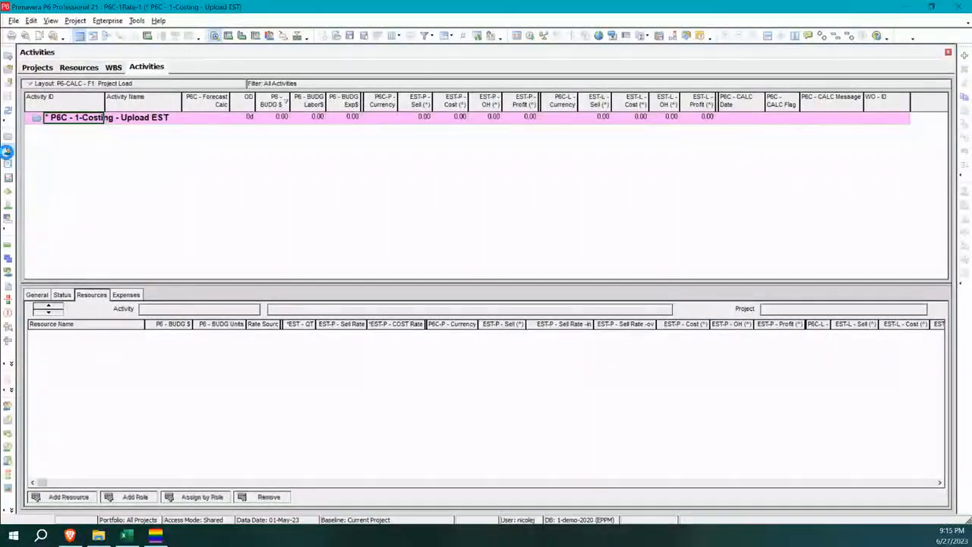
click(6, 151)
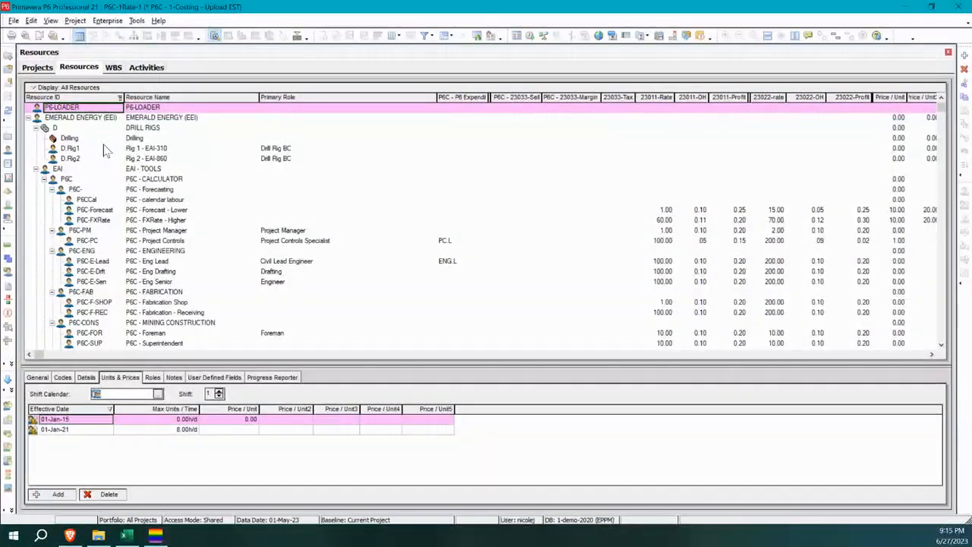
click(618, 210)
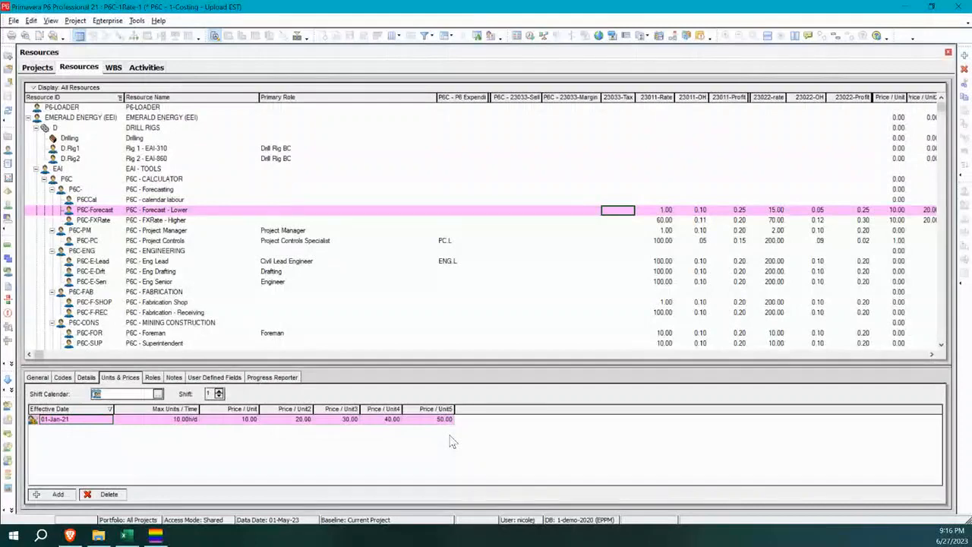
Examine the units and prices of the Eng Lead, Foreman, Crew1 and Material - Earthworks resources
click(156, 263)
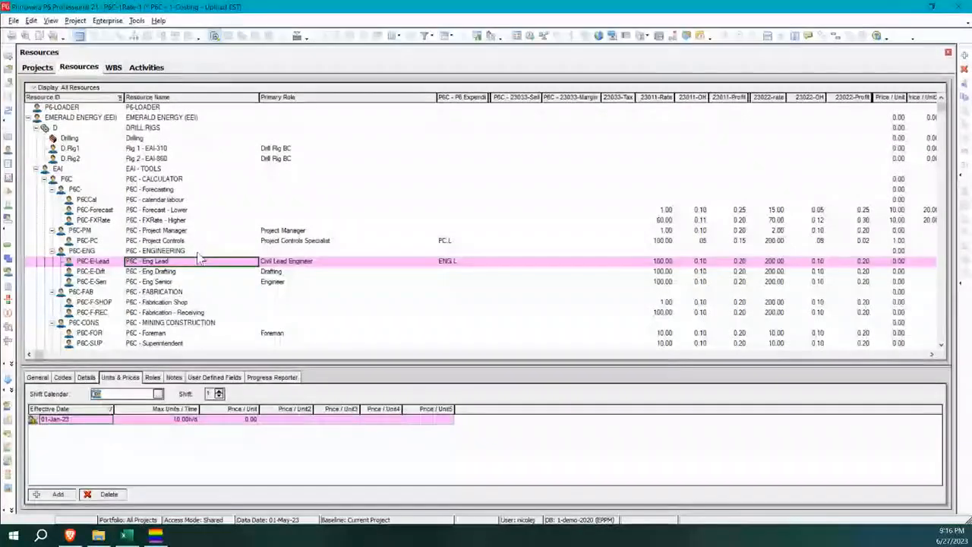
scroll(165, 306, down, 2)
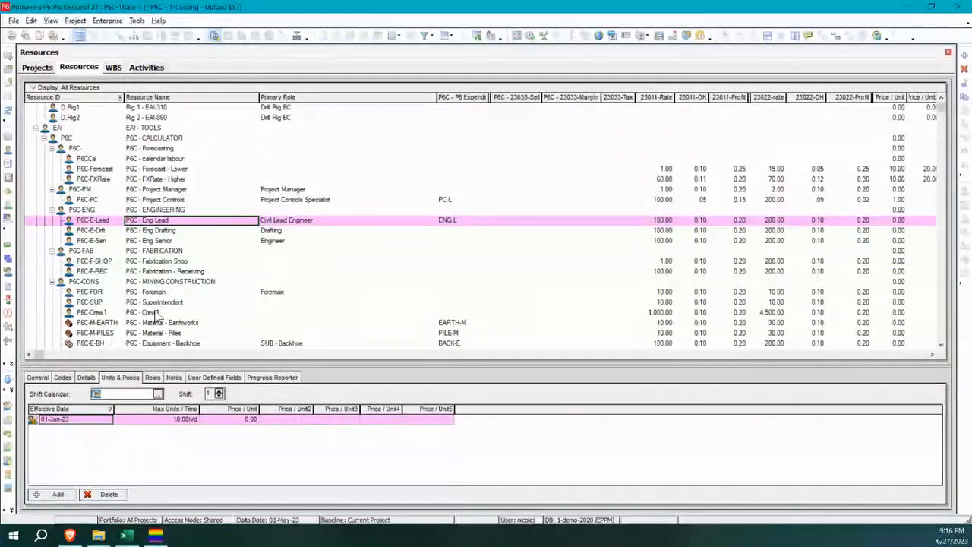
click(165, 312)
click(164, 293)
click(165, 312)
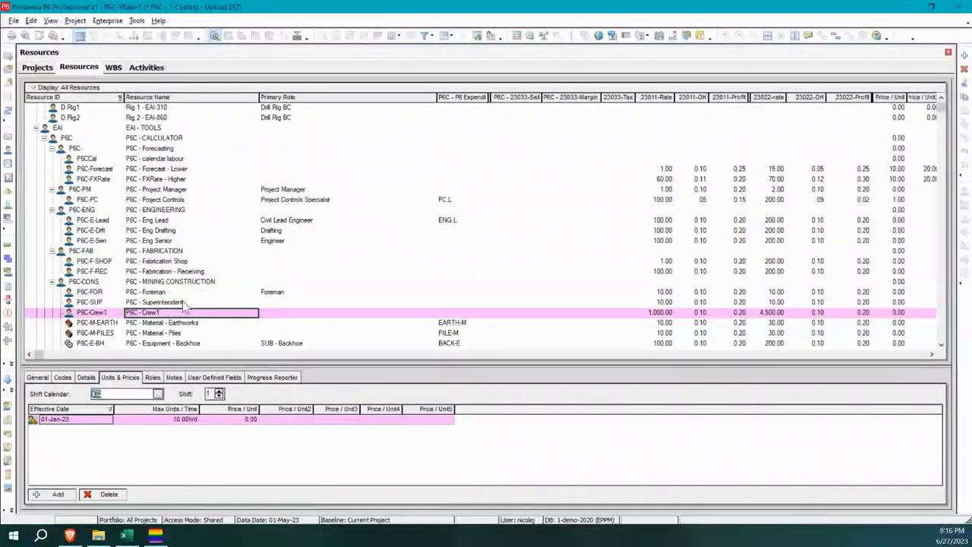
click(168, 322)
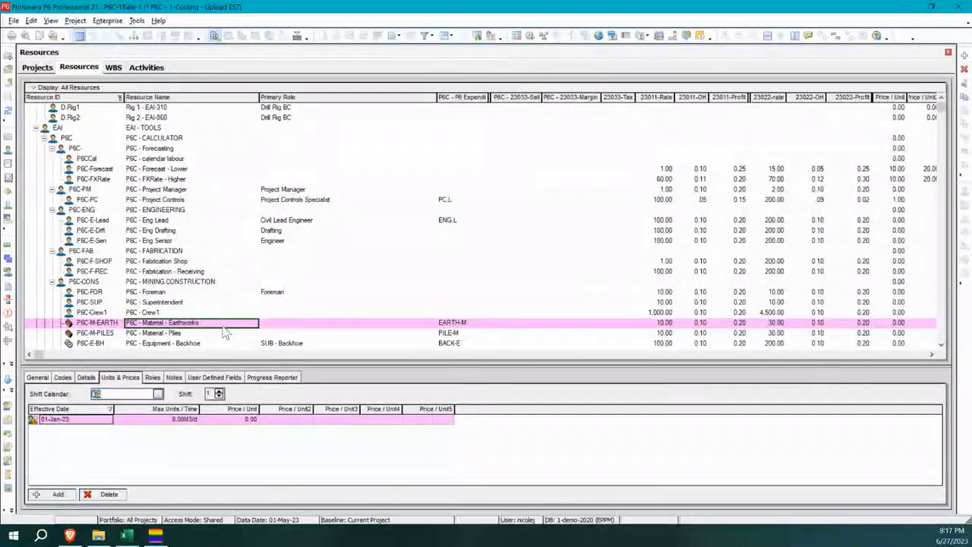
click(242, 420)
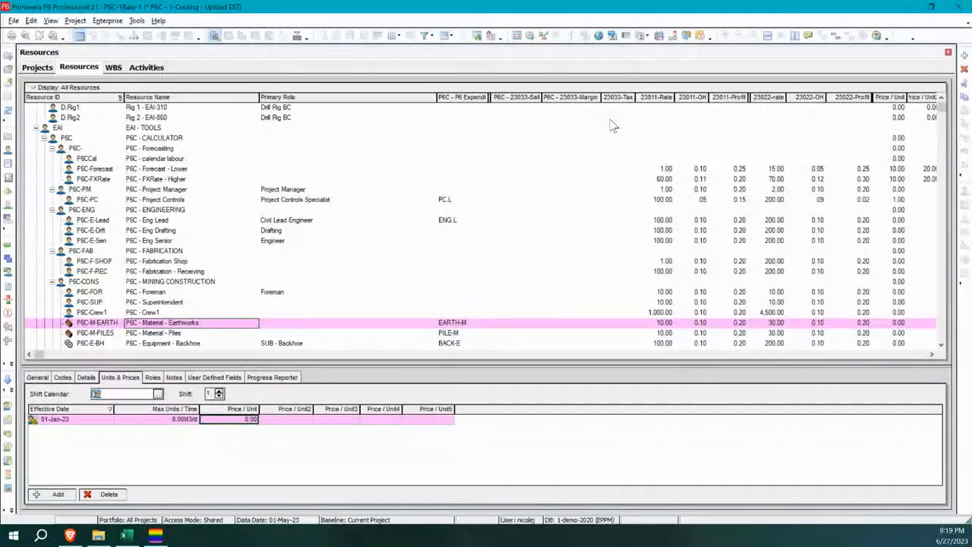
Sort the resources in turn by the 23033-Margin, 23033-Tax, 23011-OH and 23011-Profit columns
click(577, 100)
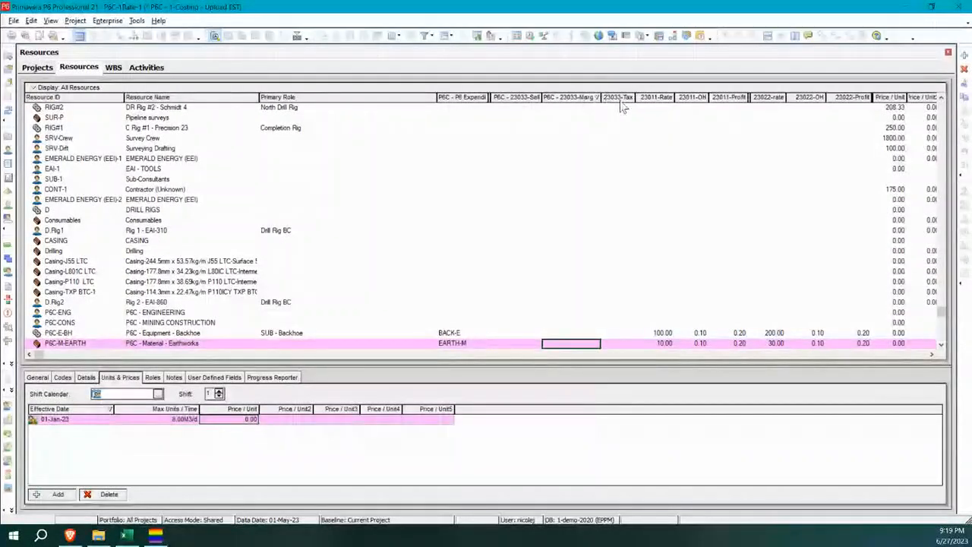
click(625, 103)
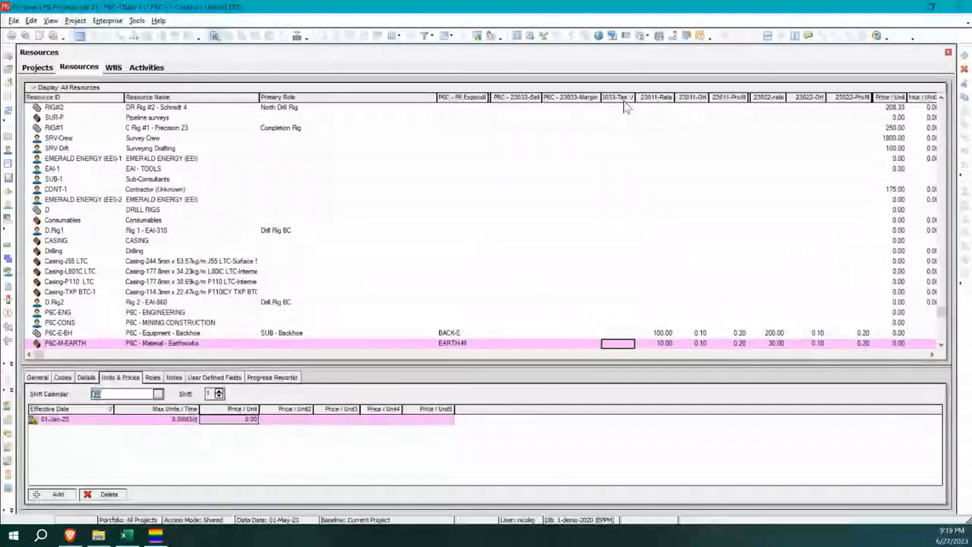
click(692, 101)
click(725, 97)
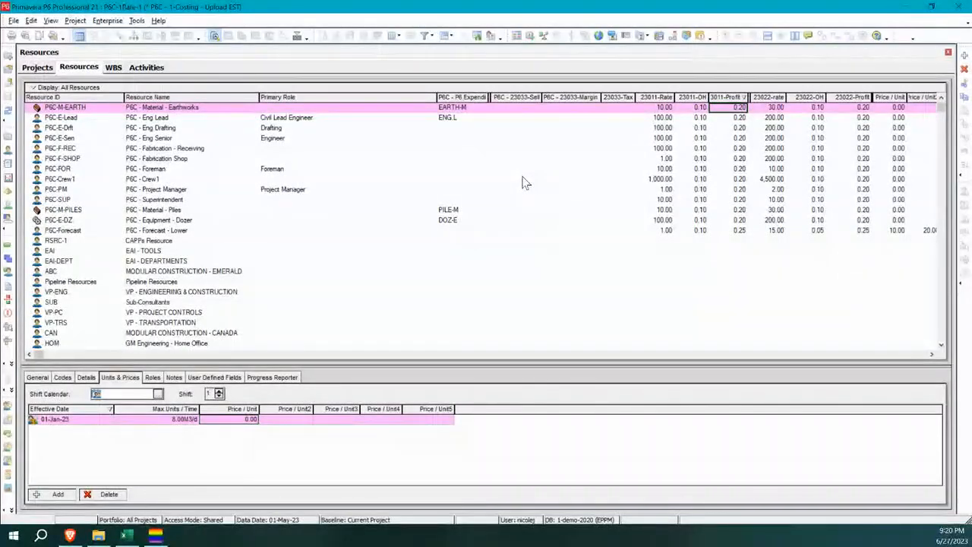
Restore the resource list to its hierarchical order by Resource ID, with the mining construction resources in view
click(76, 98)
click(76, 97)
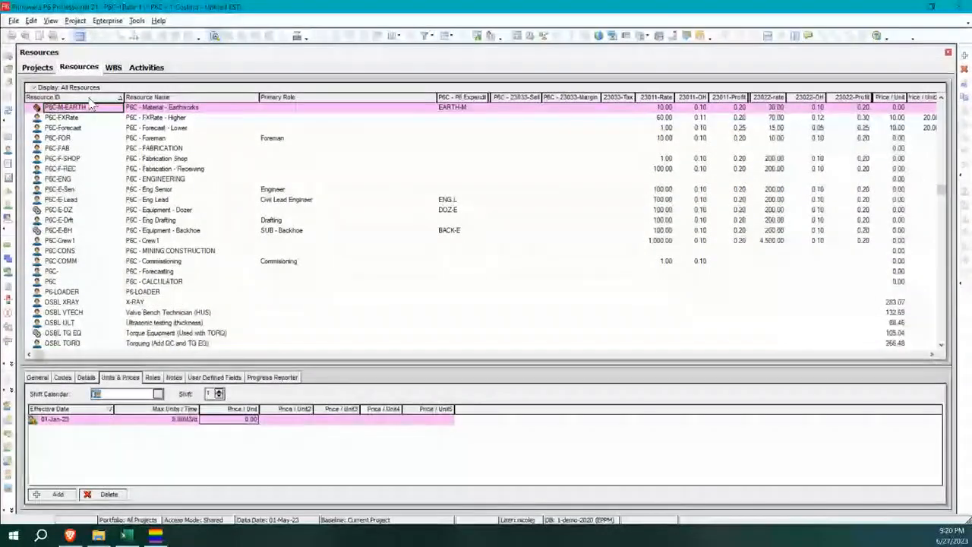
click(76, 98)
scroll(599, 152, up, 6)
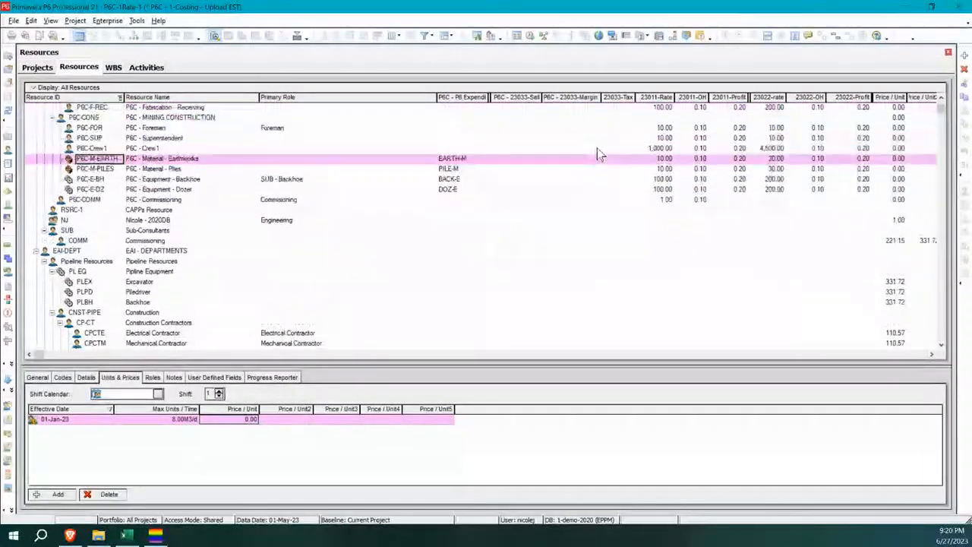
Switch to the Excel workbook's Resource sheet and examine the P6C - 23033 Margin, Sell and Tax columns and blank column H
click(126, 535)
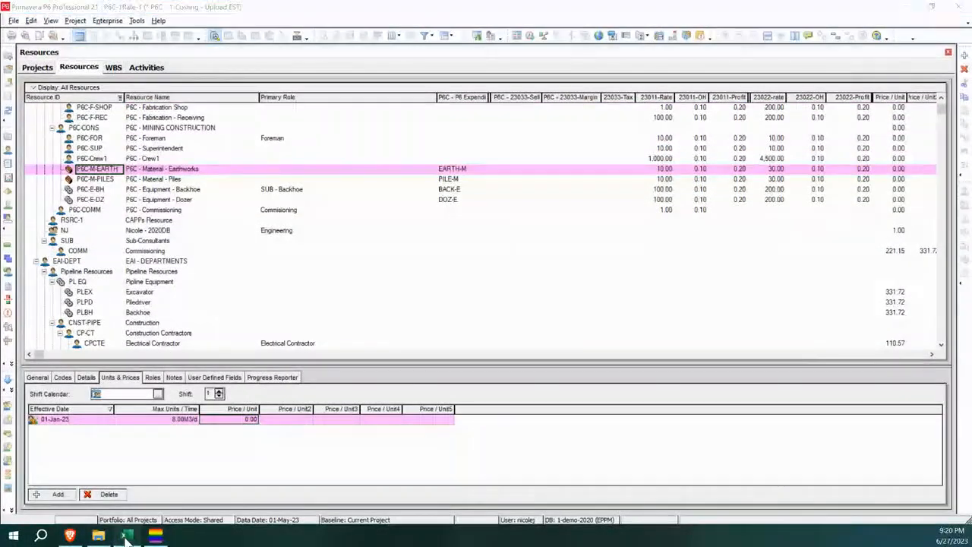
click(65, 504)
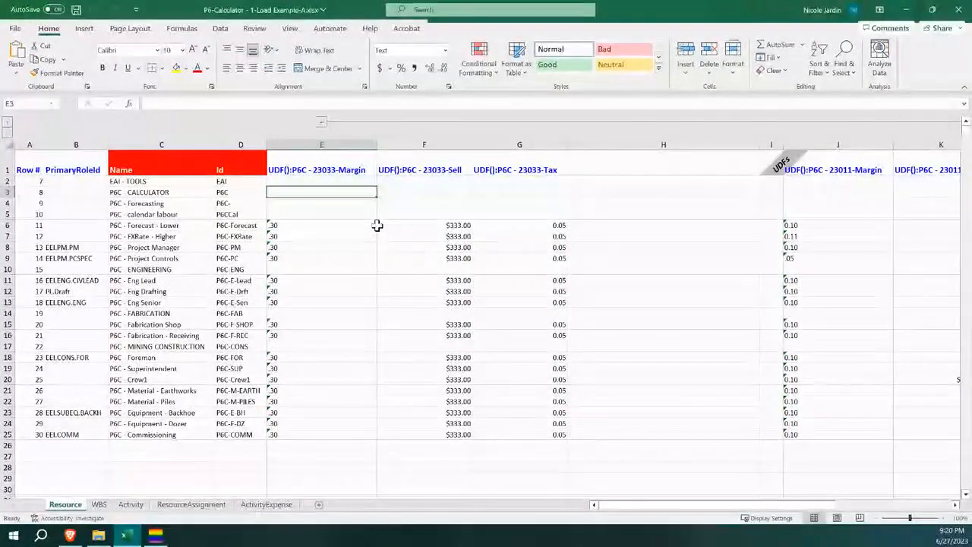
drag(341, 170, 497, 173)
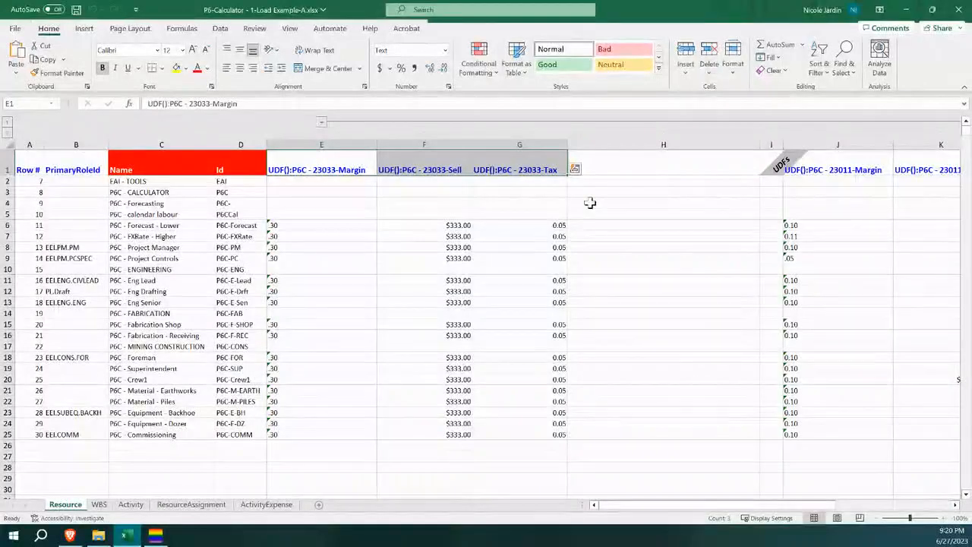
click(756, 145)
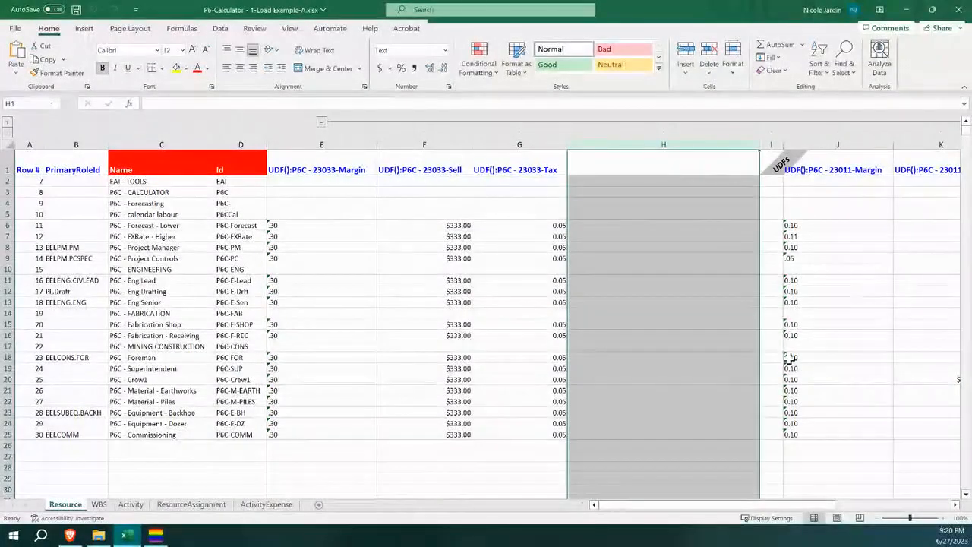
Compare the 23011 and 23022 Margin, Sell and Tax columns with the 23033 columns, and check Crew1's 23033-Sell rate
drag(768, 505, 878, 506)
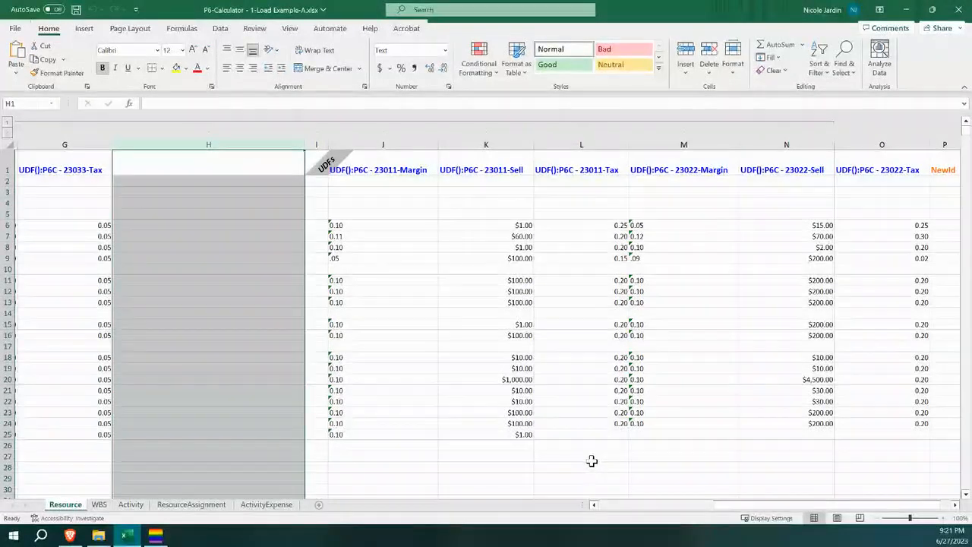
click(216, 166)
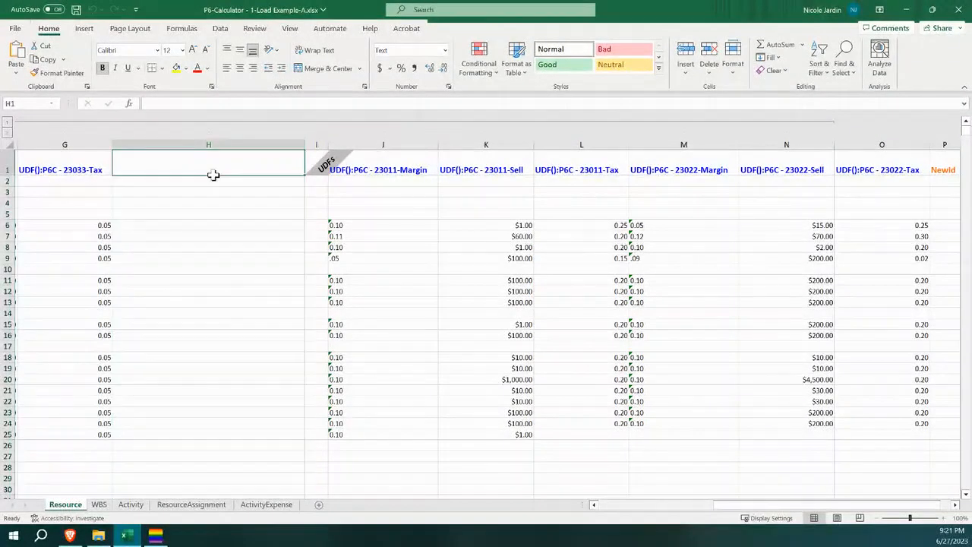
click(211, 141)
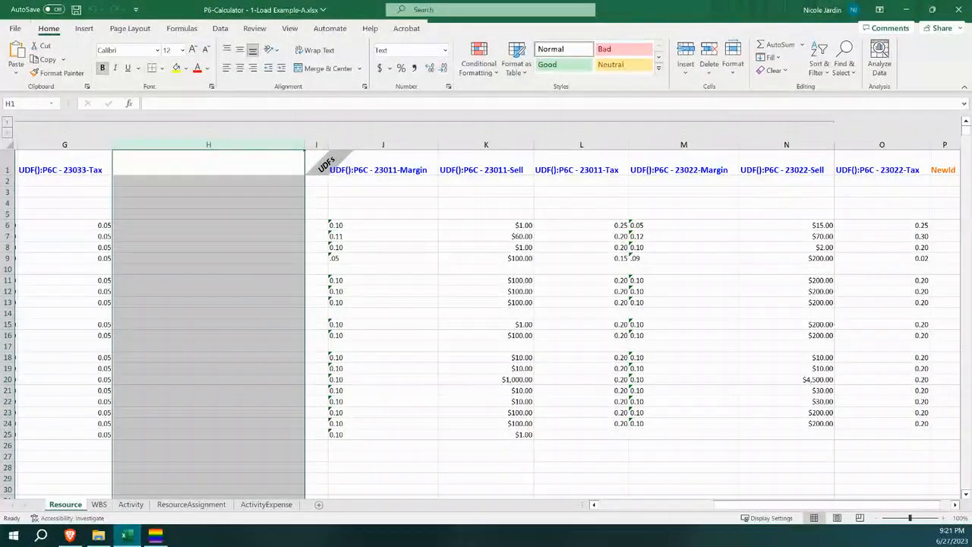
drag(759, 506, 632, 504)
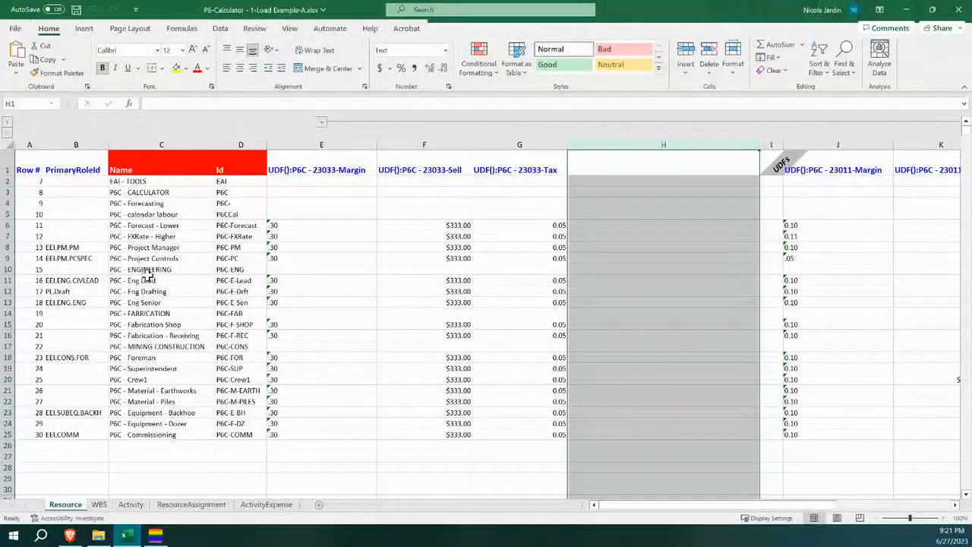
click(168, 379)
click(425, 382)
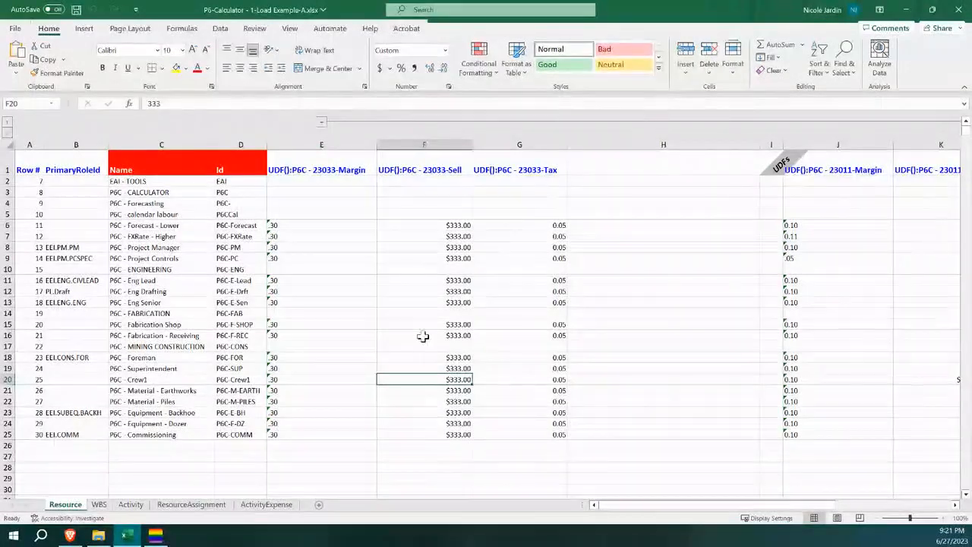
Switch to P6-Loader in the Brave browser and upload the file "P6-Calculator - 1-Load Example-A.xlsx" from the P6-Calculator Costing folder
mouse_move(73, 537)
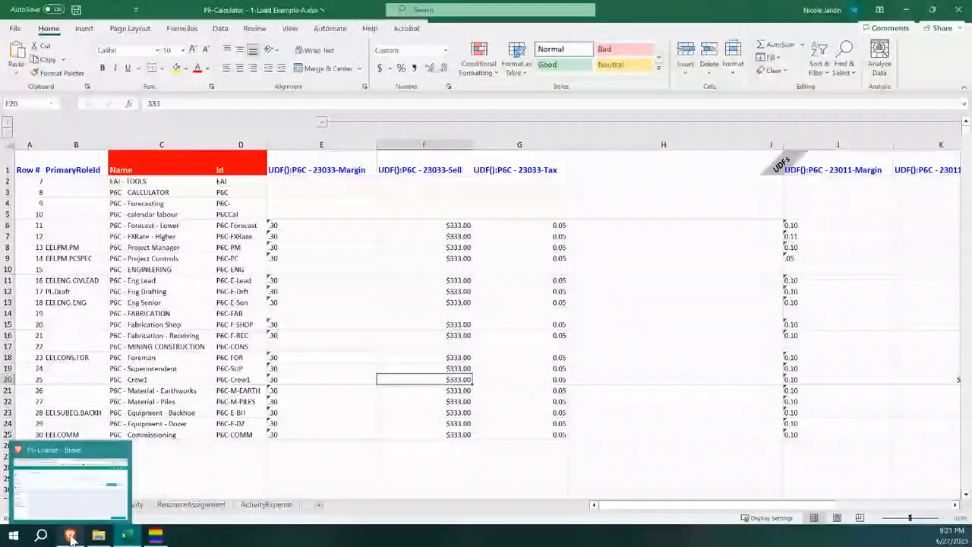
click(69, 536)
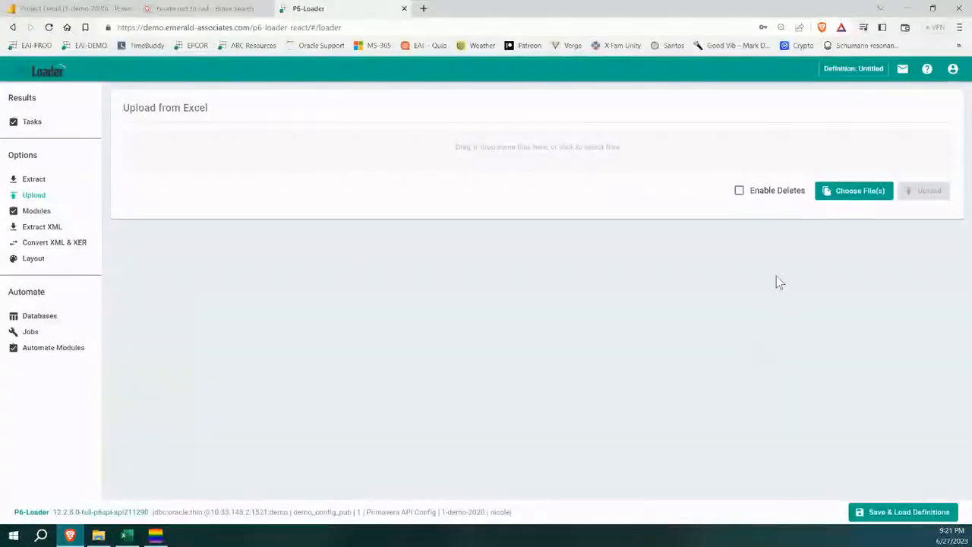
click(846, 199)
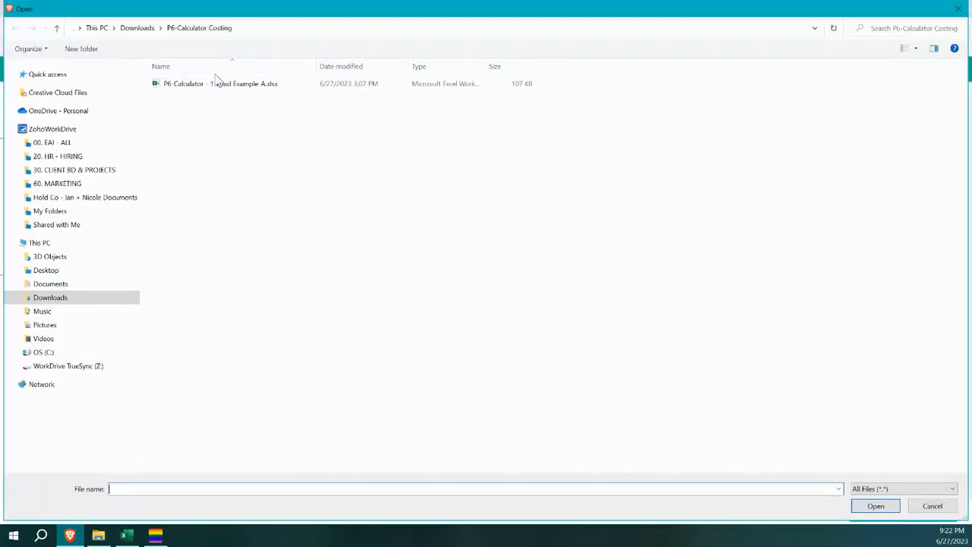
click(214, 85)
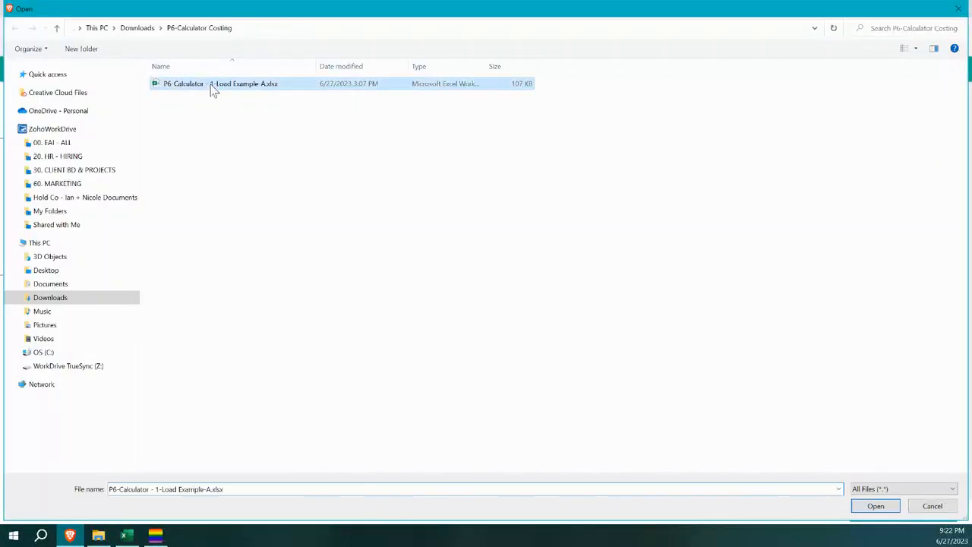
click(885, 509)
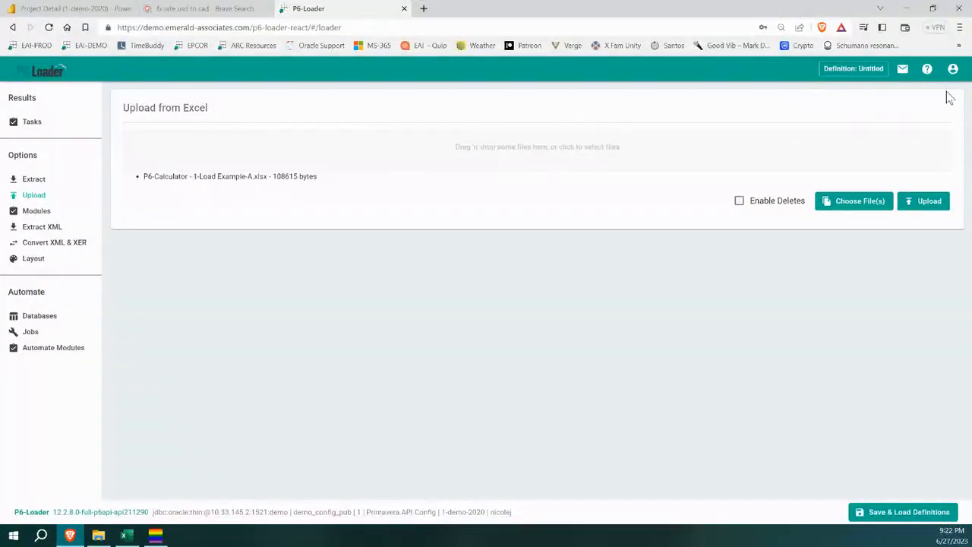
click(914, 200)
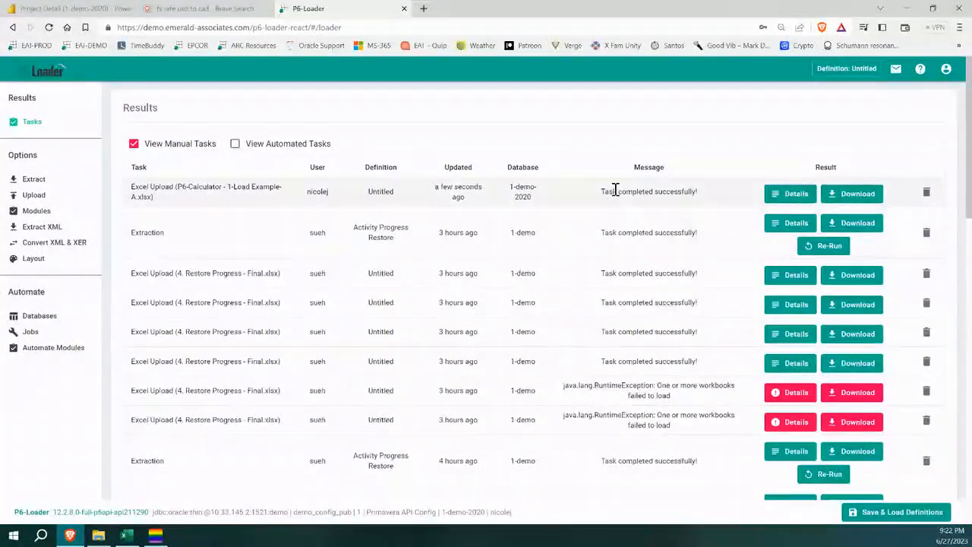
Return to Primavera P6 and show the Activities view of the P6C - 1-Costing - Upload EST project
mouse_move(70, 536)
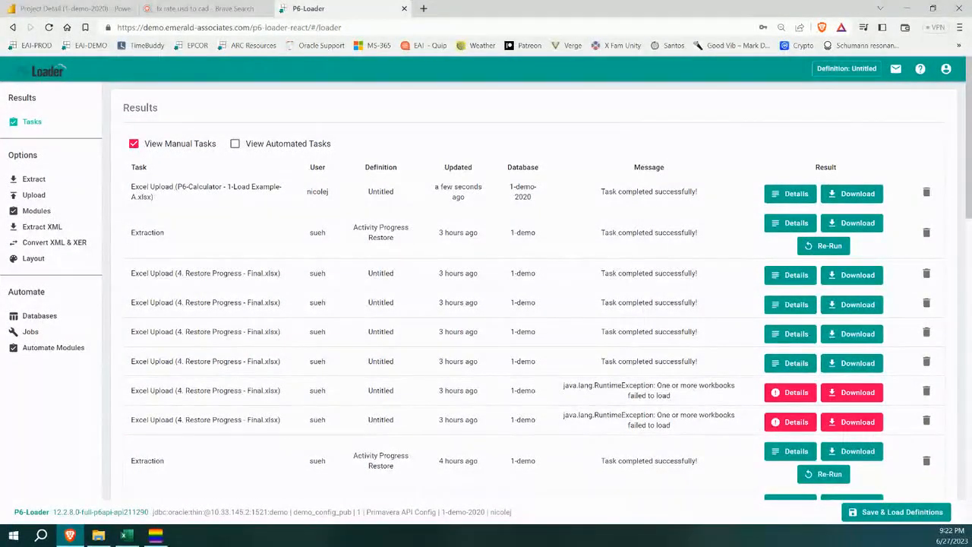
key(alt+Tab)
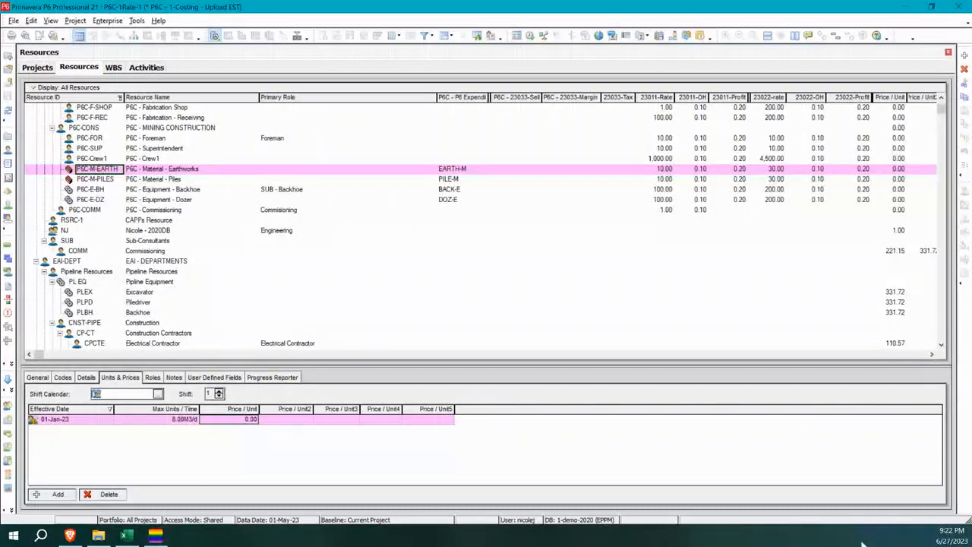
click(145, 67)
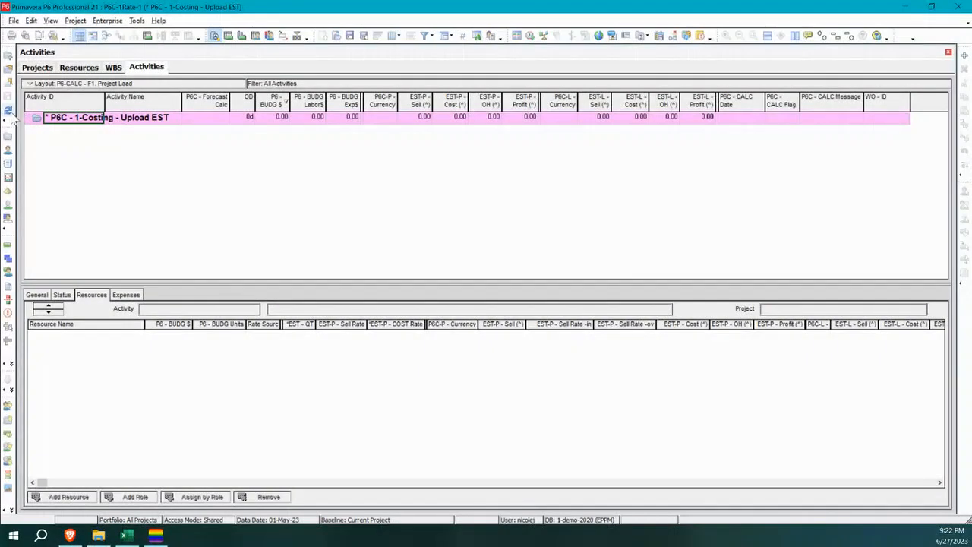
Refresh the project data, check the loaded activities, and examine the P6C resources' 23033 rates in the Resources view
click(10, 112)
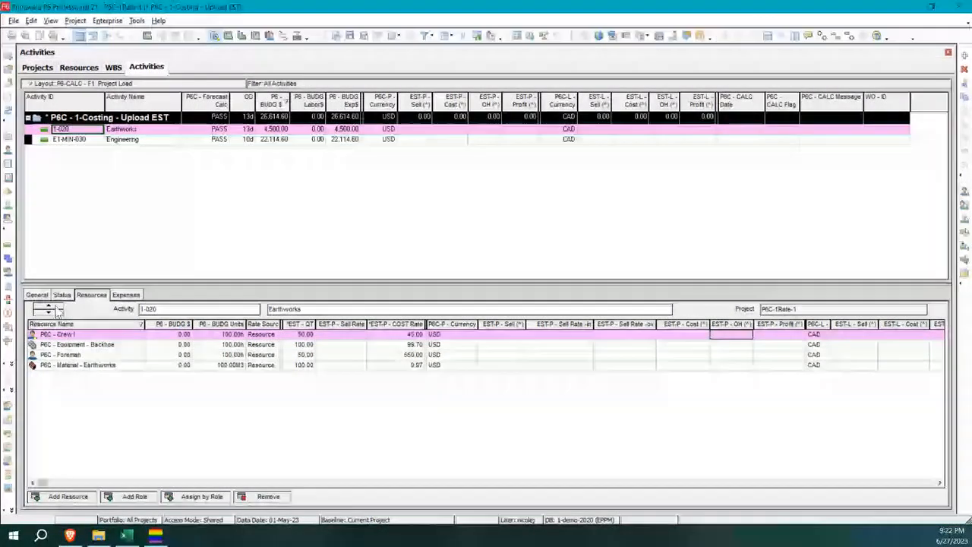
click(7, 152)
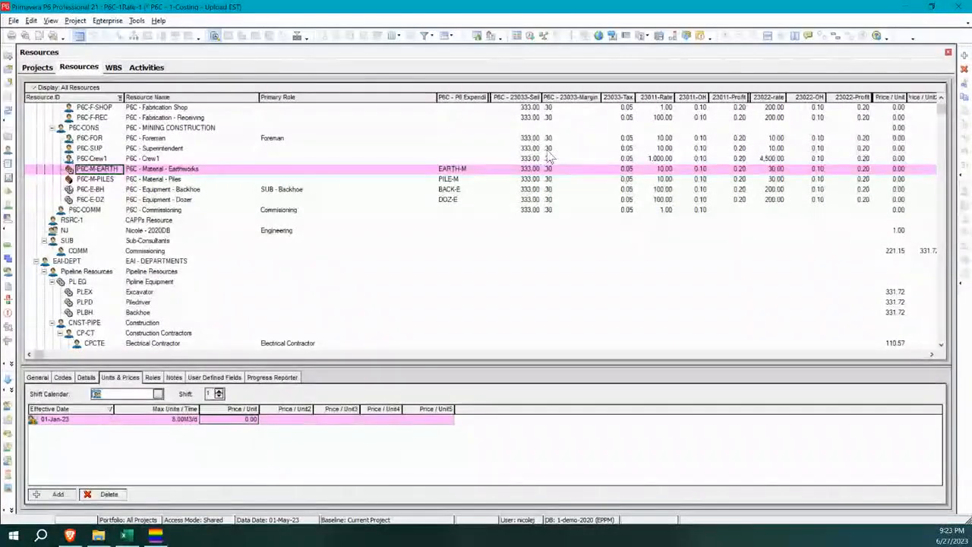
scroll(553, 156, up, 1)
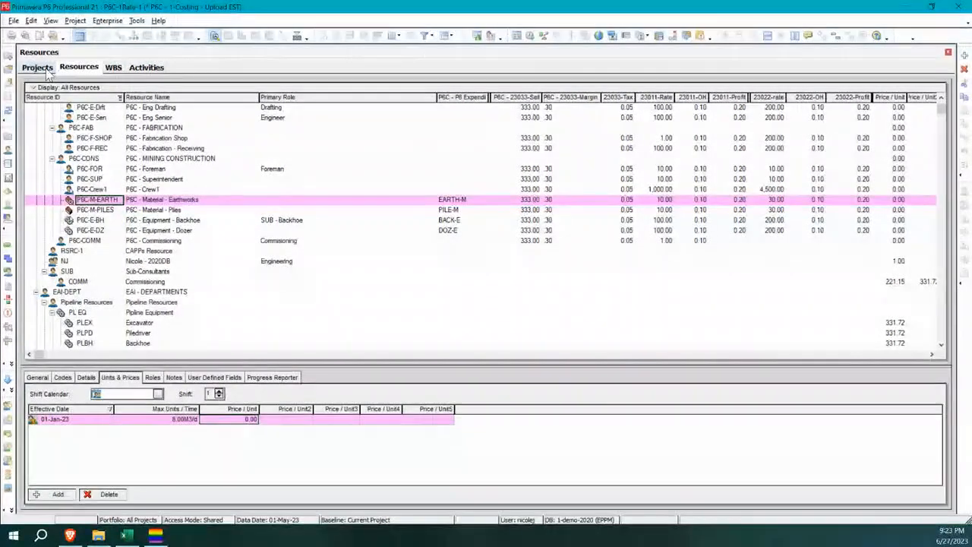
In the Projects view, set the P6C - Forecast Calc code of P6C - 1-Costing - Upload EST to GO
click(45, 69)
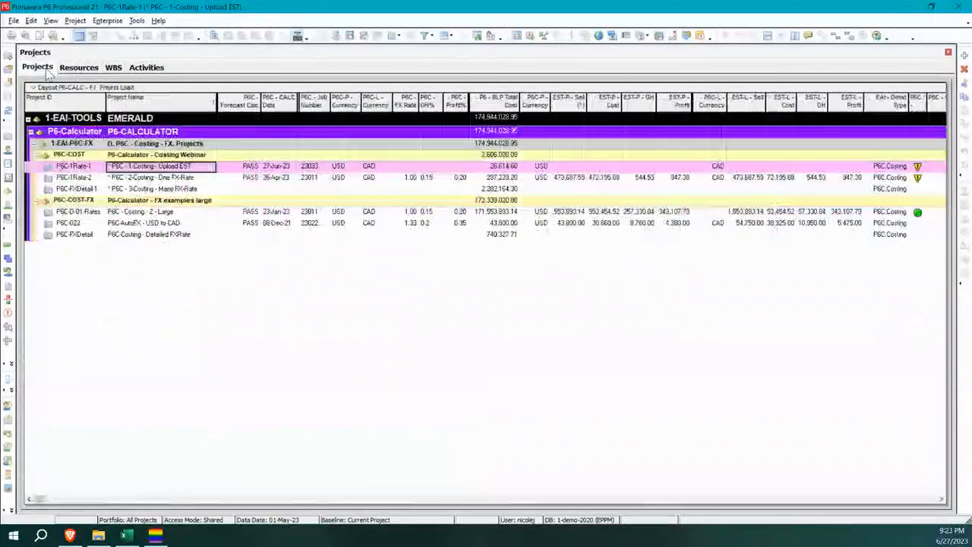
click(255, 168)
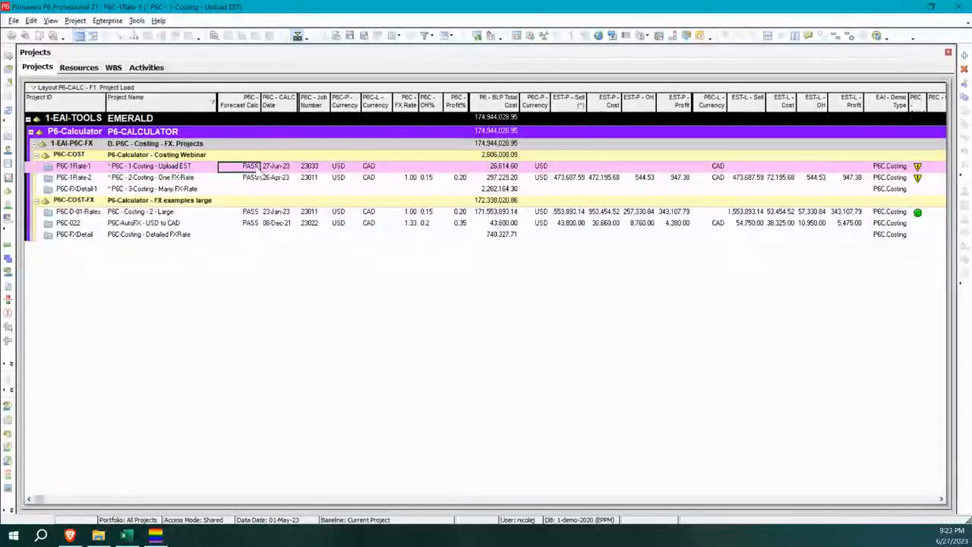
click(256, 168)
click(257, 167)
drag(845, 185, 460, 219)
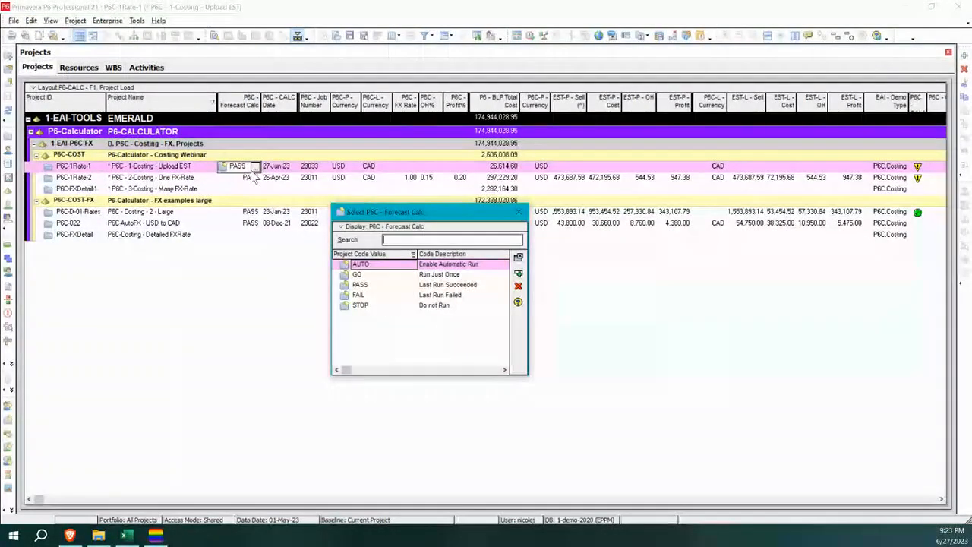
click(371, 275)
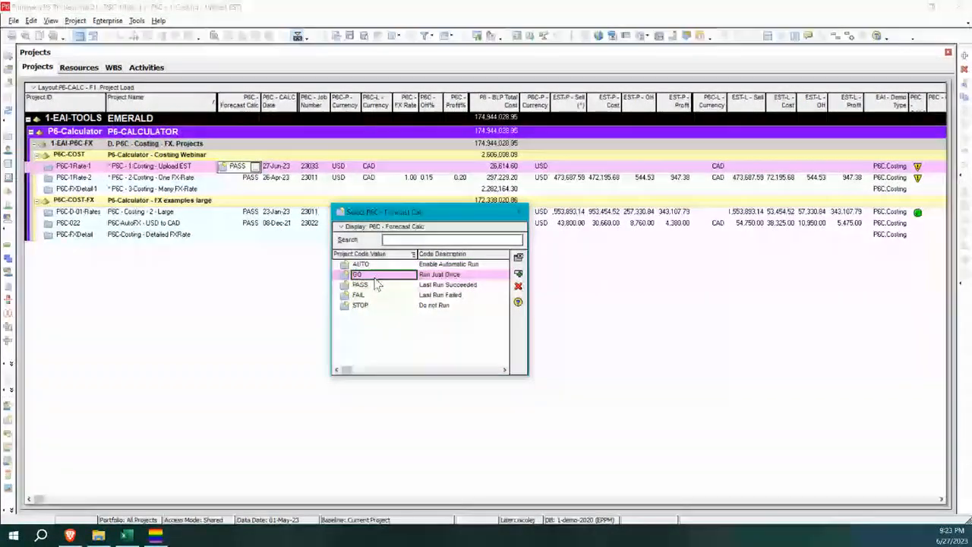
double_click(373, 276)
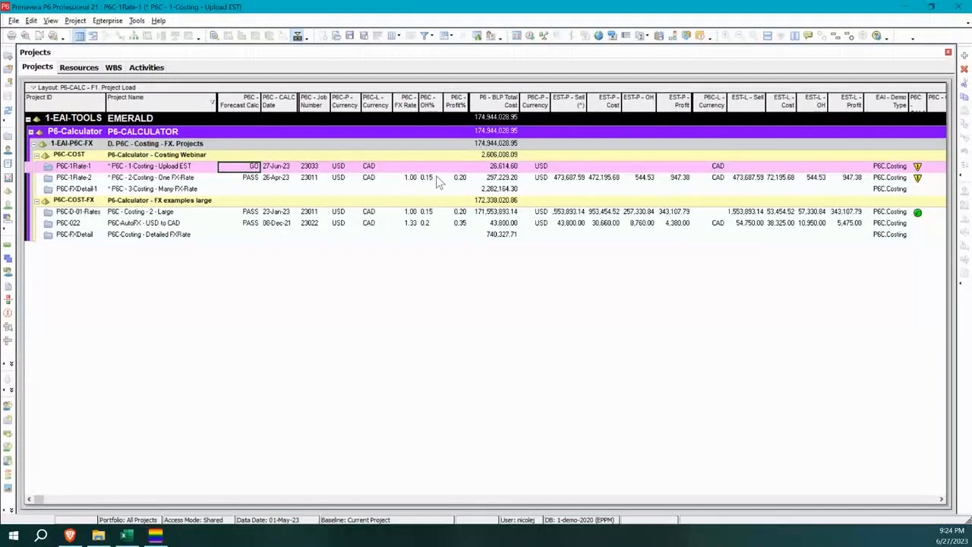
Examine the Upload EST project's currency, FX Rate, OH% and Profit% fields, comparing OH% and Profit% with project P6C-1Rate-2
click(369, 167)
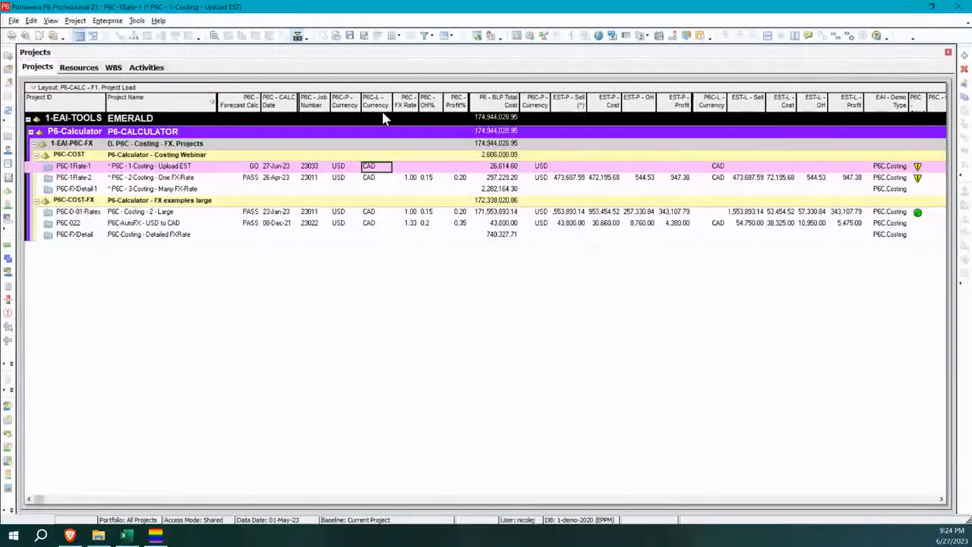
click(349, 166)
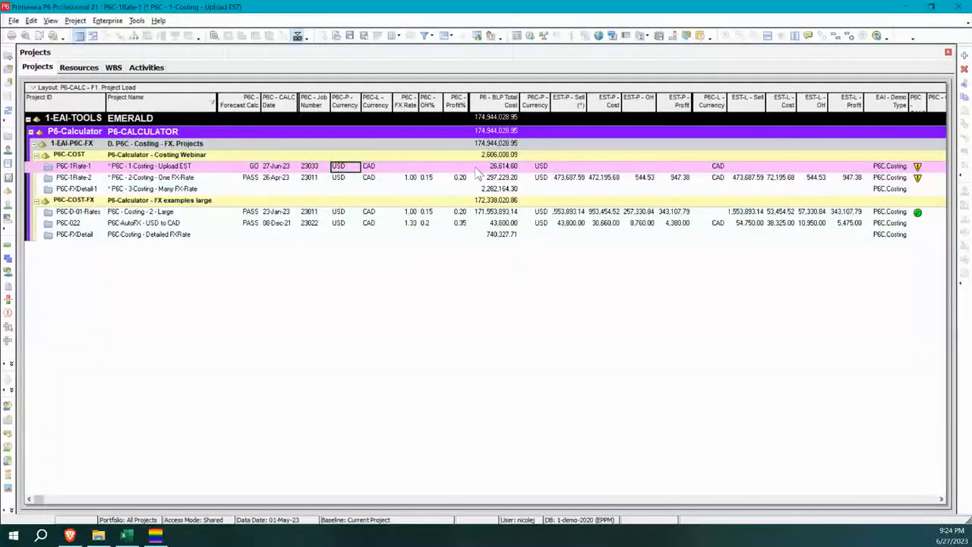
click(415, 166)
click(427, 167)
click(456, 167)
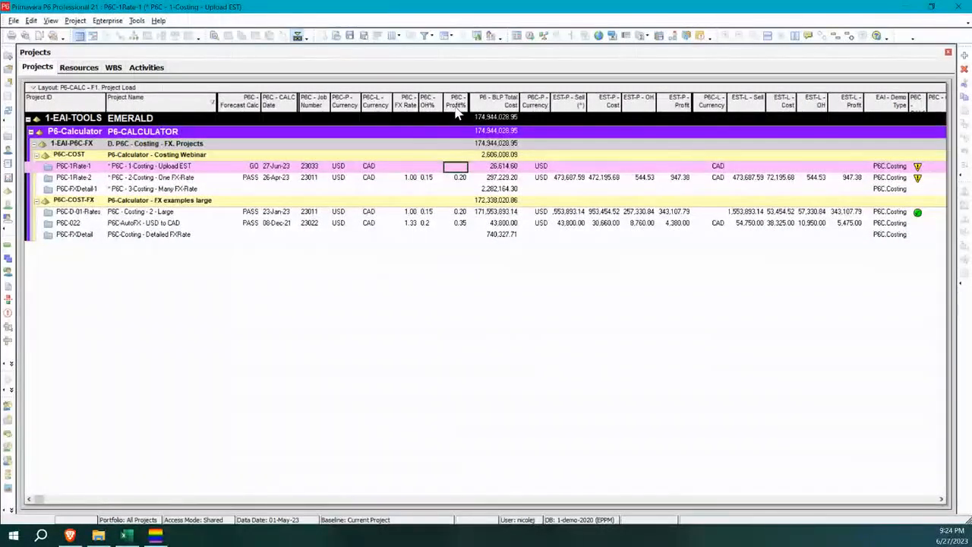
click(429, 179)
click(465, 181)
click(429, 165)
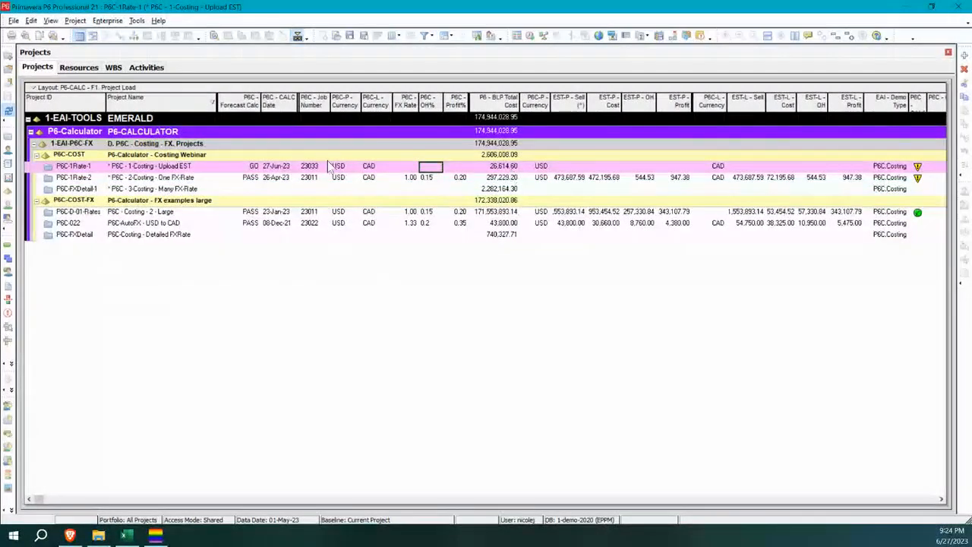
click(440, 167)
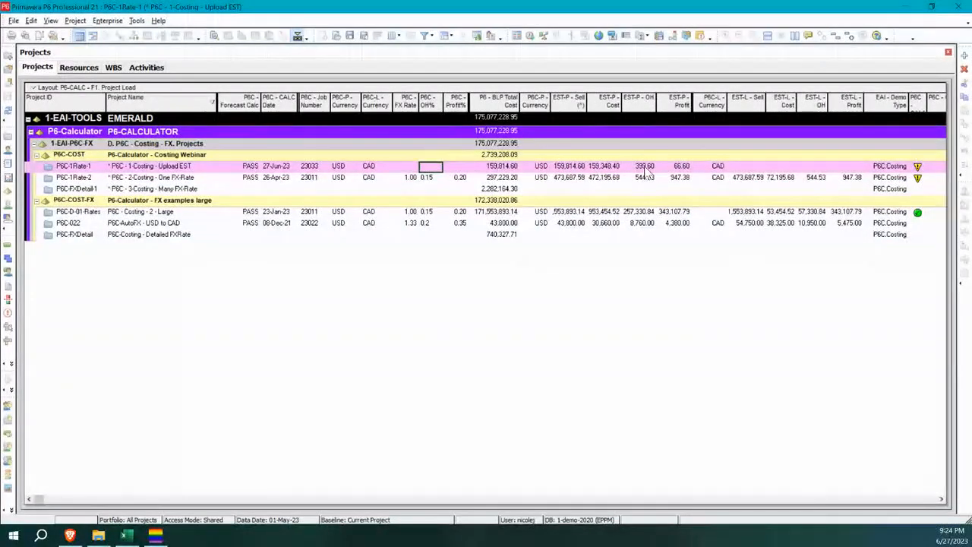
Look up the USD to CAD exchange rate in the Brave browser and enter 1.32 as the Upload EST project's FX Rate
click(407, 167)
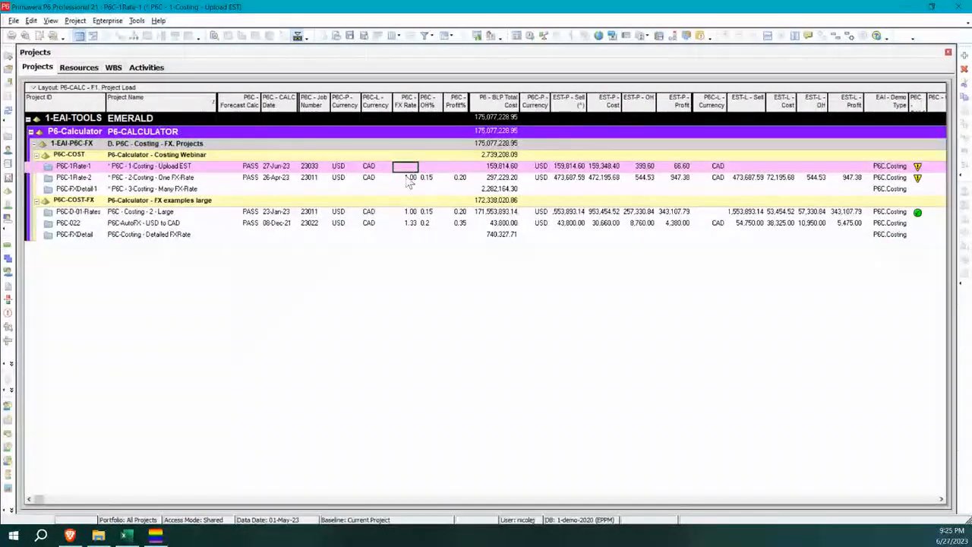
click(411, 168)
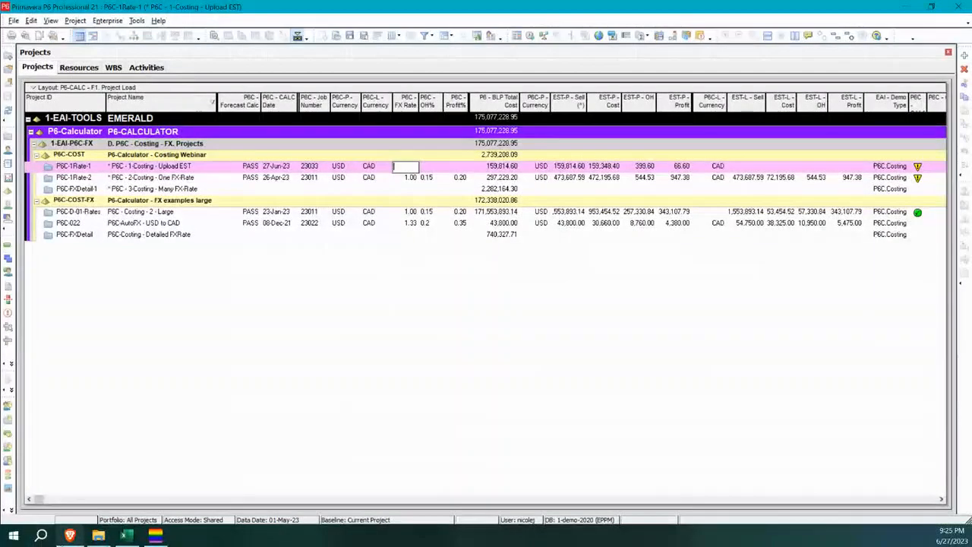
click(69, 535)
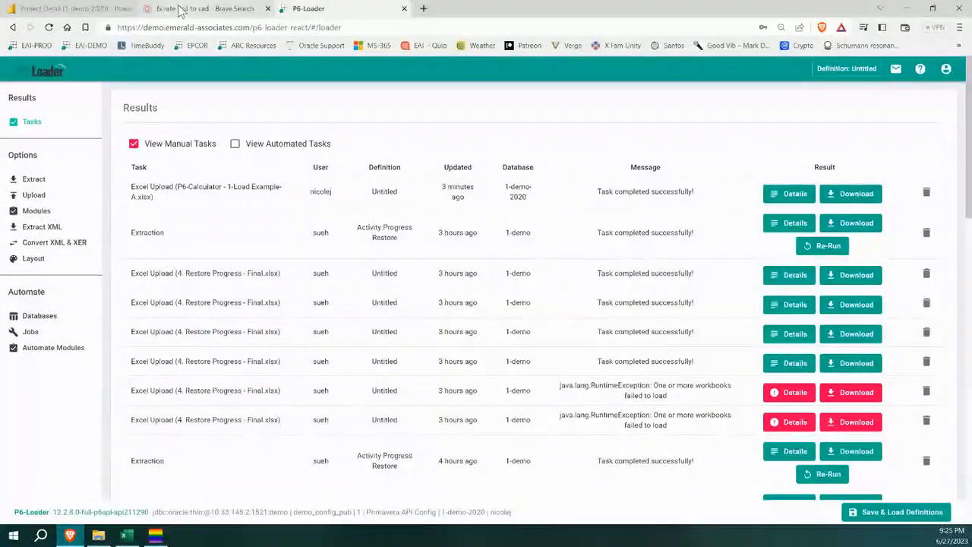
click(181, 9)
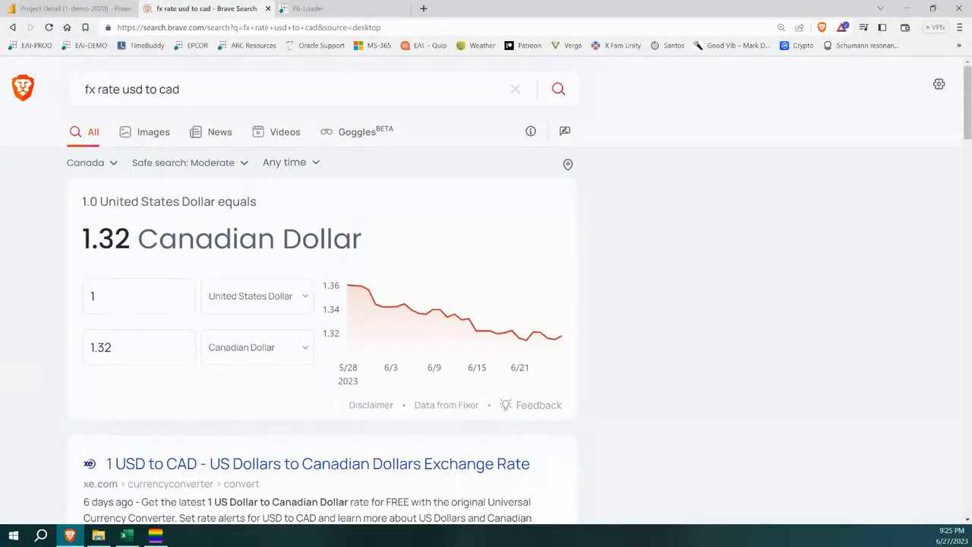
key(alt+Tab)
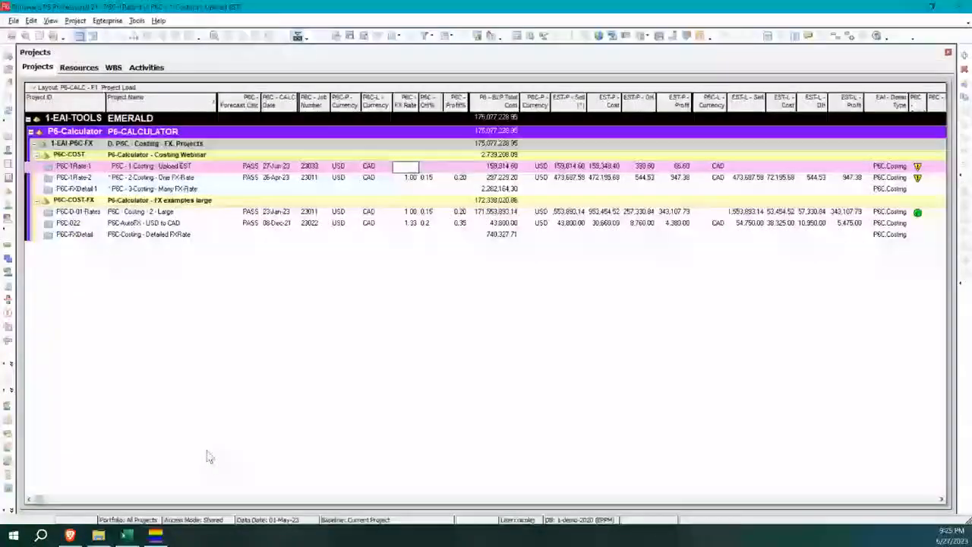
text(1.32)
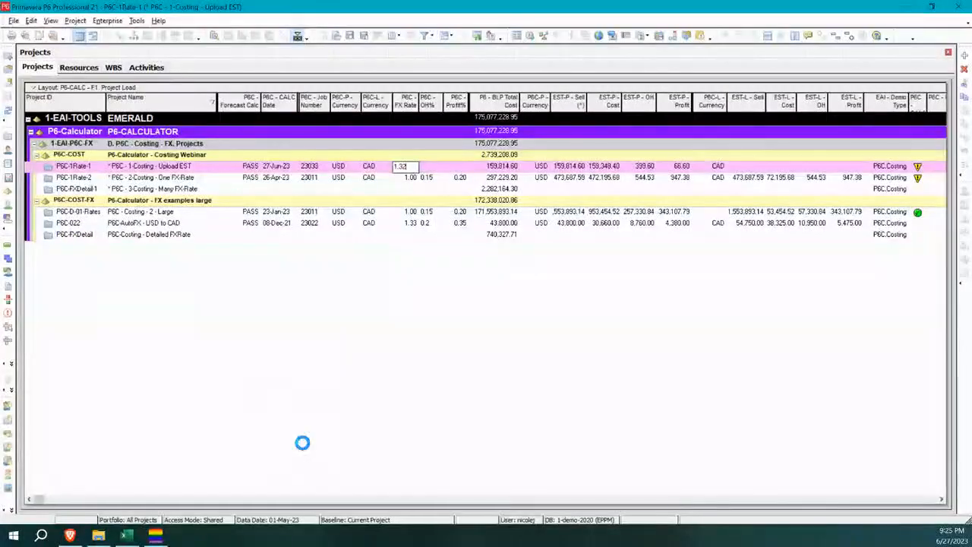
Set the Upload EST project's OH% to .15 and its Profit% to 0.10
click(431, 167)
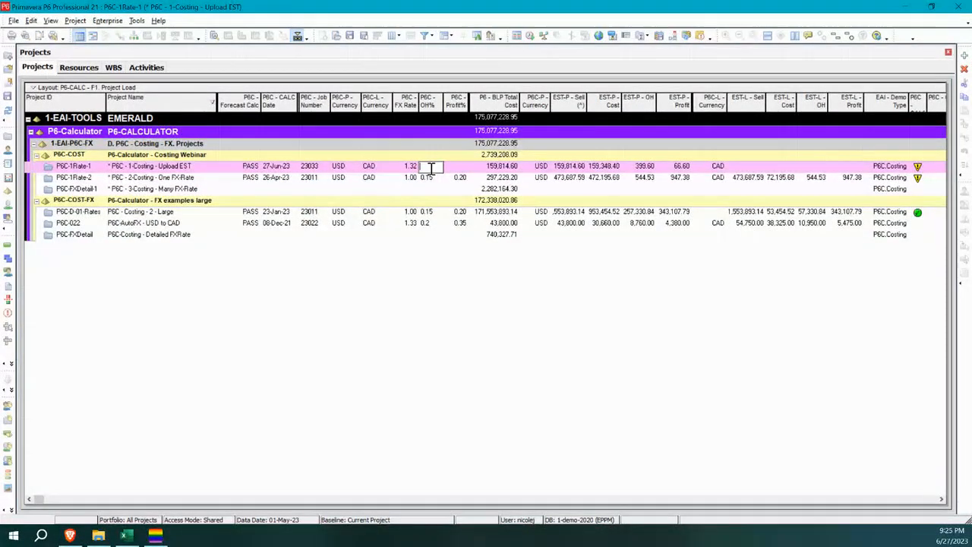
text(1)
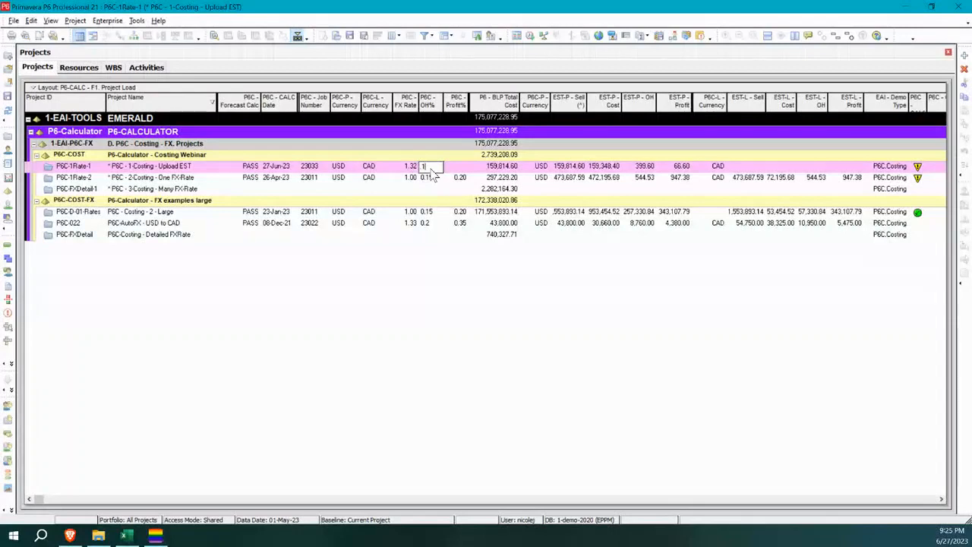
text(5)
key(Tab)
text(0.10)
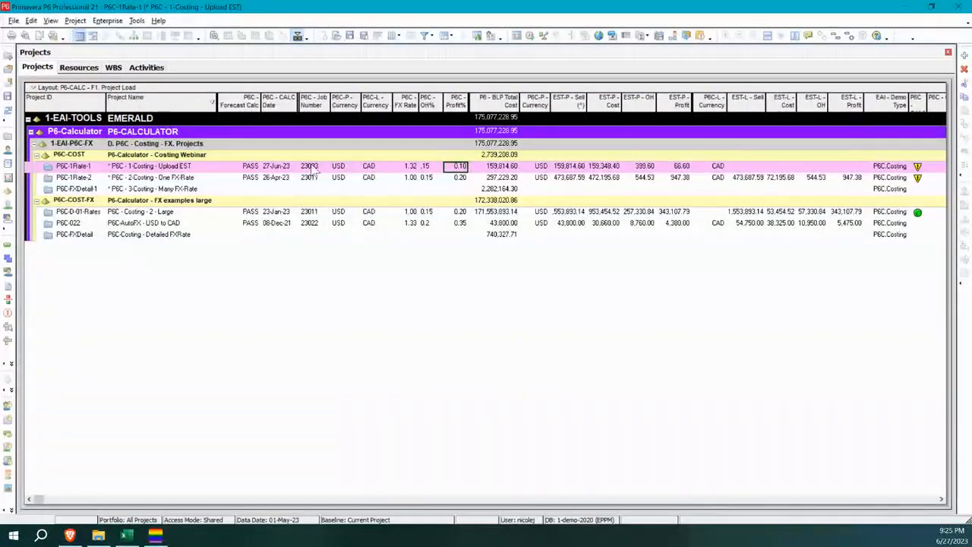
Set the Upload EST project's Forecast Calc code to GO again to rerun the calculation, and refresh the data
click(244, 167)
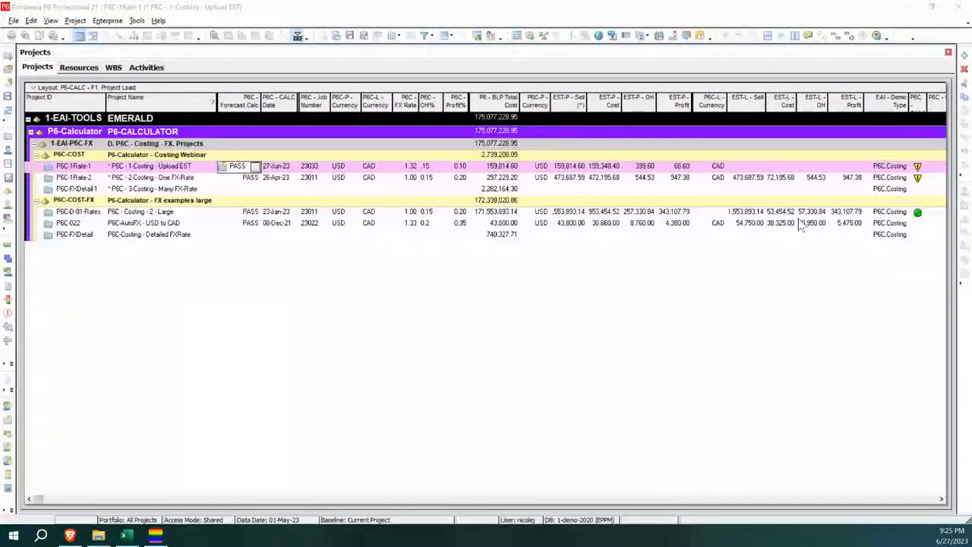
double_click(908, 483)
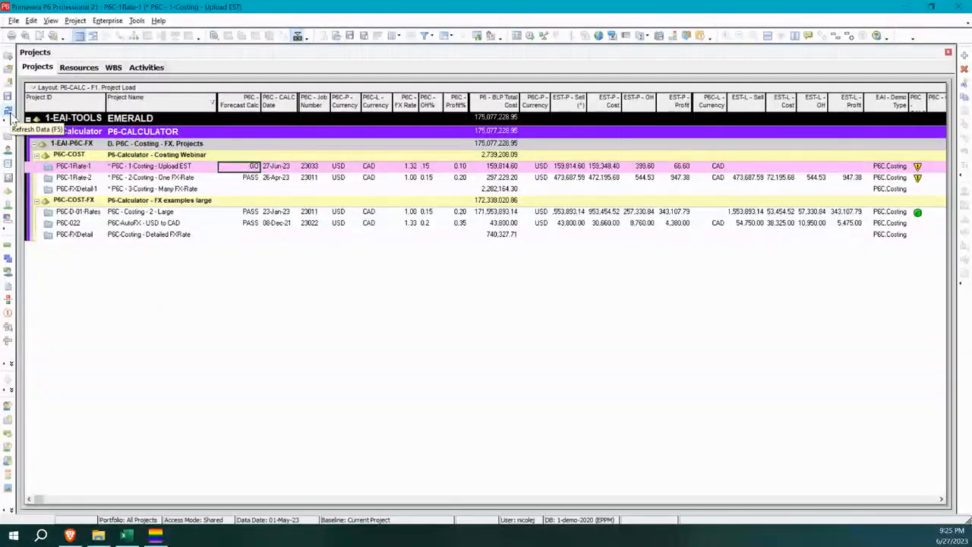
click(11, 118)
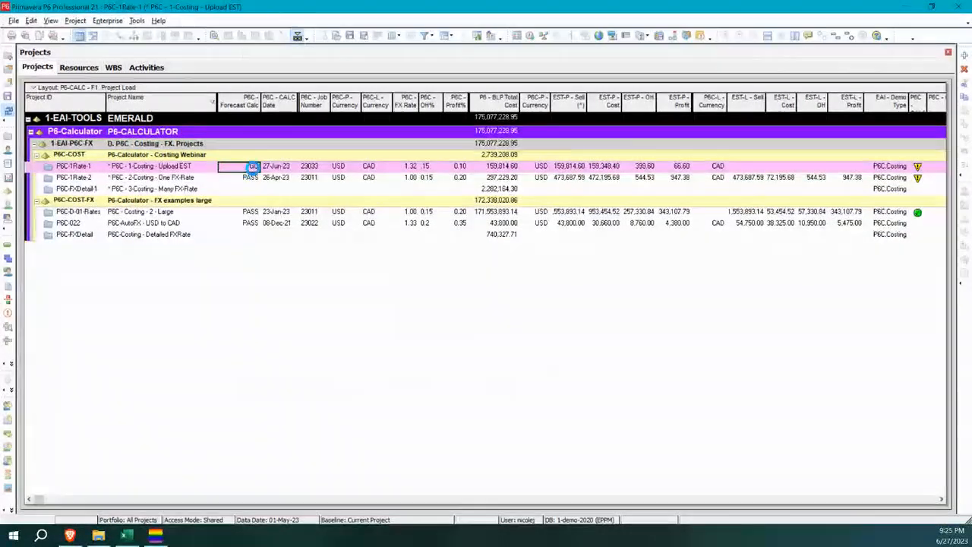
click(11, 112)
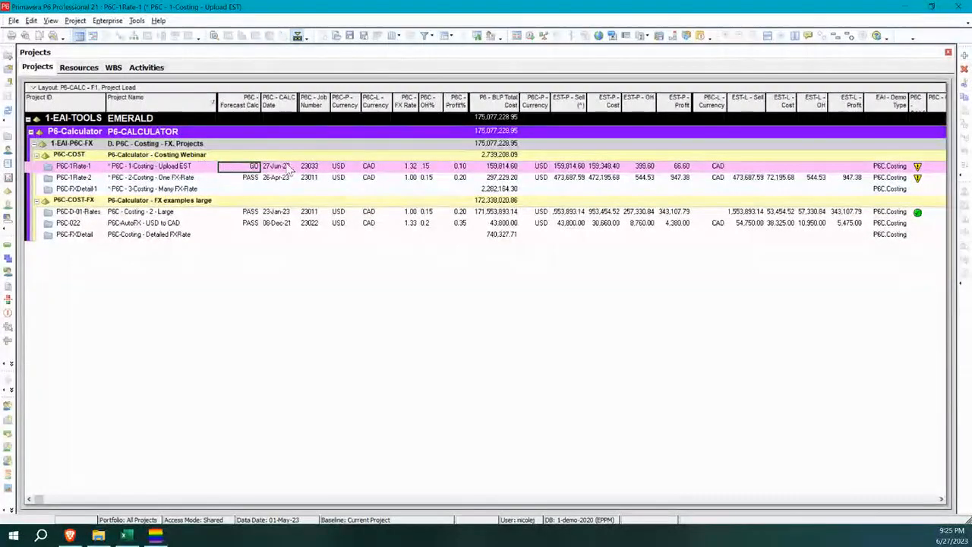
Check the Upload EST project's EST-L Sell, Cost, OH and Profit fields and refresh the data again
click(754, 170)
click(779, 170)
click(823, 171)
click(856, 170)
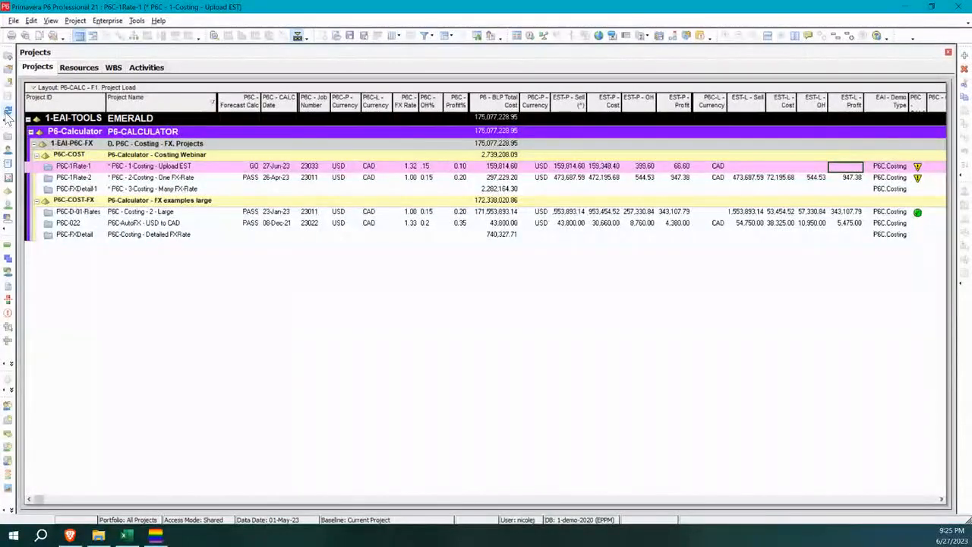
click(6, 113)
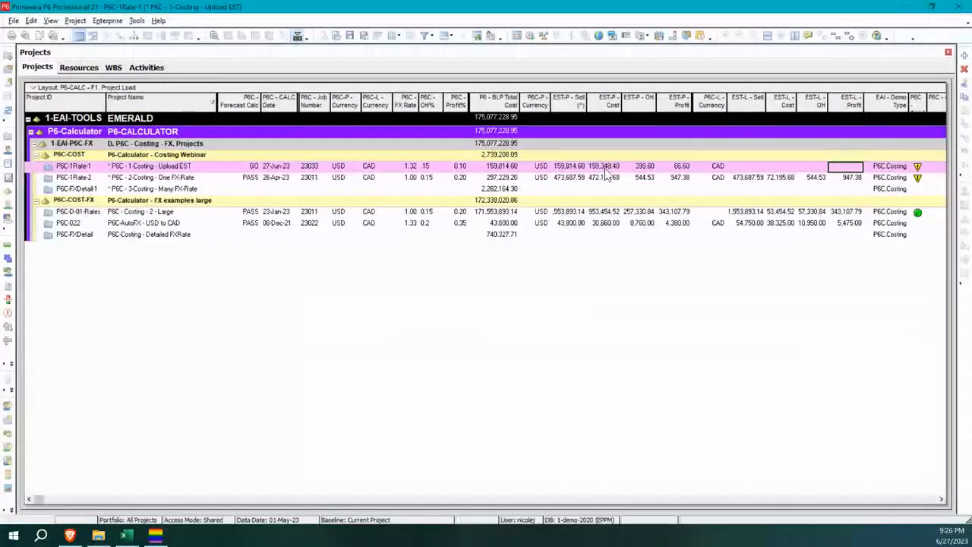
In the Activities view, examine the Earthworks activity's expenses and resource assignments, including Crew1's EST-P Sell Rate
click(146, 67)
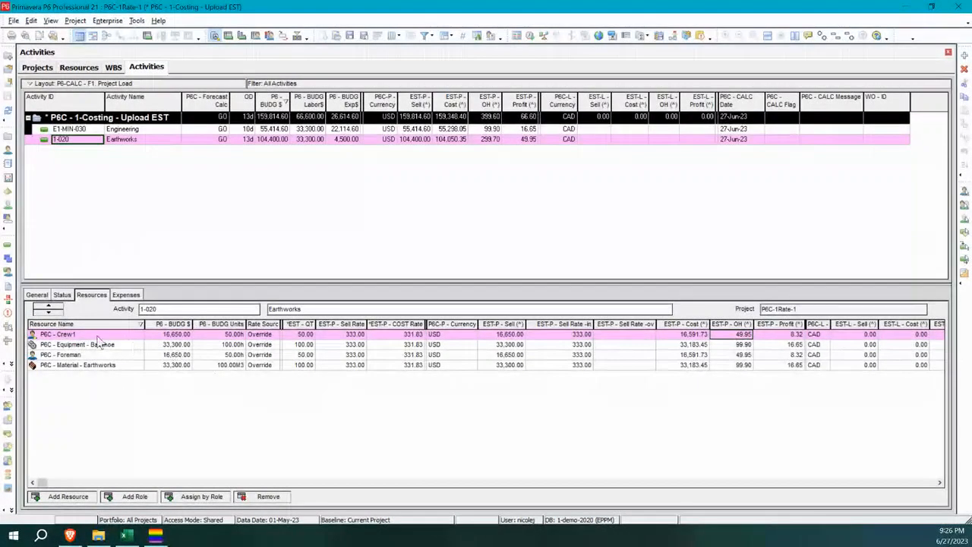
click(123, 296)
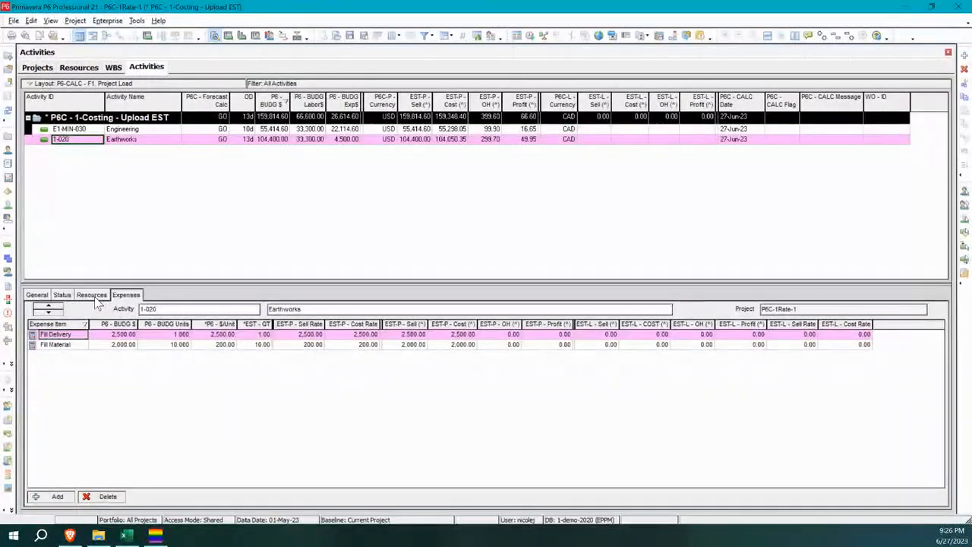
click(94, 296)
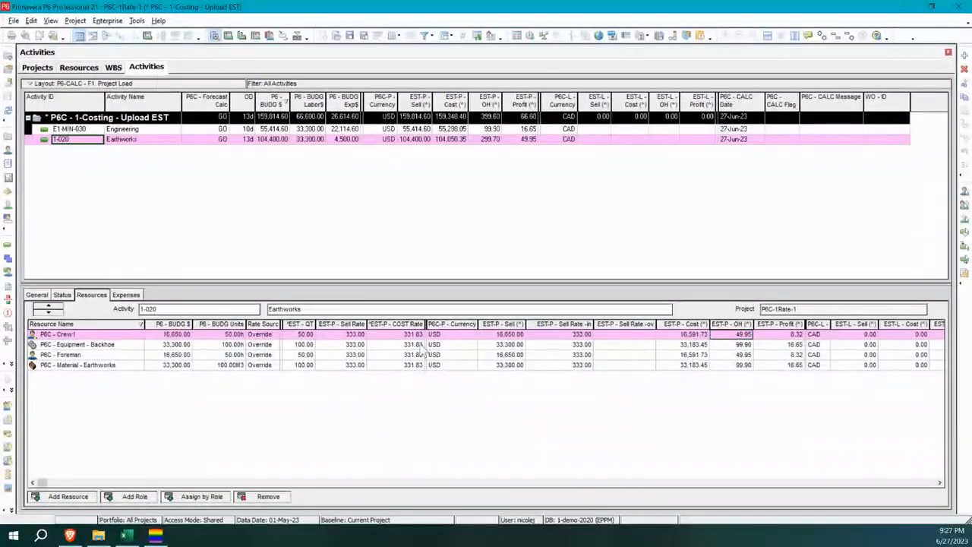
click(346, 334)
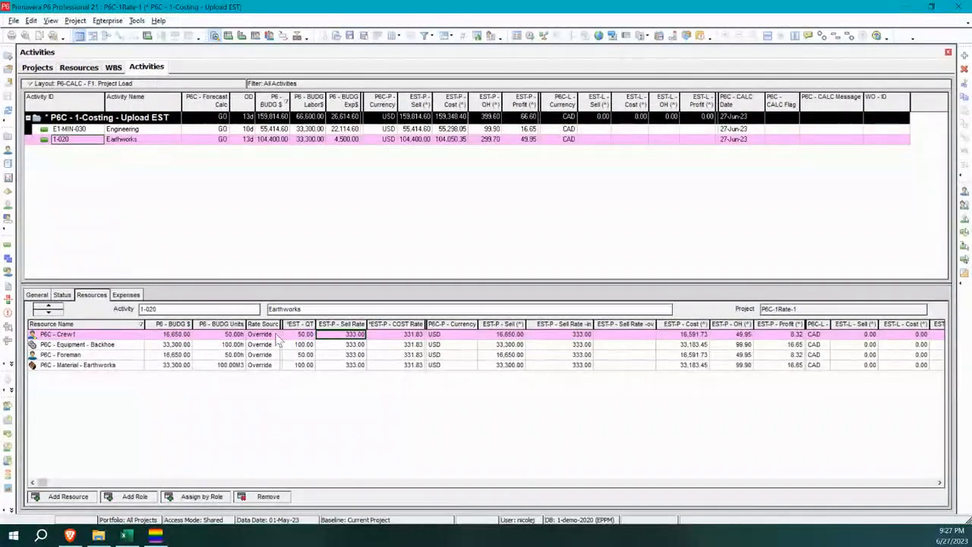
Check the P6C - Crew1 resource's 23033-Sell rate in the Resources view
click(7, 155)
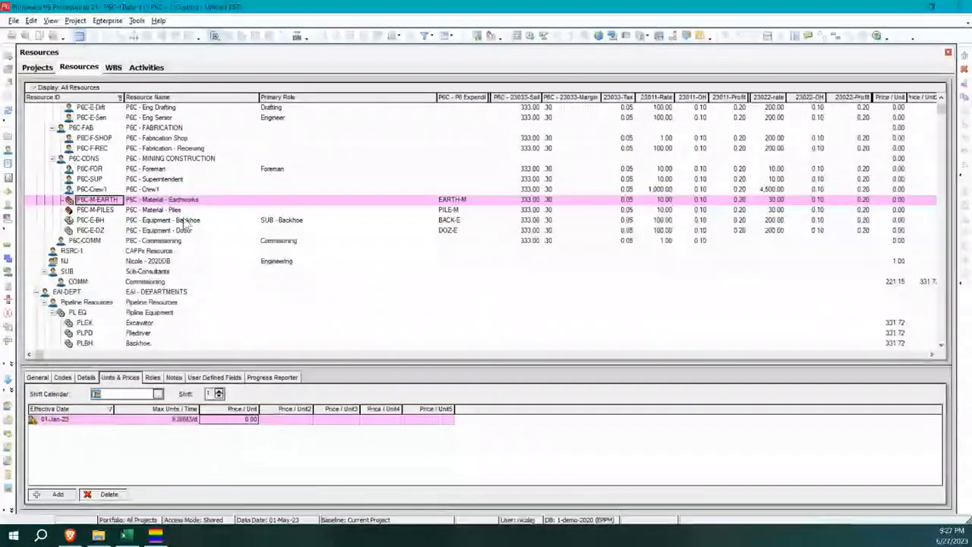
click(181, 189)
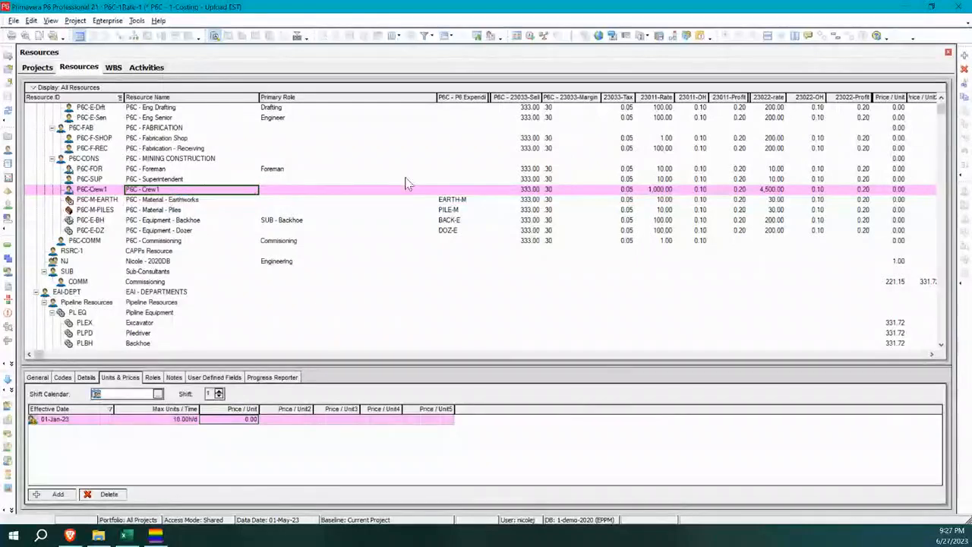
click(534, 190)
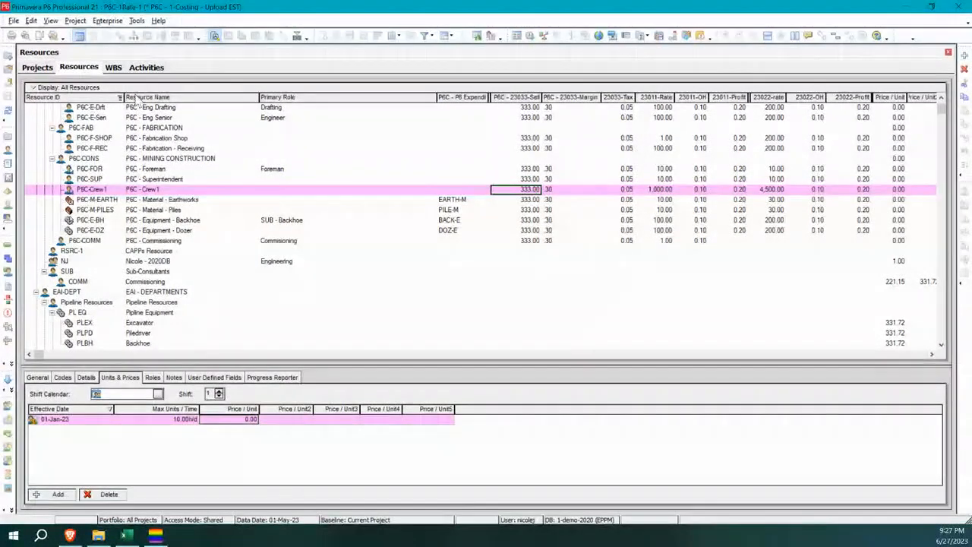
Refresh the activity data and check the Upload EST project's EST-L Sell, EST-P Sell and EST-P Cost fields
click(152, 67)
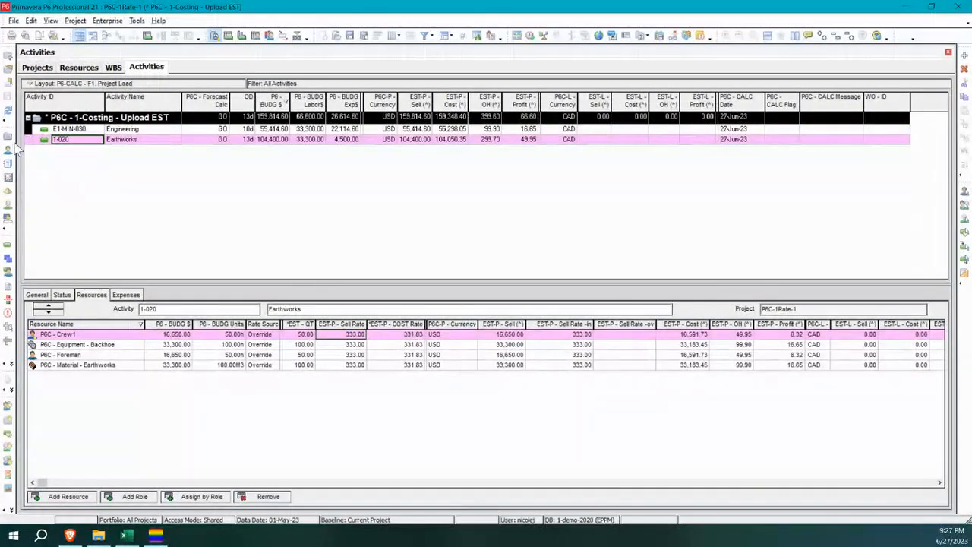
click(9, 111)
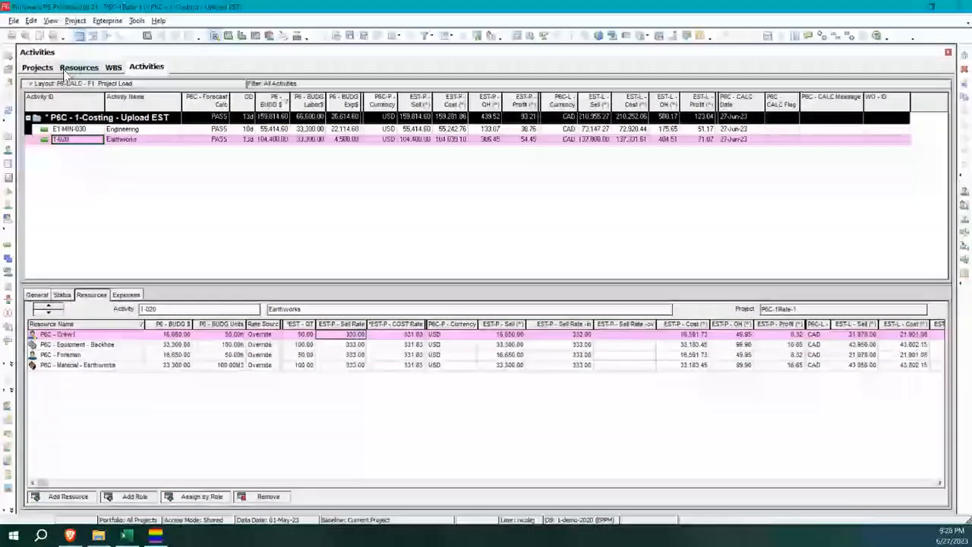
click(37, 68)
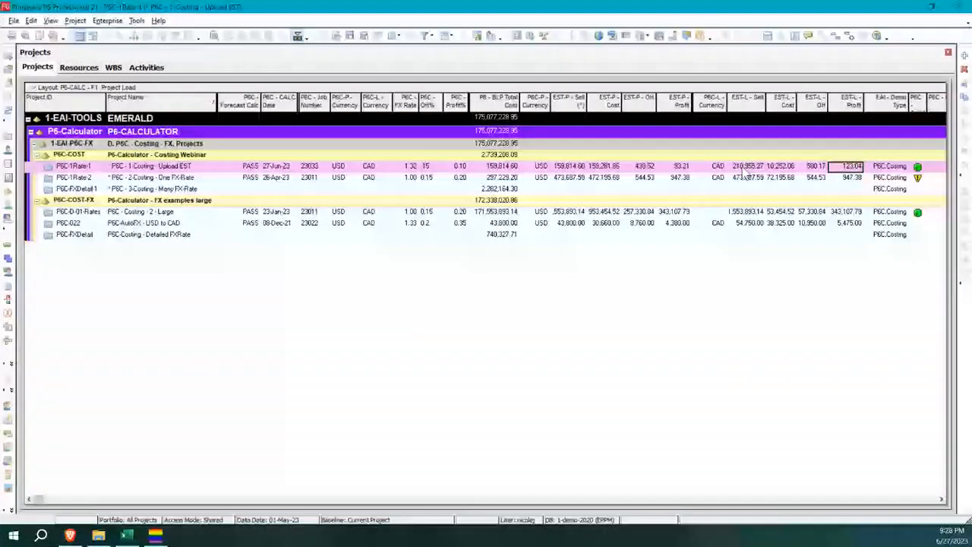
click(745, 169)
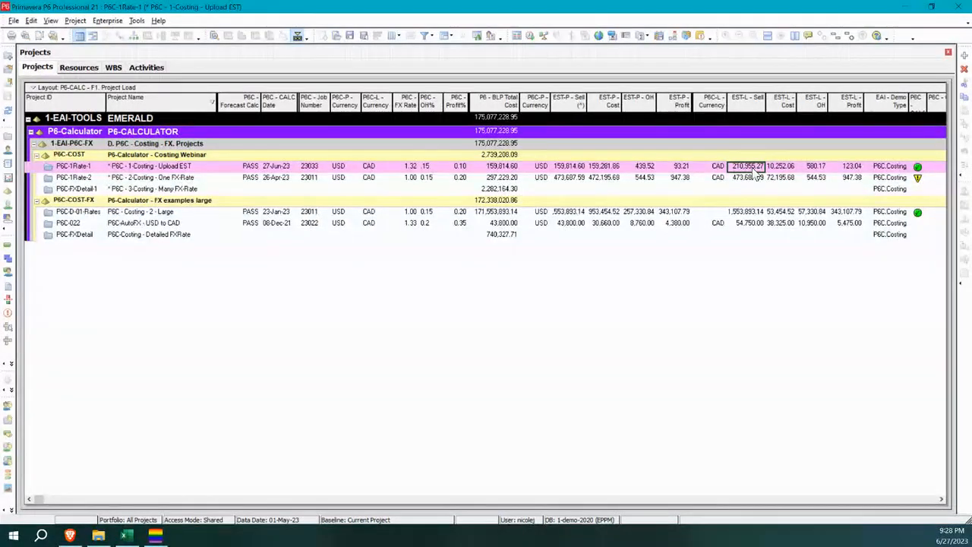
click(571, 166)
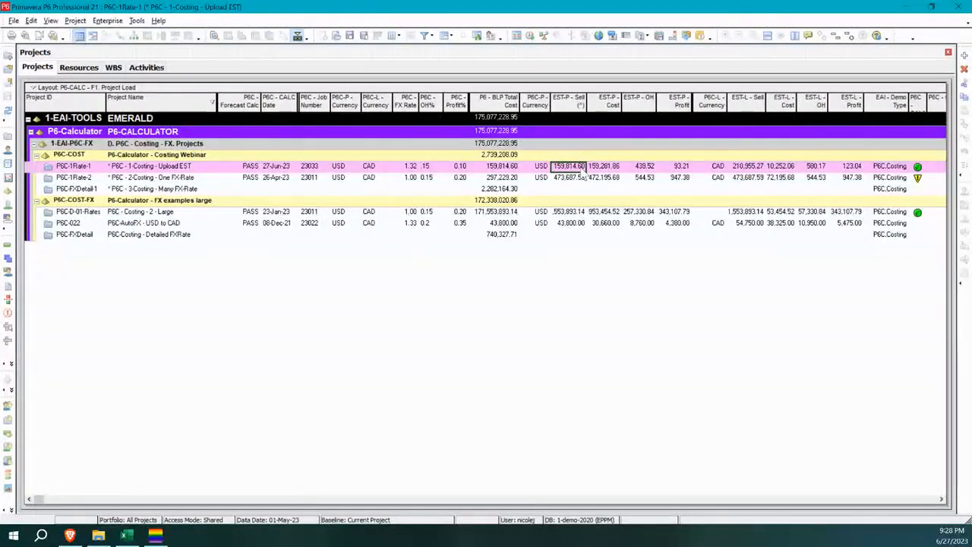
click(608, 167)
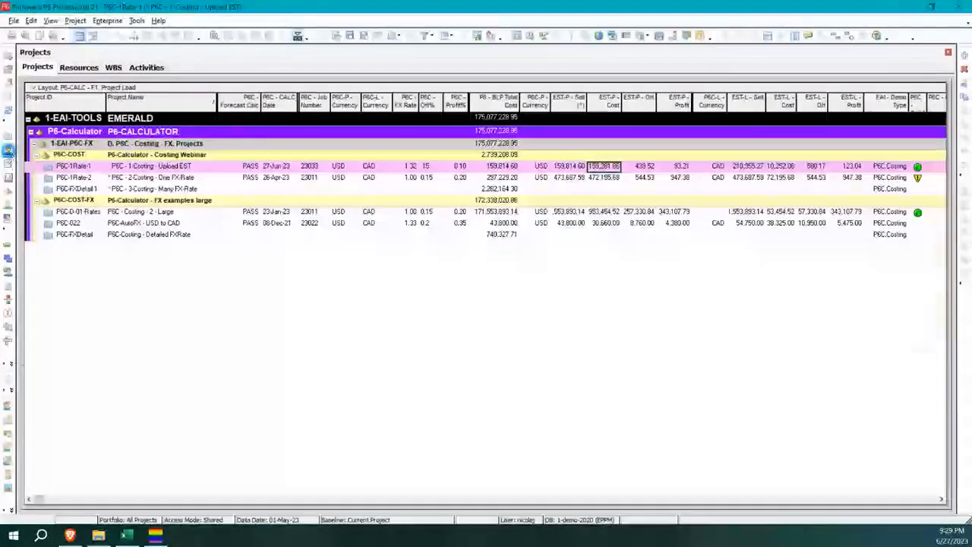
Review the Crew1 resource's rates in the Resources view, and examine the Earthworks resource assignments through the EST-L rate fields
click(7, 149)
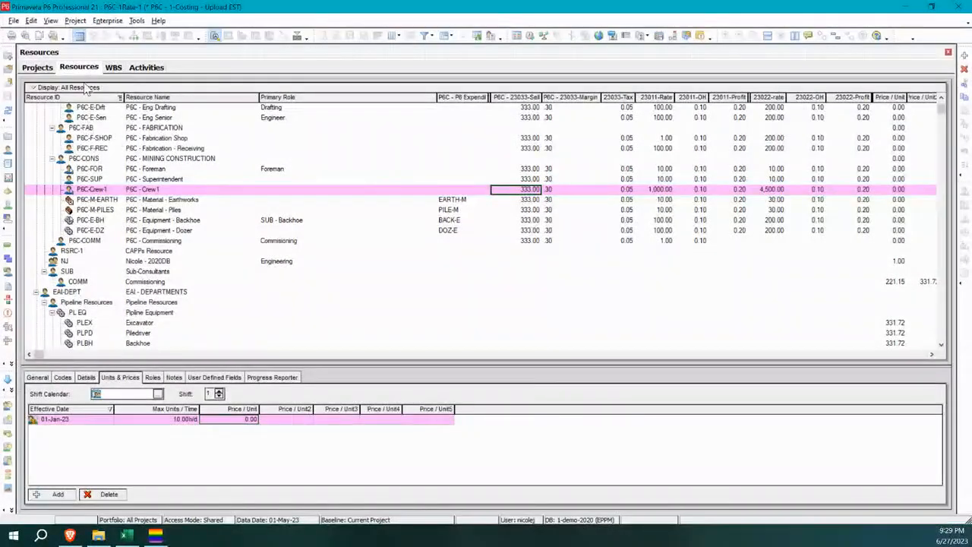
click(145, 68)
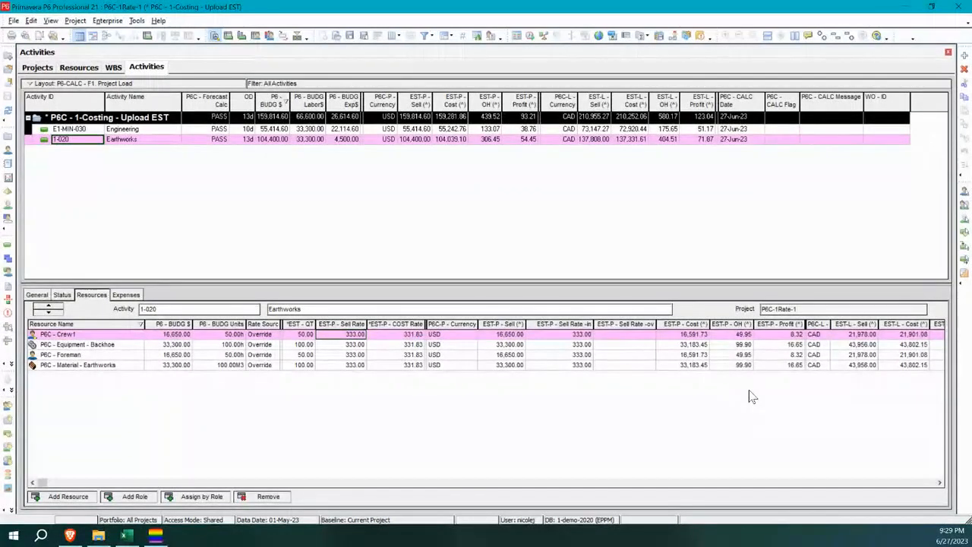
click(940, 483)
click(940, 483)
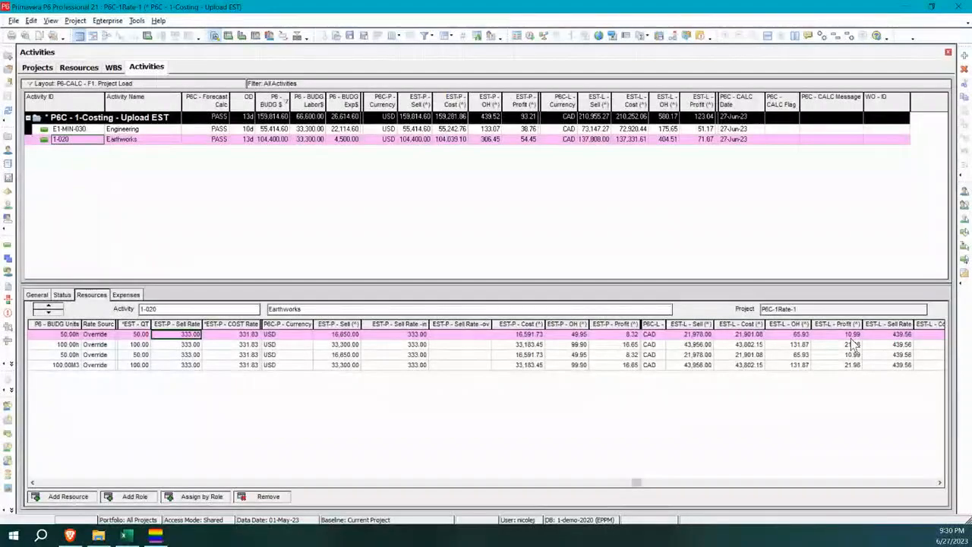
Set the EST-P Sell Rate override for Crew1 on the Earthworks activity to 400
click(461, 335)
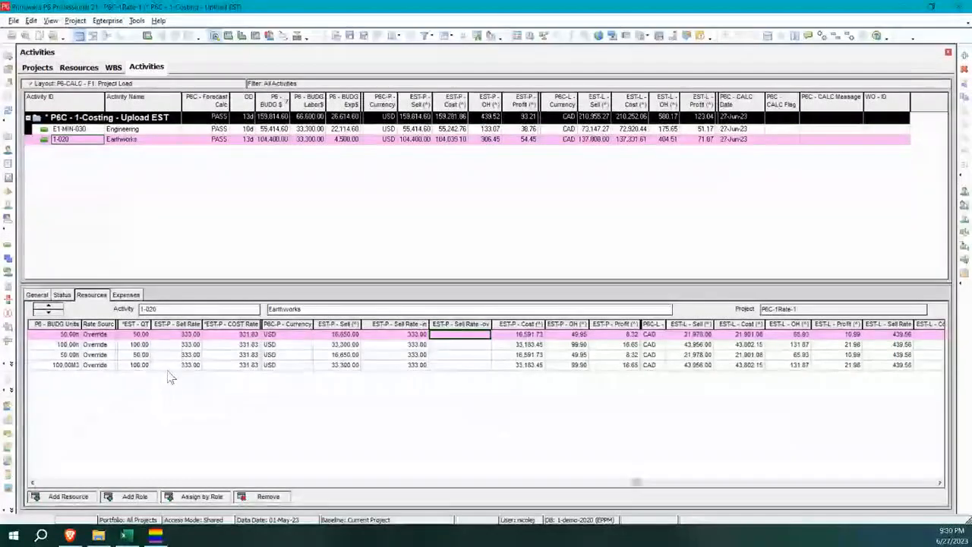
click(125, 483)
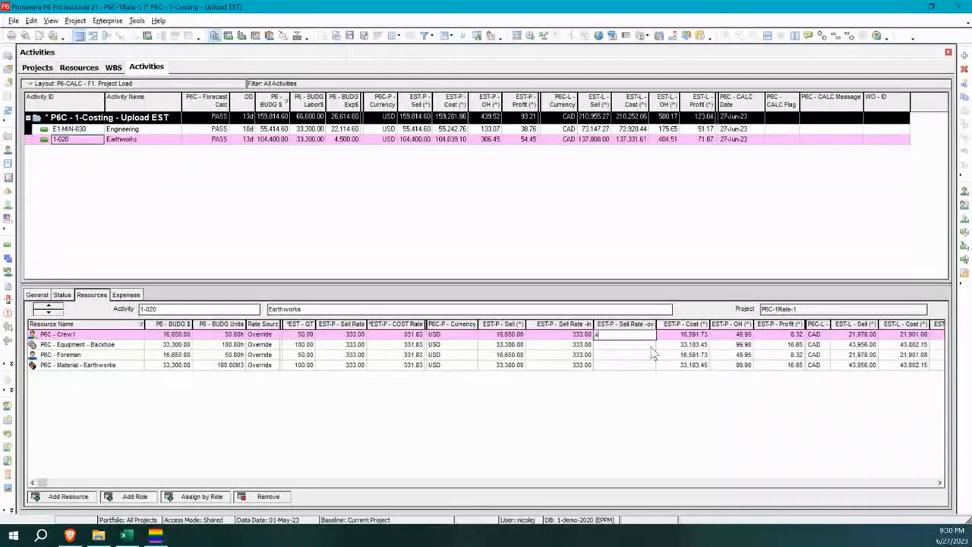
text(400)
key(Return)
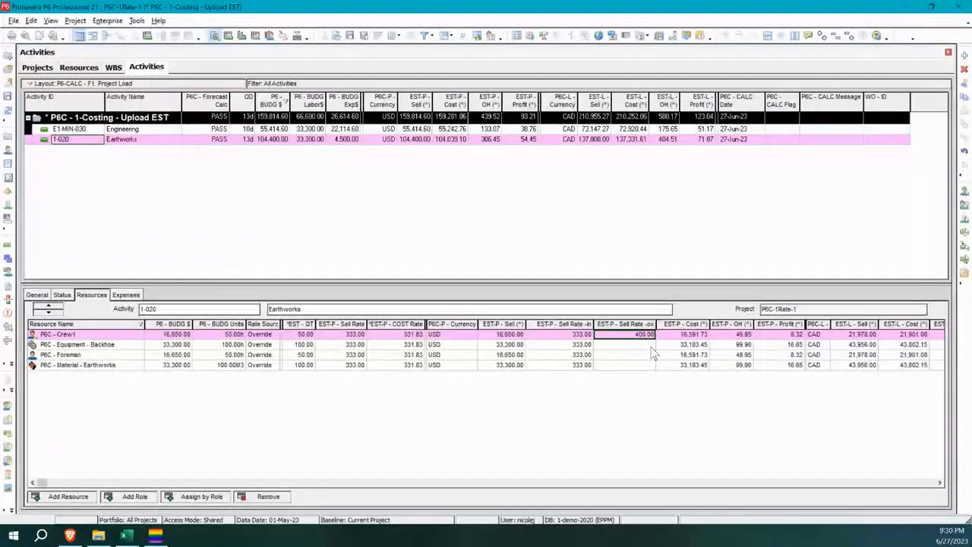
click(651, 347)
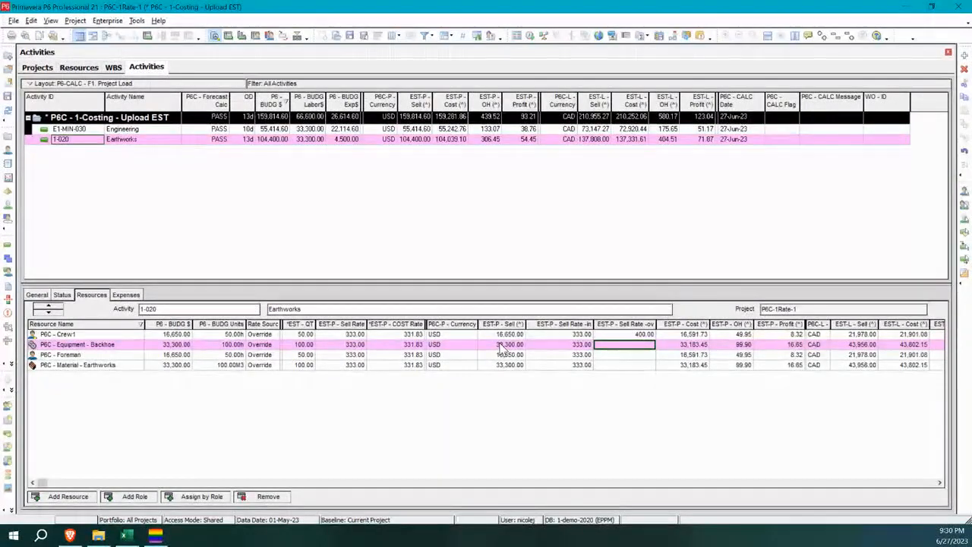
Set the Upload EST project's Forecast Calc code to GO to recalculate with the overridden rate, and refresh the data
click(37, 67)
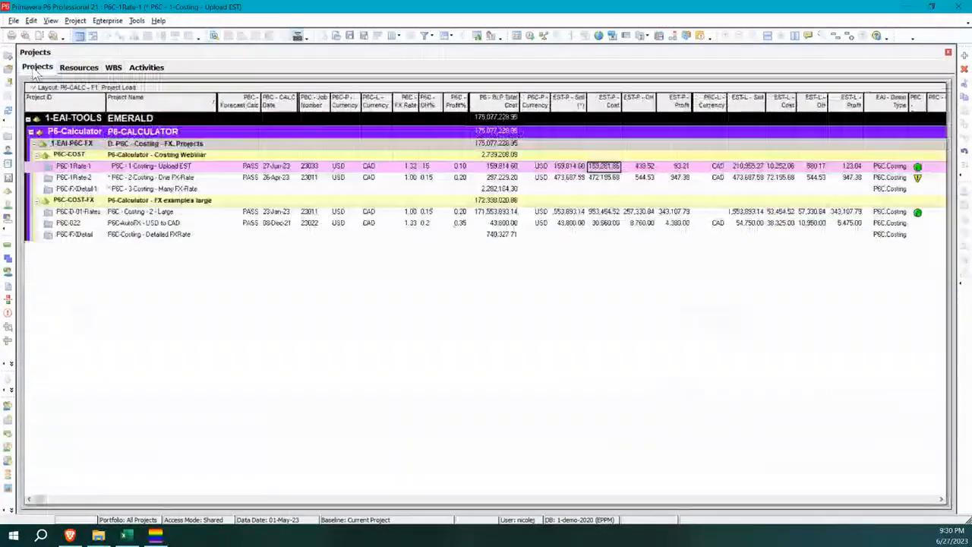
click(249, 167)
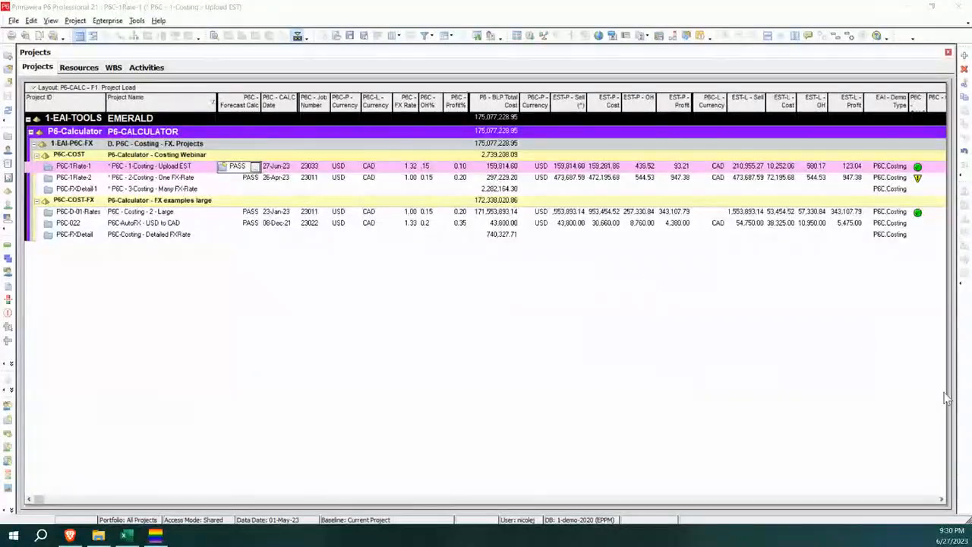
key(Return)
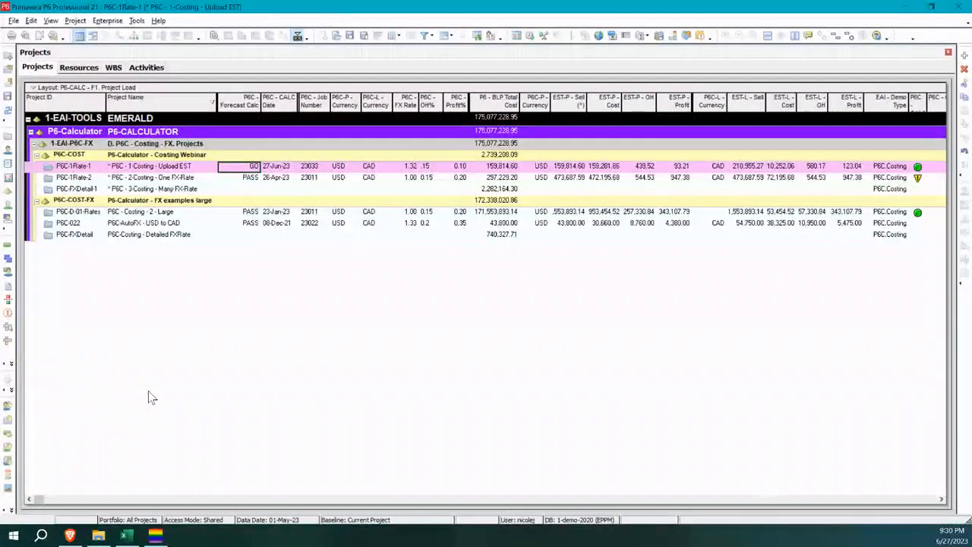
click(8, 112)
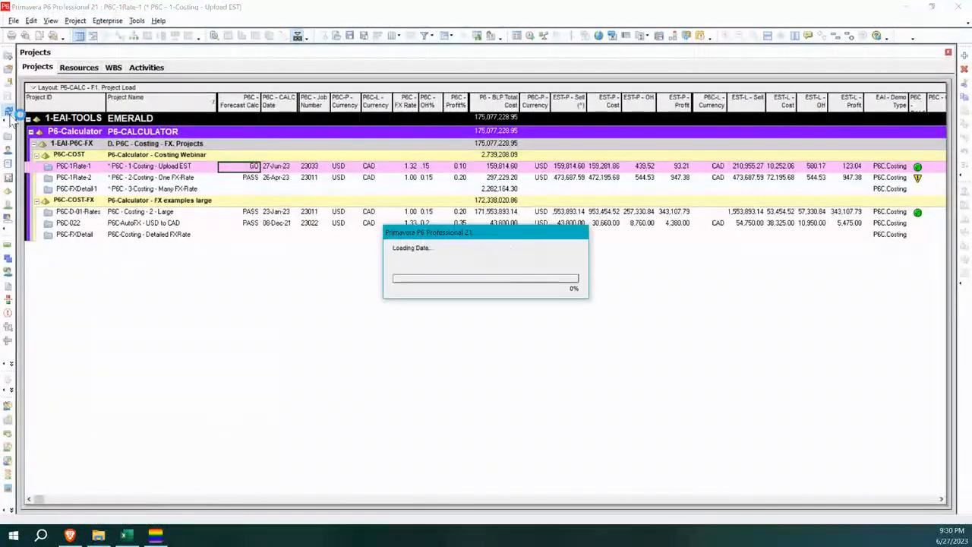
Refresh the data in the Activities view and check Crew1's overridden sell rate and costs on Earthworks
click(147, 67)
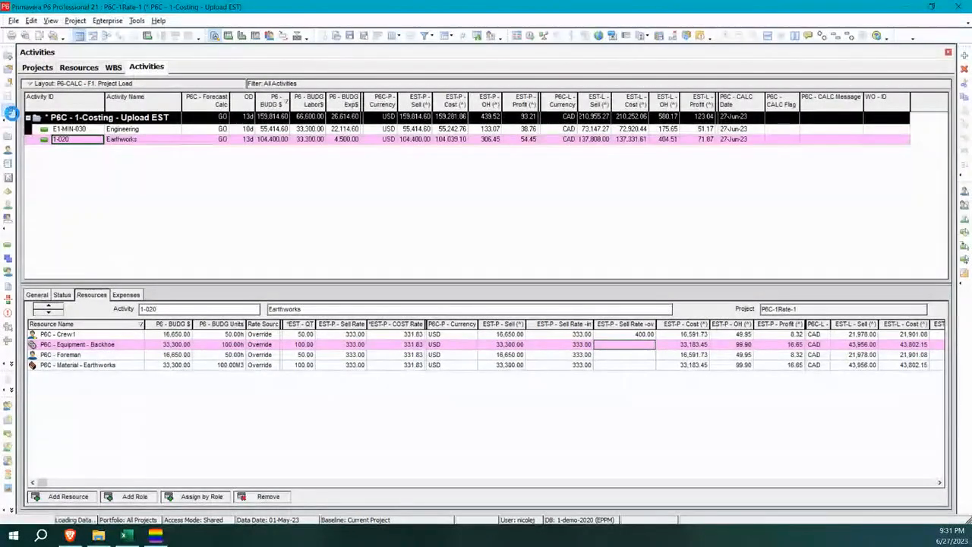
click(10, 112)
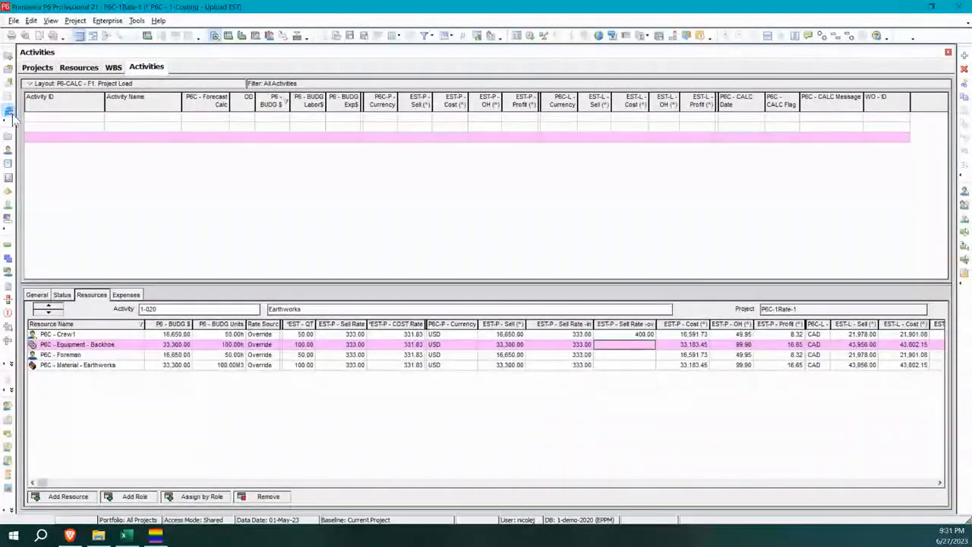
click(623, 336)
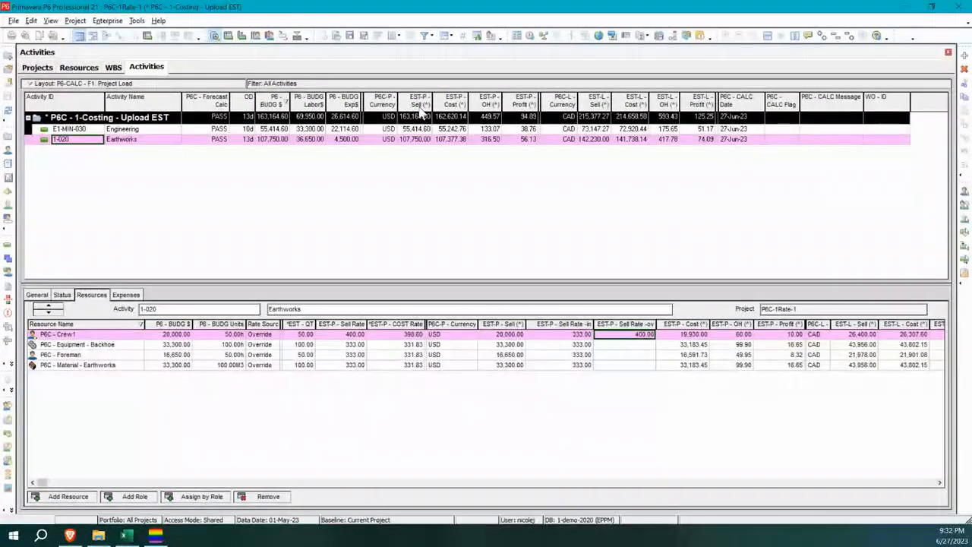
Check the Upload EST project's EST-P Sell and EST-P Cost fields in the Projects view
click(37, 67)
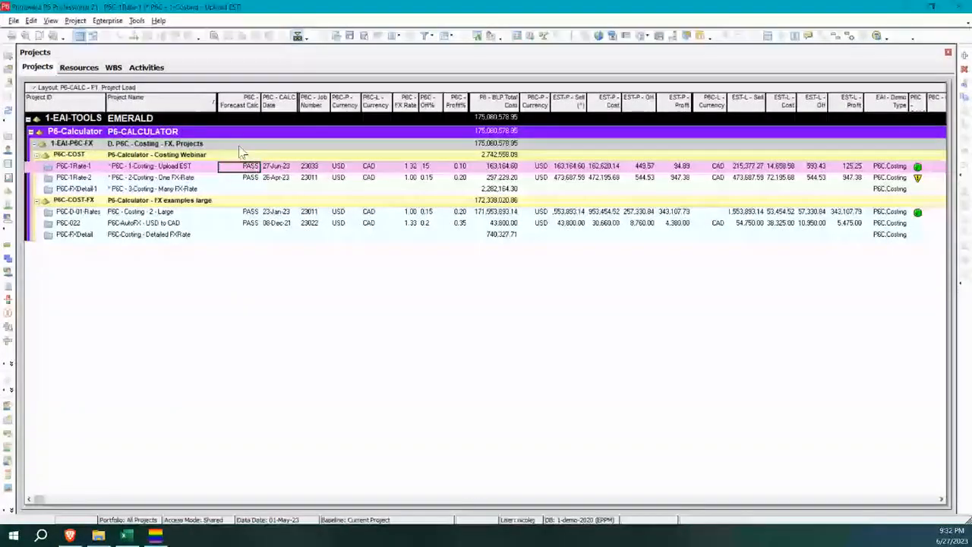
click(575, 167)
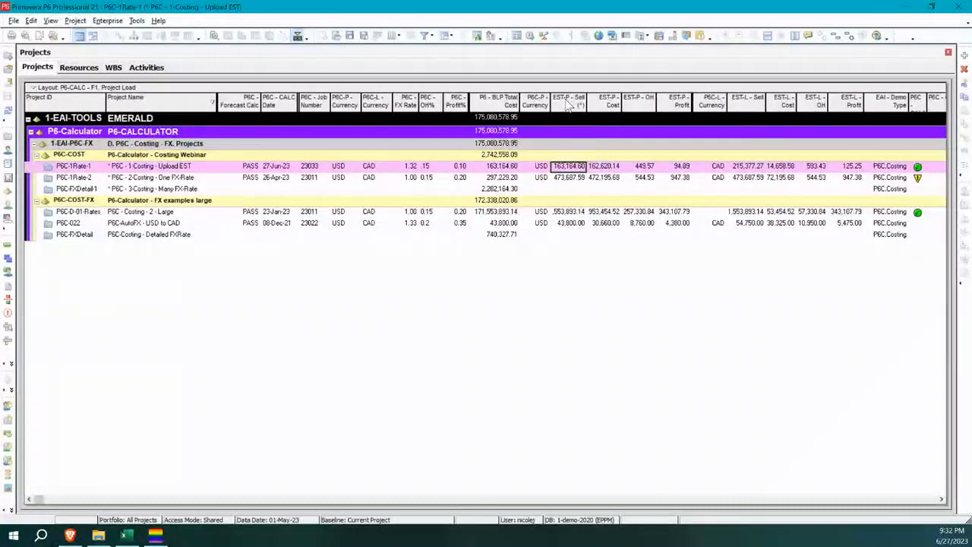
click(614, 171)
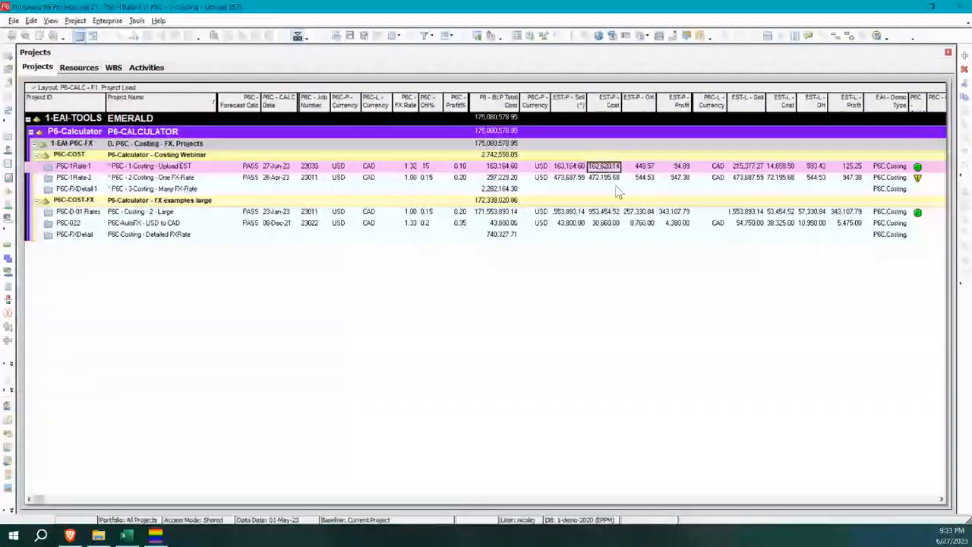
Examine the expenses and resource assignments behind the Engineering and Earthworks EST-P Sell amounts in the Activities view
click(148, 68)
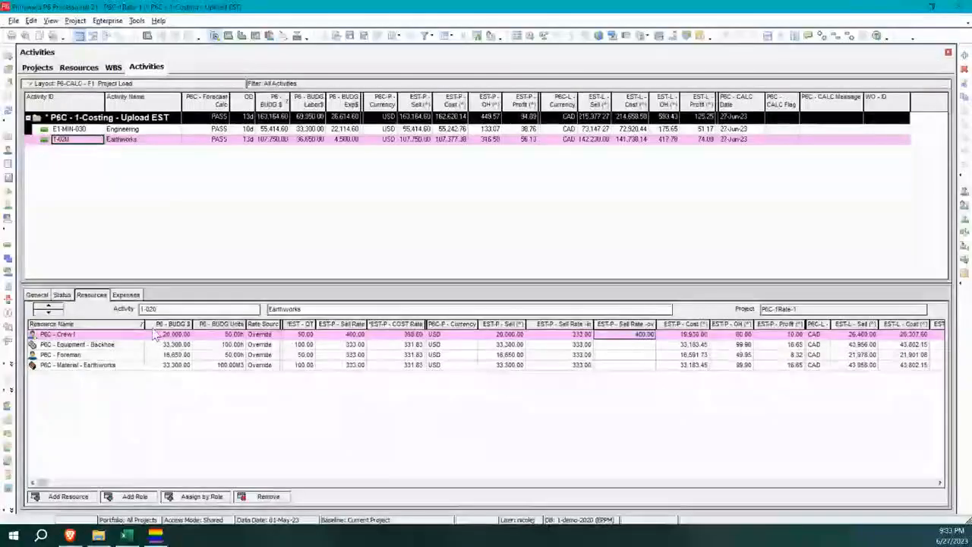
click(126, 295)
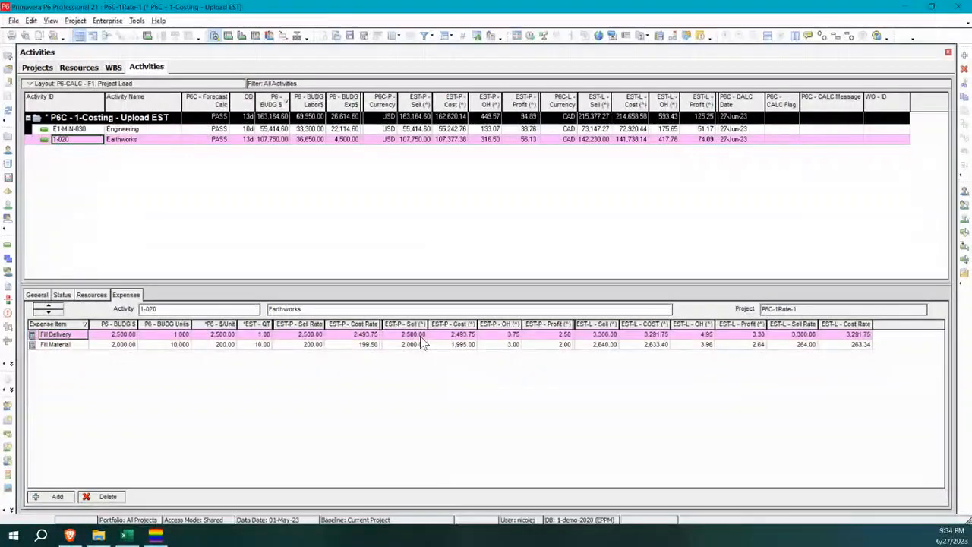
click(417, 129)
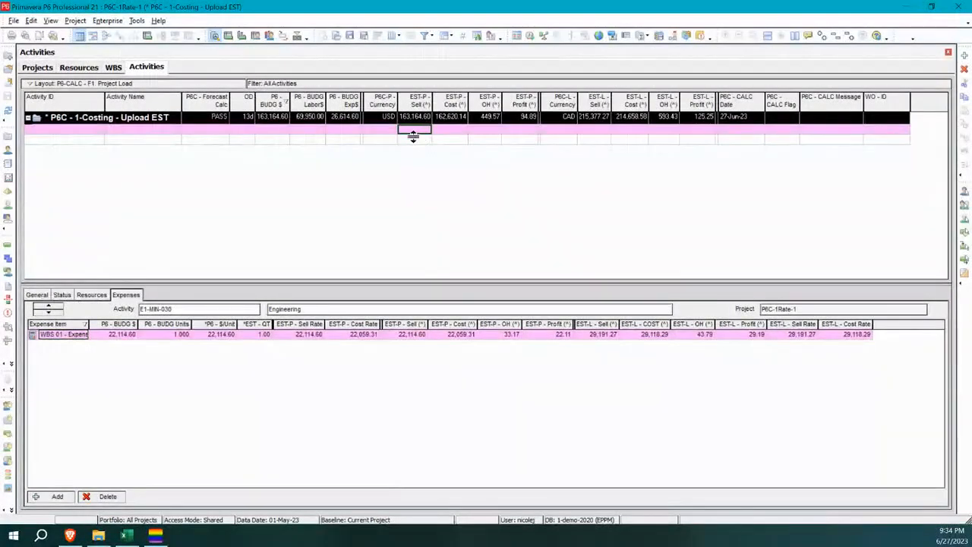
click(413, 139)
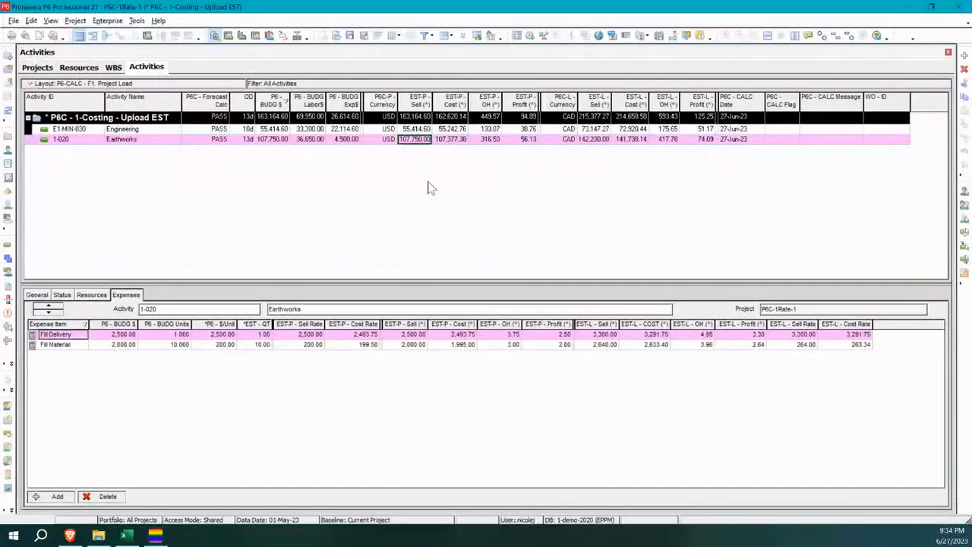
click(91, 295)
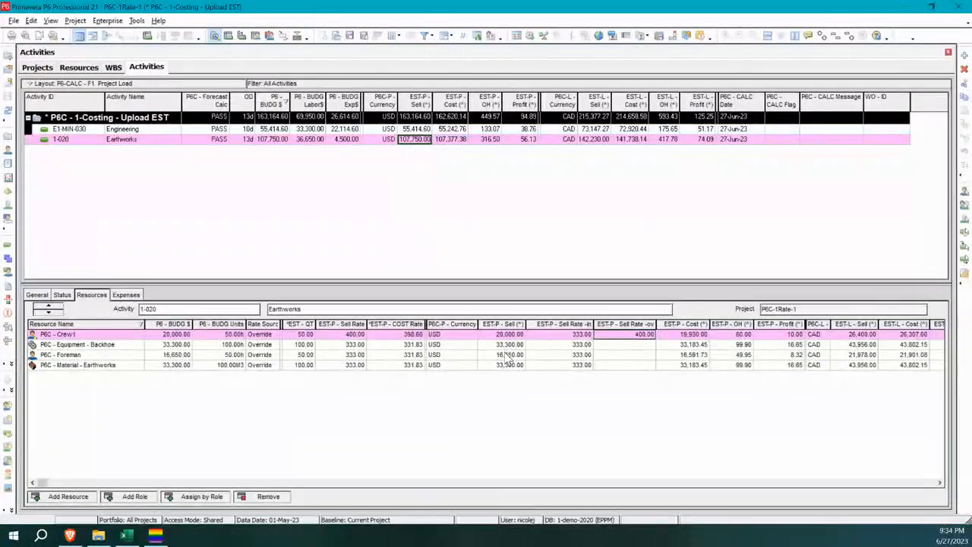
click(136, 295)
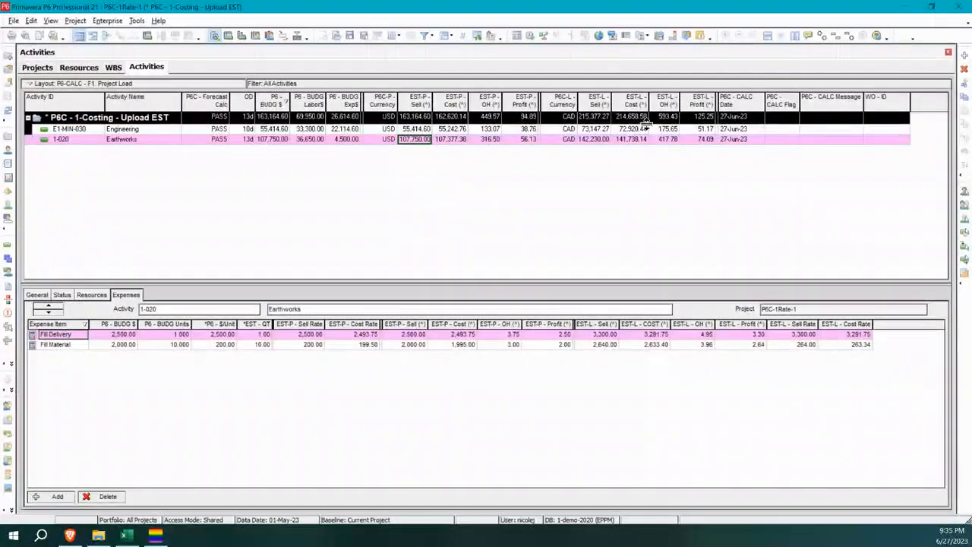
click(91, 295)
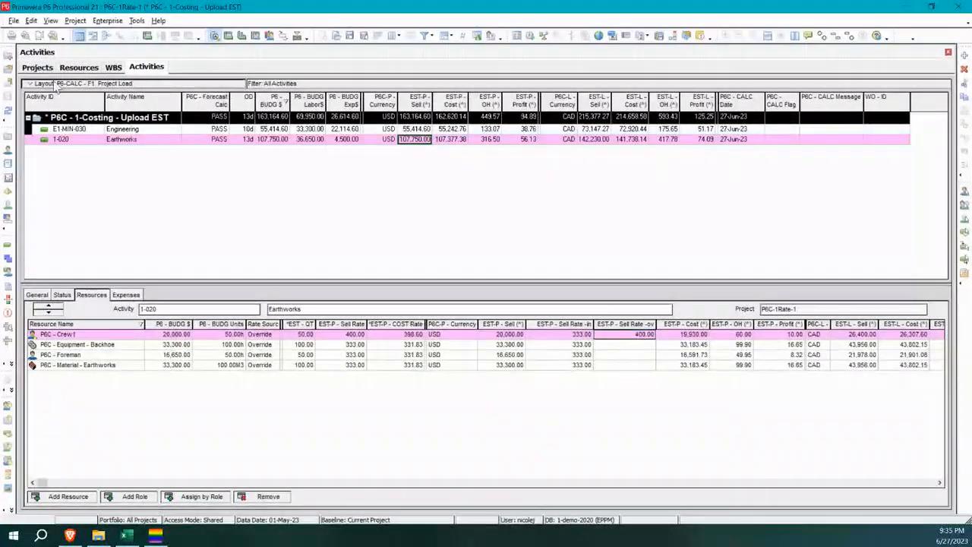
Select the 3-Costing - Many FX-Rate project and apply the P6-CALC - F3. Multi FXRate EST-FOR layout to the Projects view
click(36, 68)
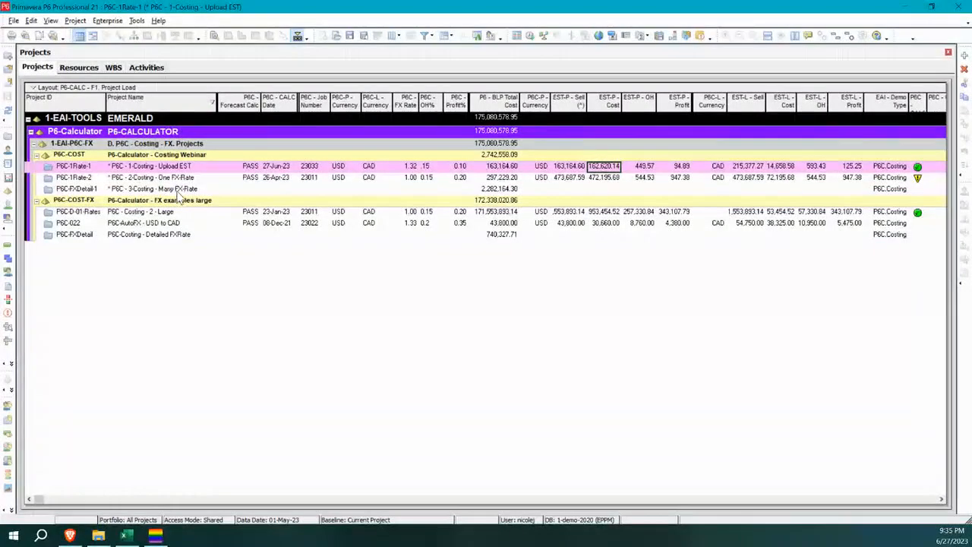
click(177, 190)
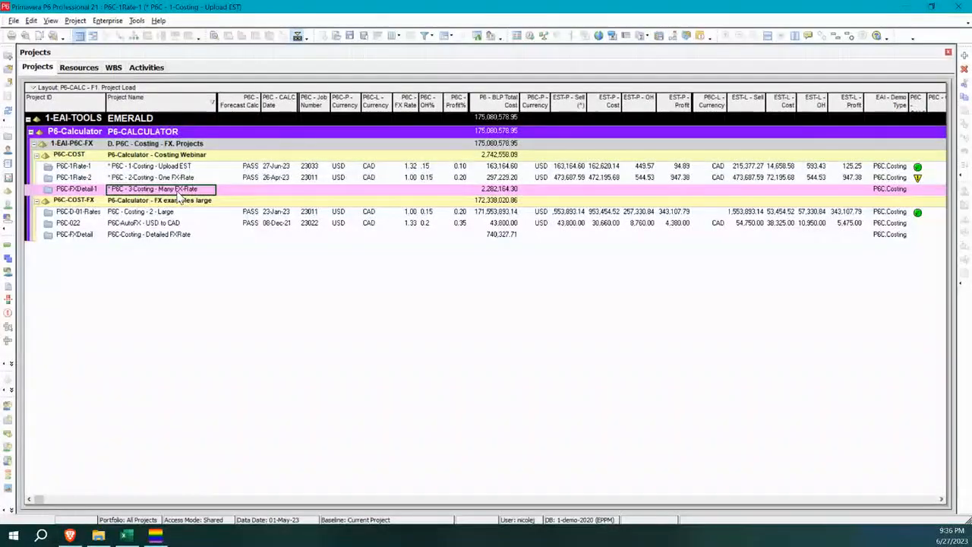
click(77, 88)
mouse_move(104, 101)
click(149, 100)
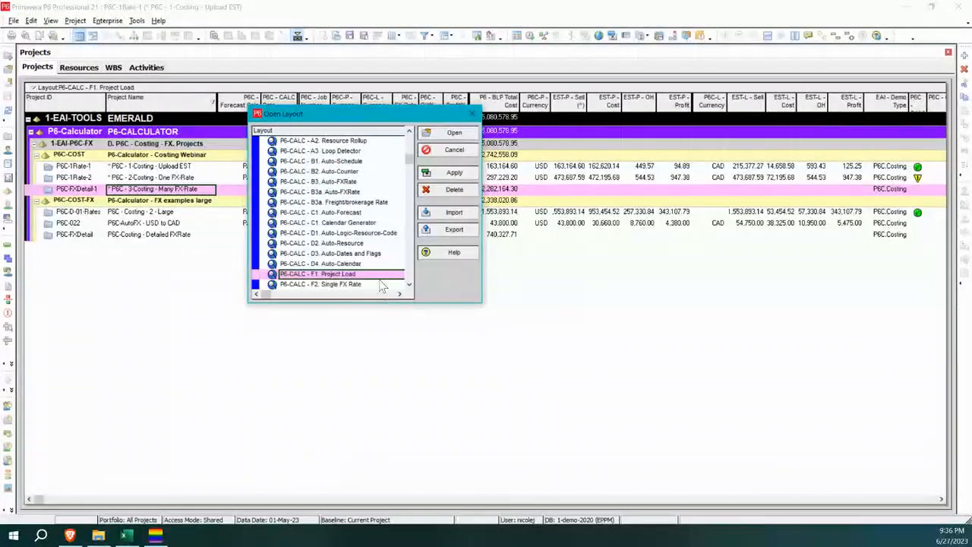
scroll(381, 293, down, 1)
click(371, 264)
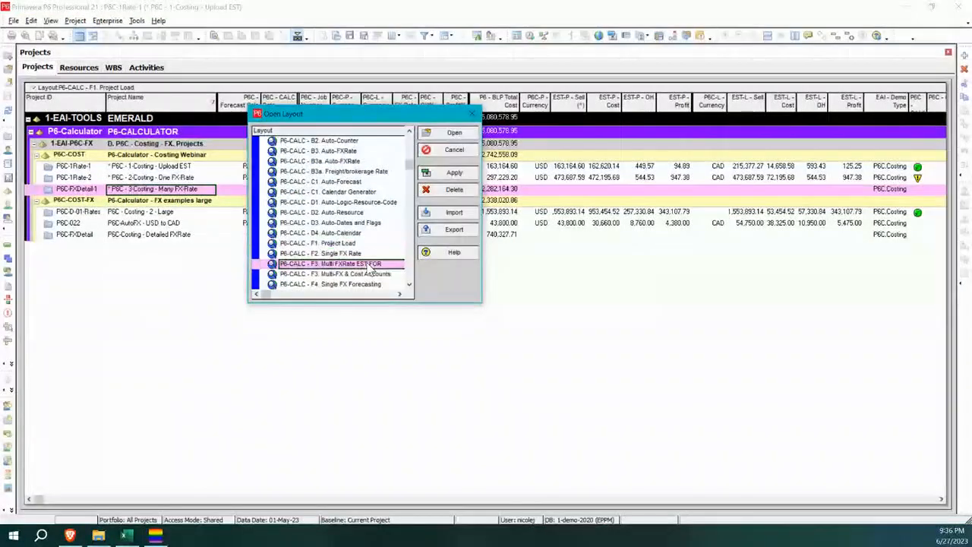
click(455, 173)
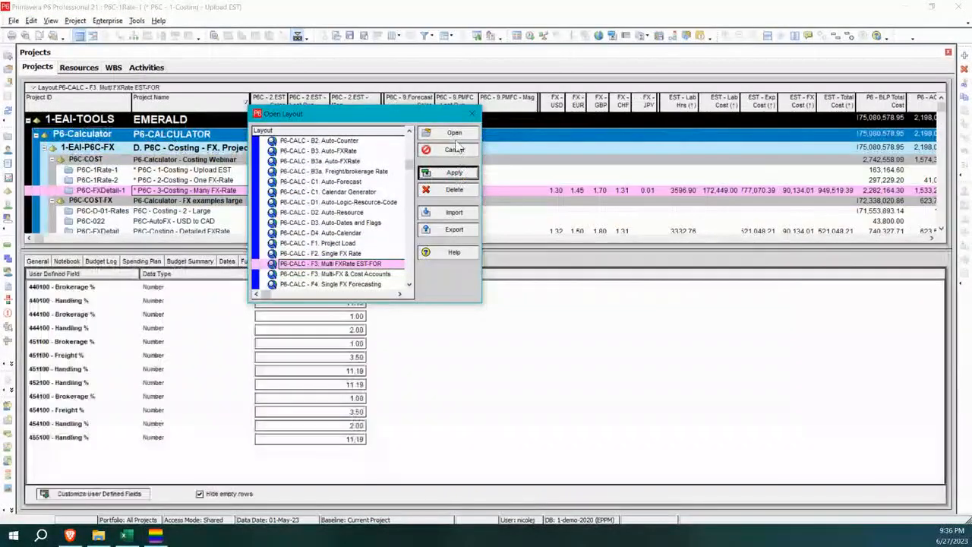
Load the selected layout and check the 3-Costing - Many FX-Rate project's FX rates for USD, EUR, GBP, CHF and JPY
click(453, 133)
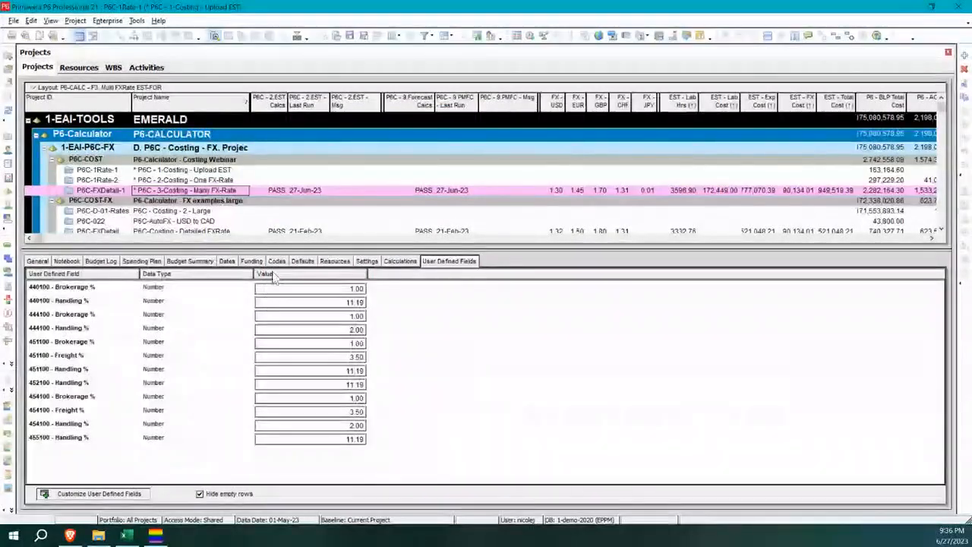
drag(277, 247, 273, 357)
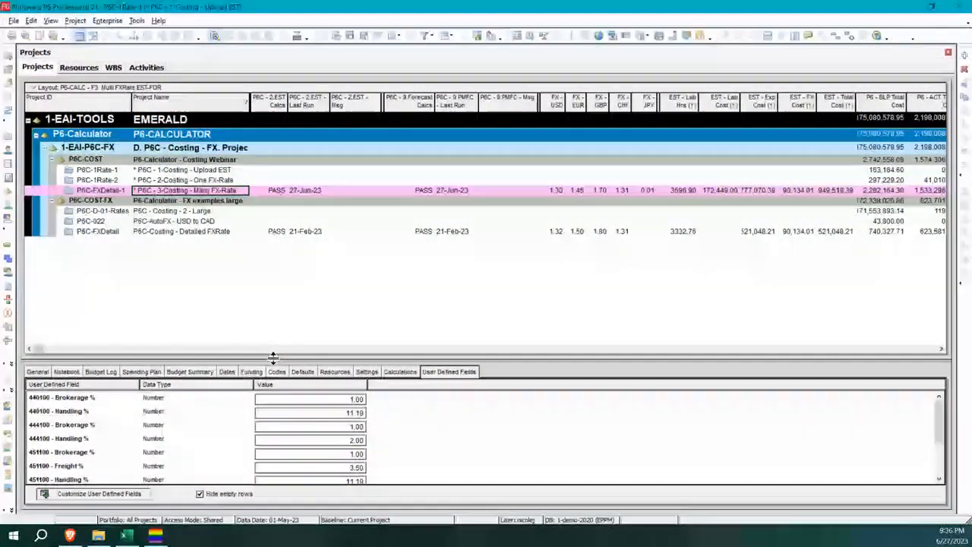
click(555, 189)
click(580, 192)
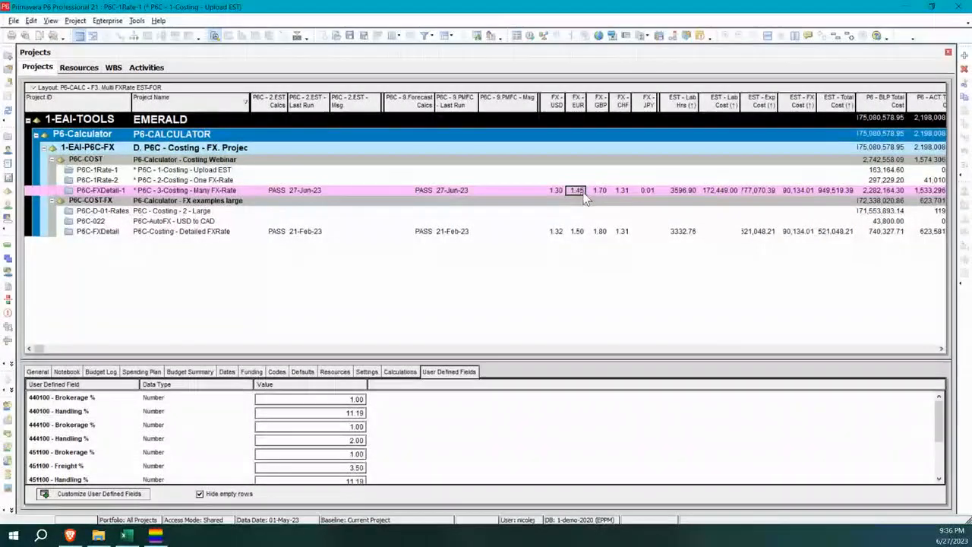
click(597, 193)
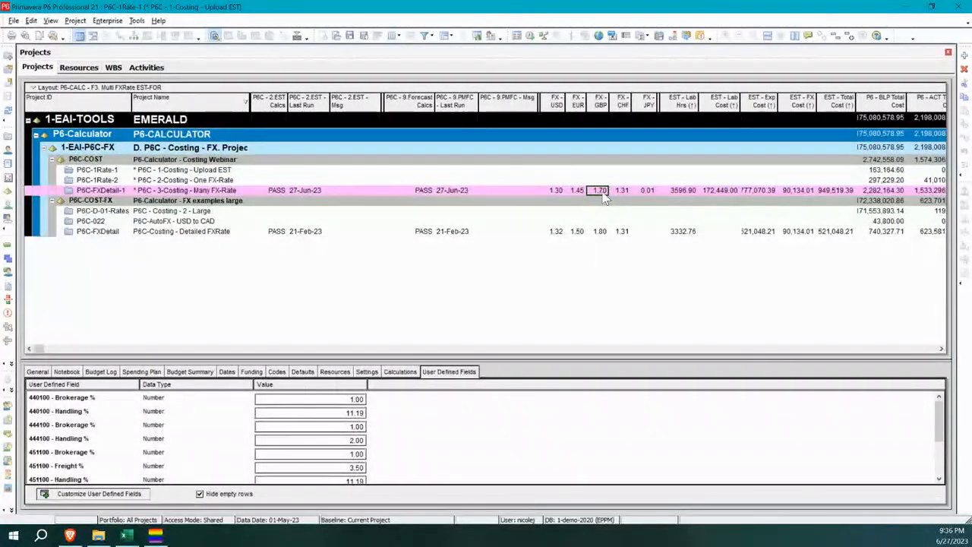
click(621, 194)
click(642, 194)
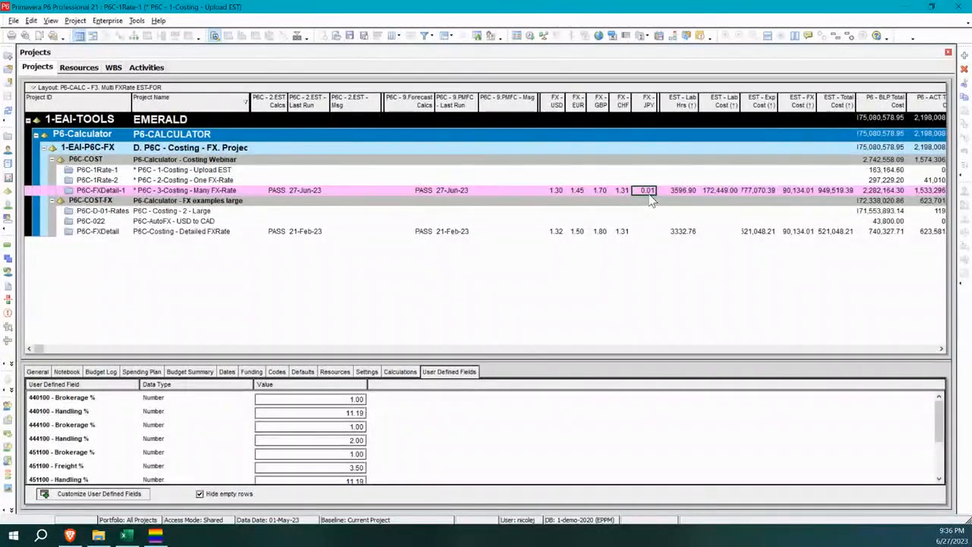
Open the 3-Costing - Many FX-Rate project and review its brokerage, handling and freight percentage user-defined fields in the Projects view
right_click(186, 190)
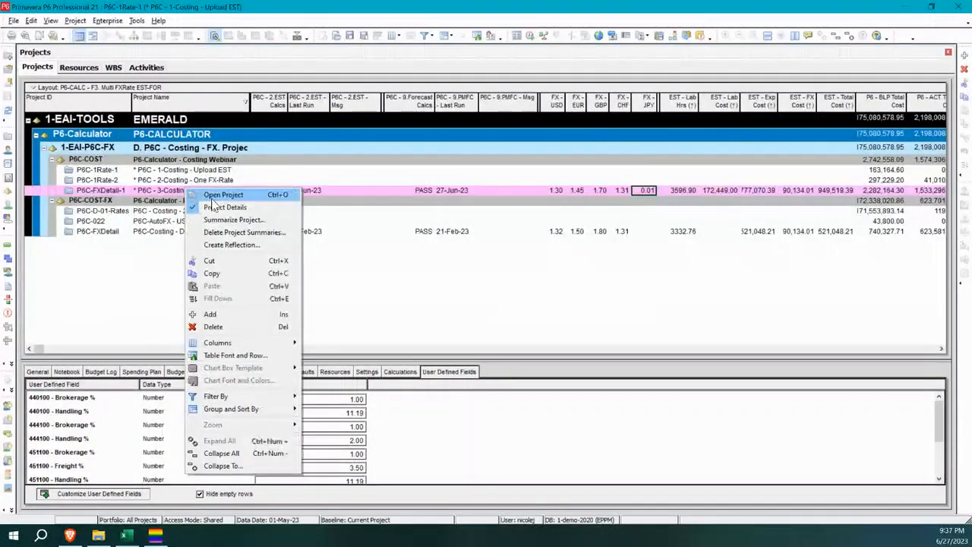
click(213, 199)
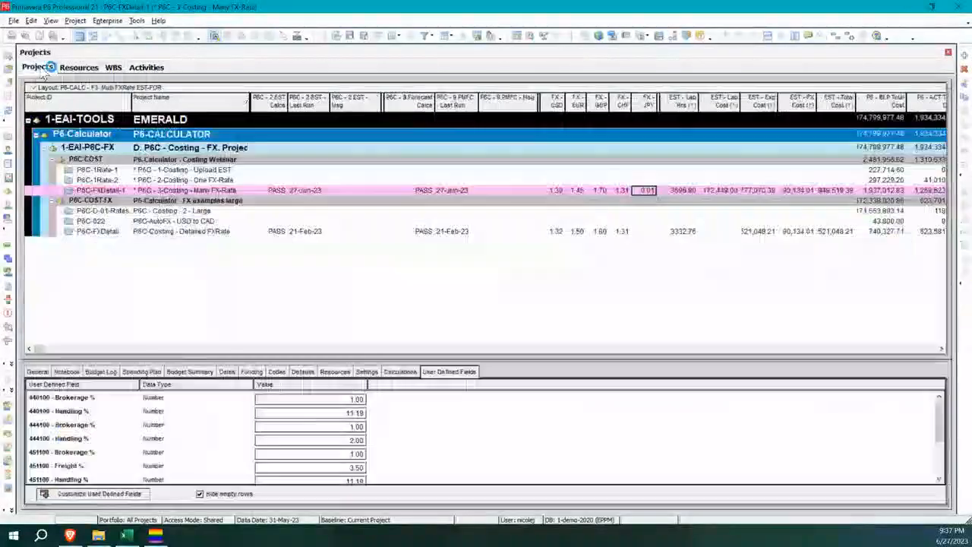
click(37, 68)
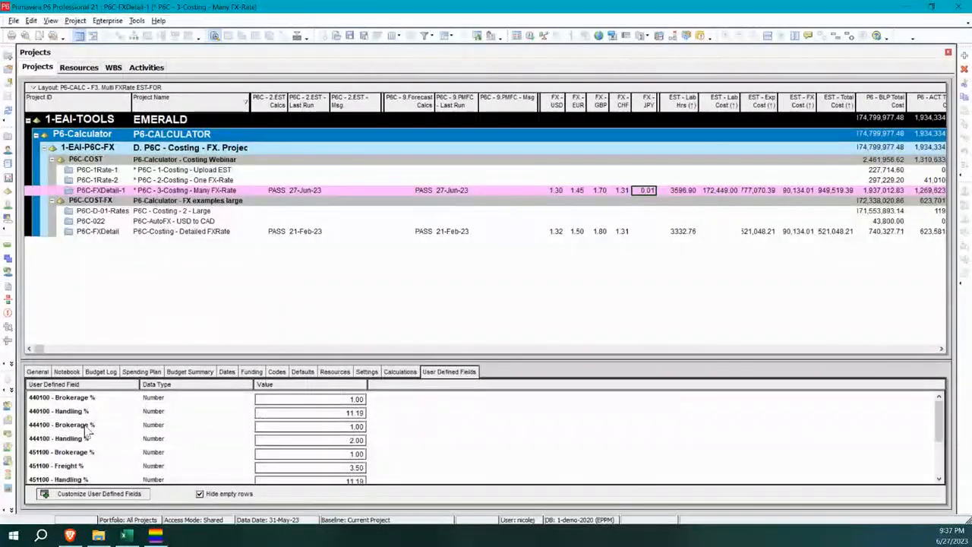
drag(134, 358, 144, 304)
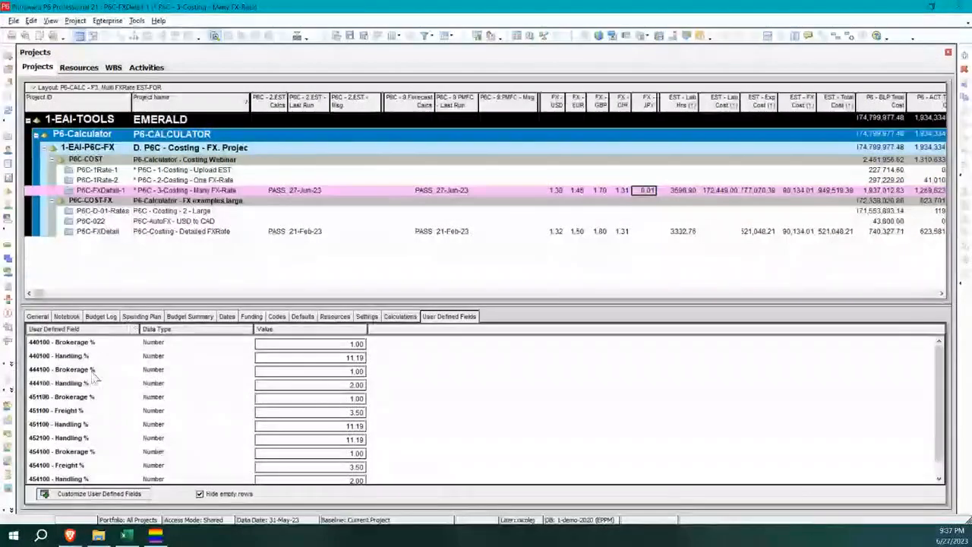
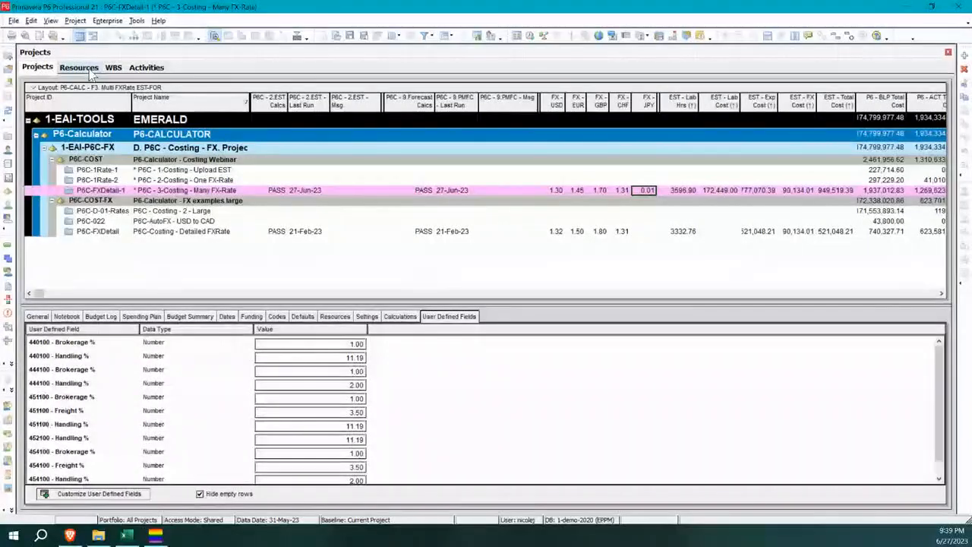
Apply the P6-CALC - F3. Multiple FX Rates layout to the Activities view
click(133, 68)
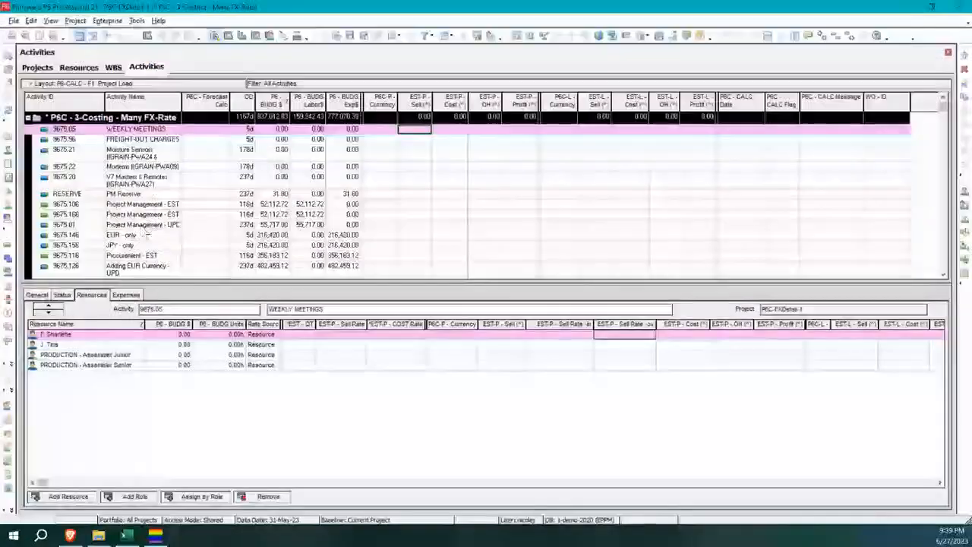
click(46, 83)
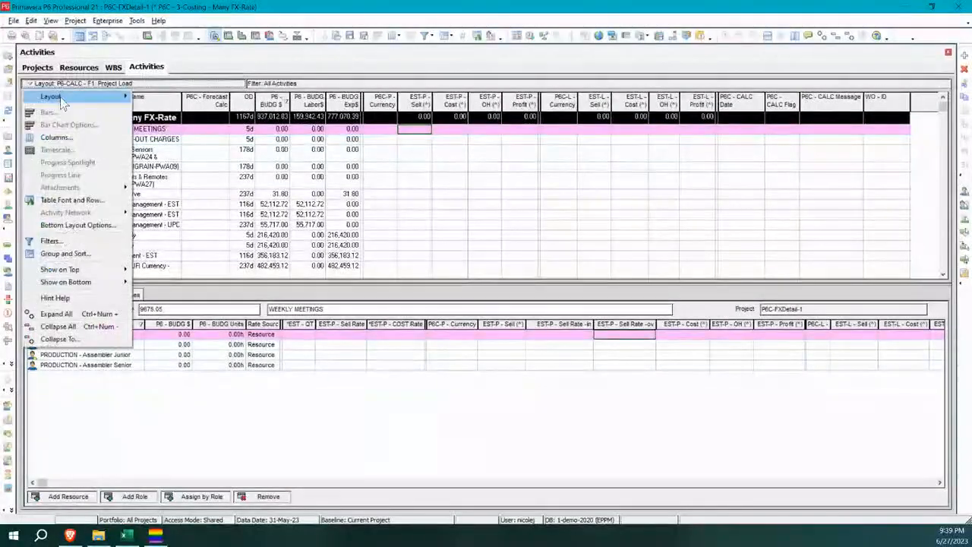
mouse_move(83, 97)
click(157, 96)
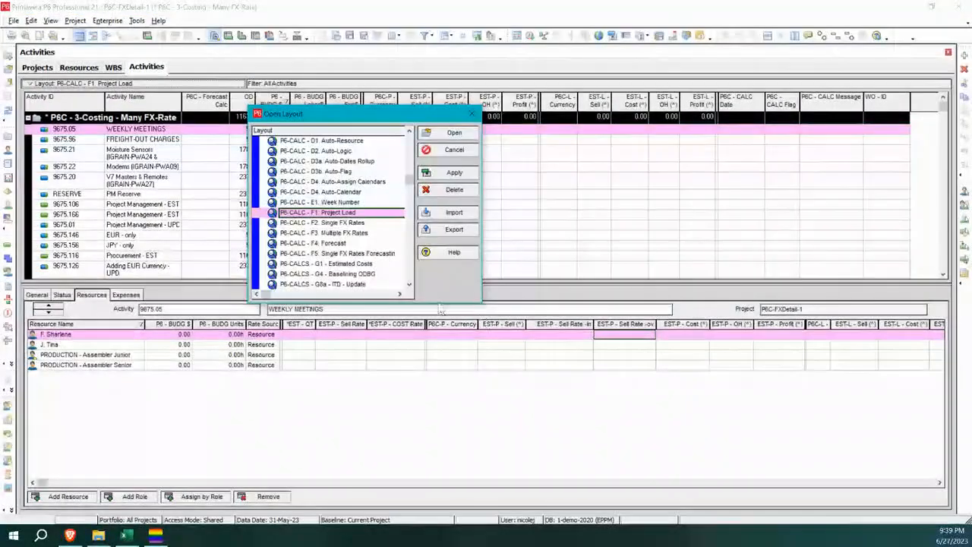
click(351, 232)
click(454, 172)
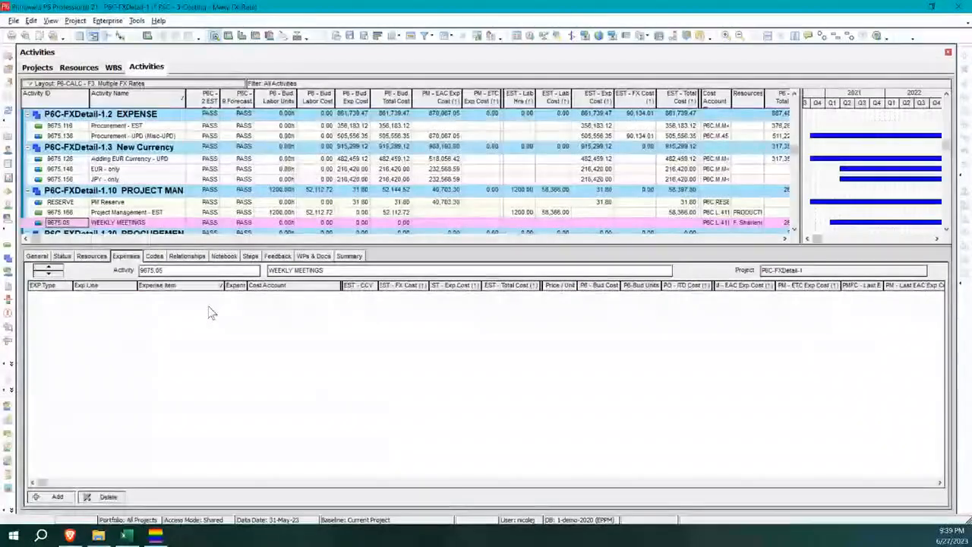
Sort the expenses of the Procurement - UPD (Misc-UPD) activity by EXP Type and examine its 02a EST lines
click(133, 136)
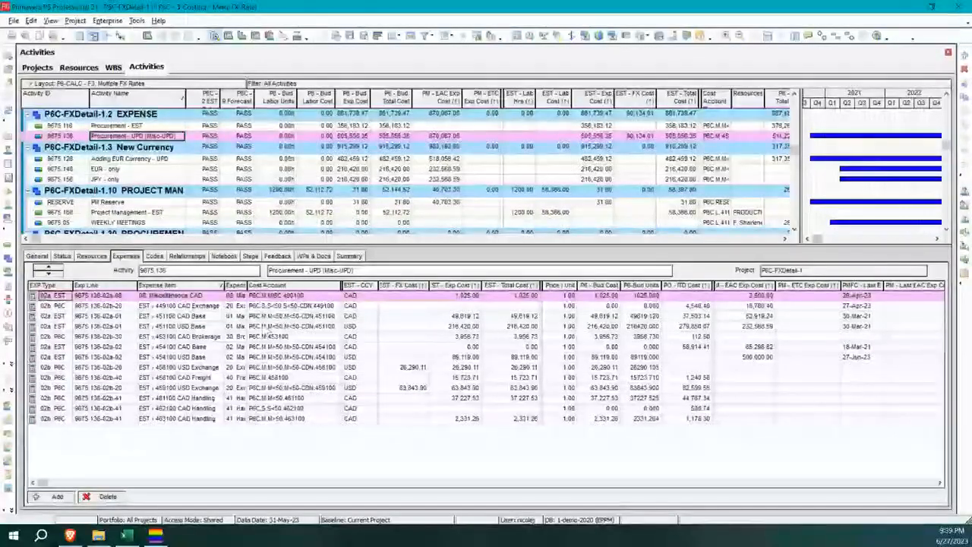
click(53, 286)
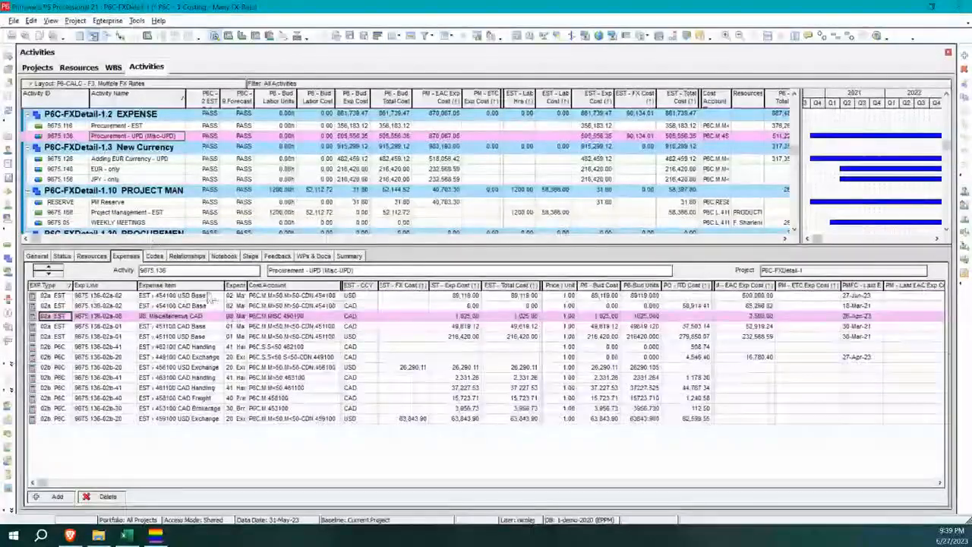
click(63, 296)
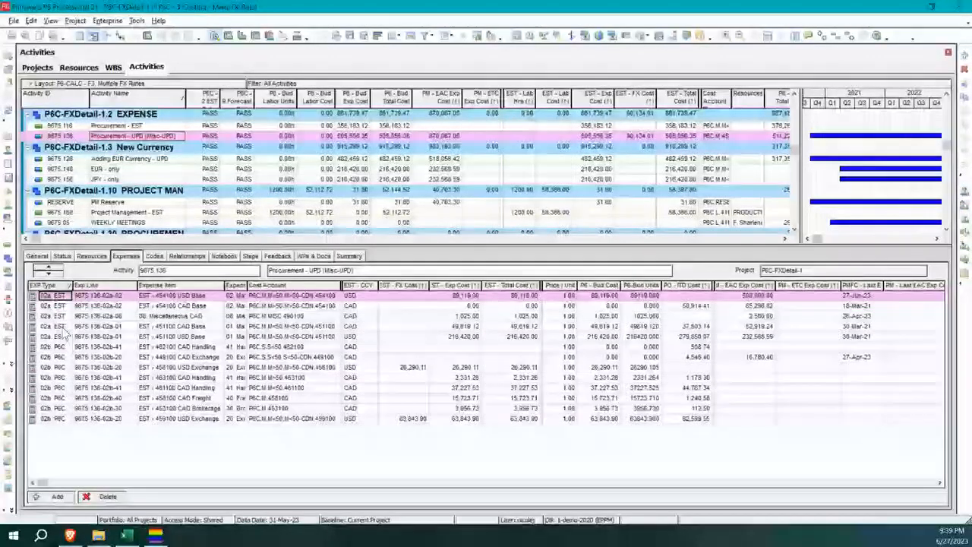
shift+click(58, 325)
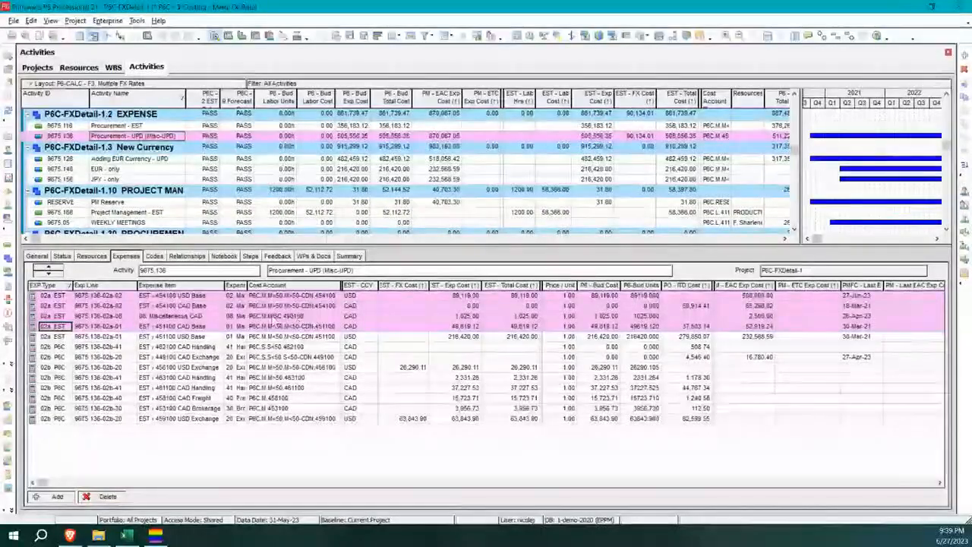
Search the cost accounts for 49 and 45 from the Miscellaneous CAD expense, leaving its cost account as it is
click(319, 316)
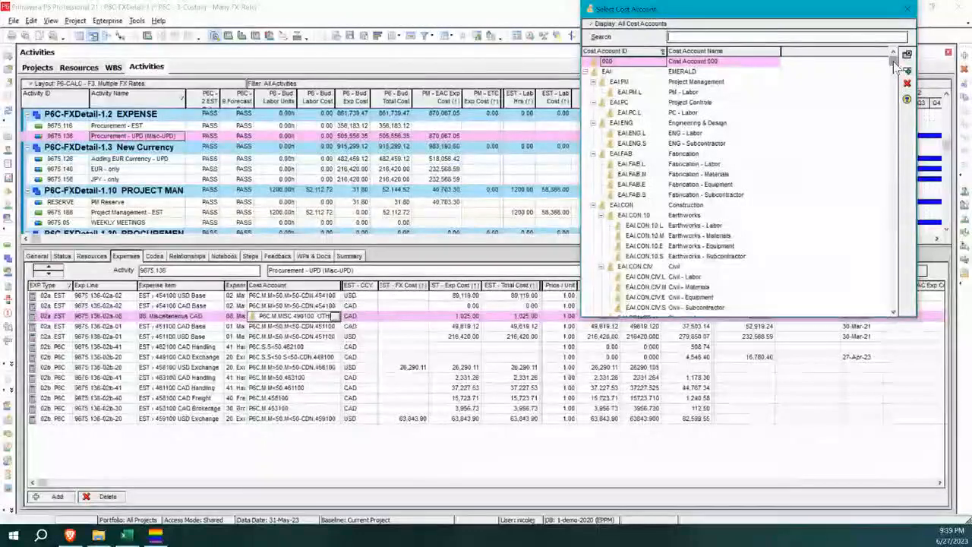
text(49)
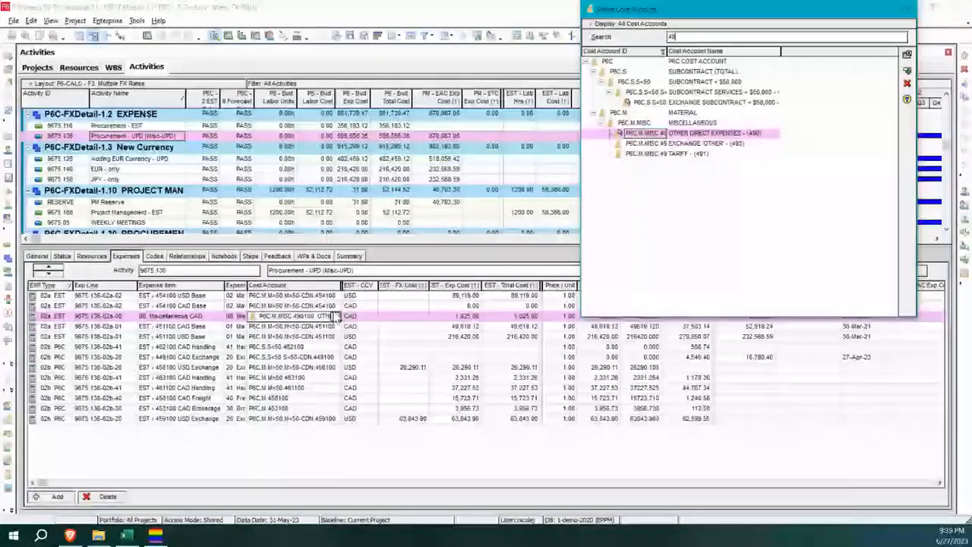
key(BackSpace)
text(5)
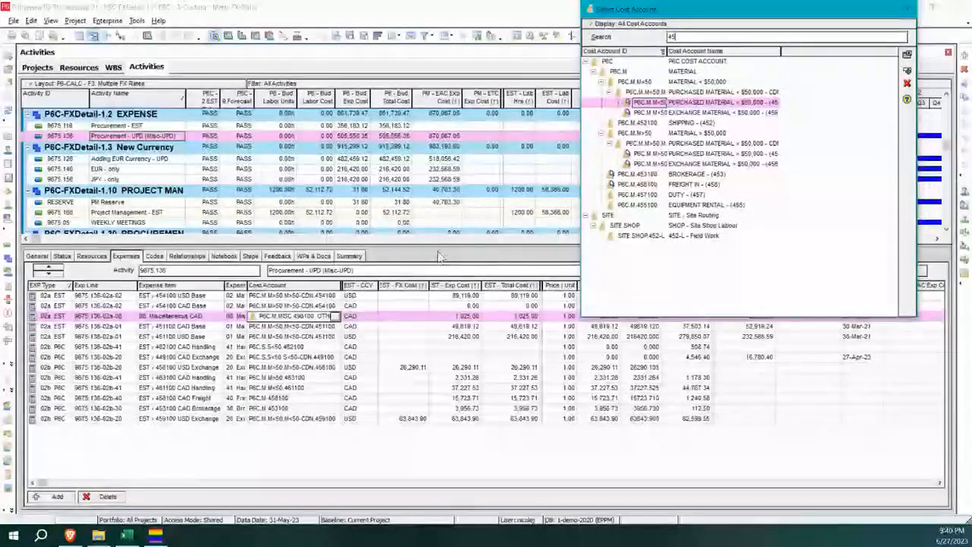
key(BackSpace)
key(BackSpace)
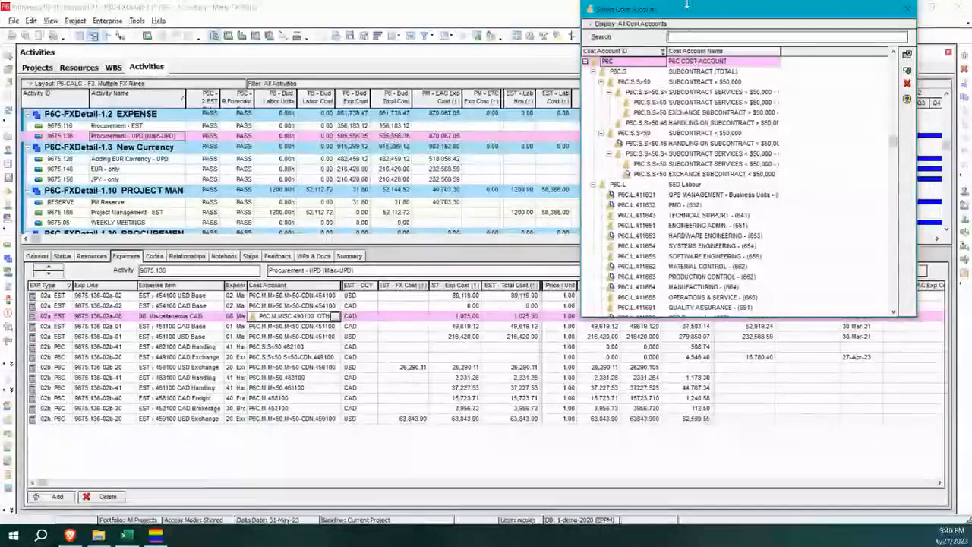
key(Escape)
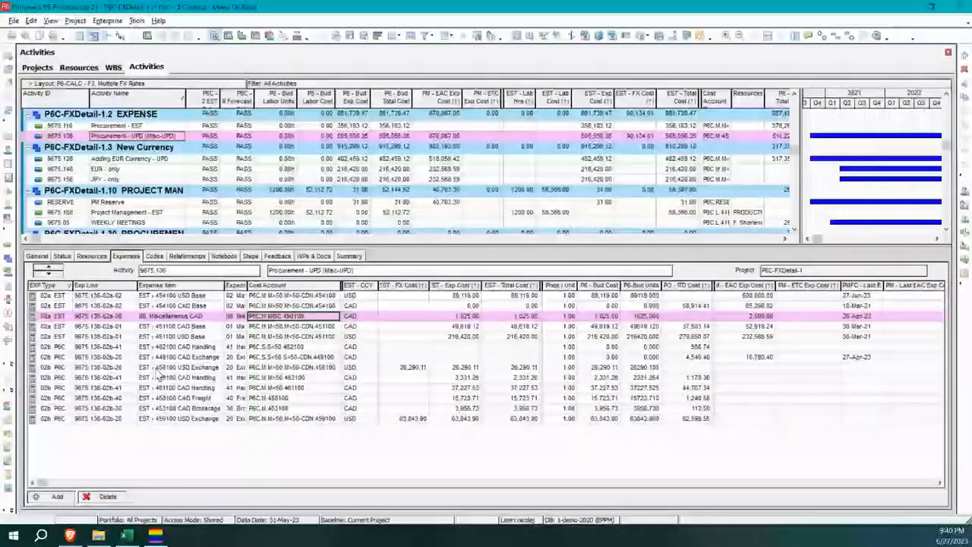
Compare the 02a EST base expenses with the 02b P6C expenses of Procurement - UPD (Misc-UPD), and view the EUR - only activity's expenses
click(62, 337)
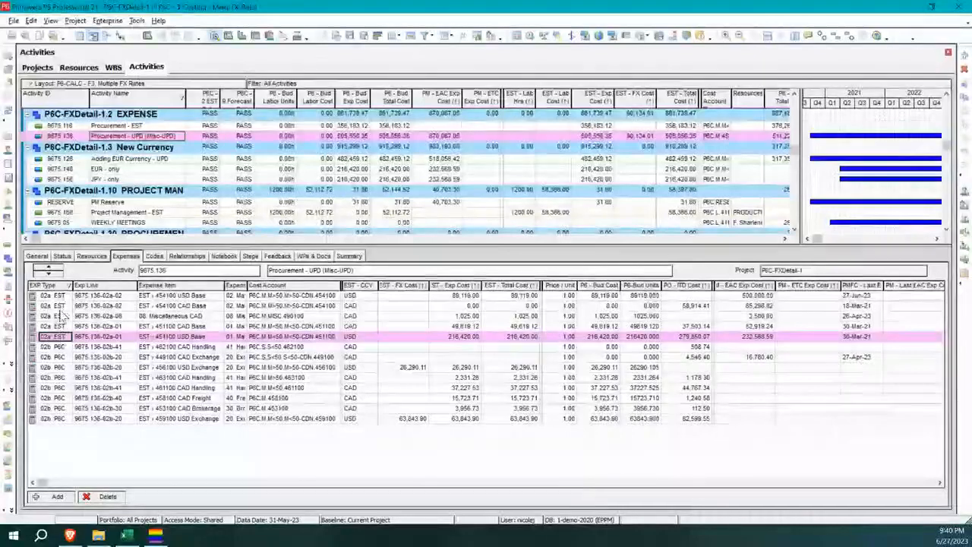
shift+click(63, 296)
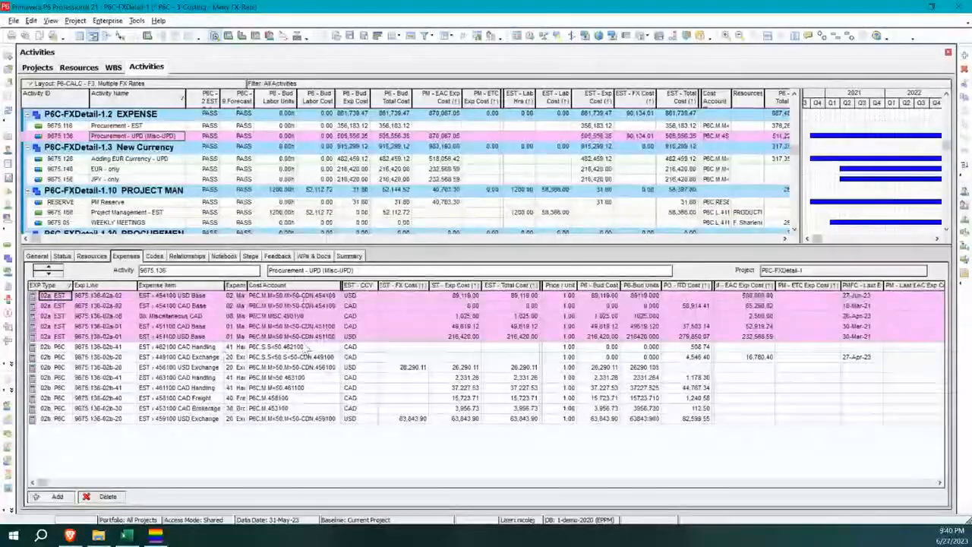
click(304, 347)
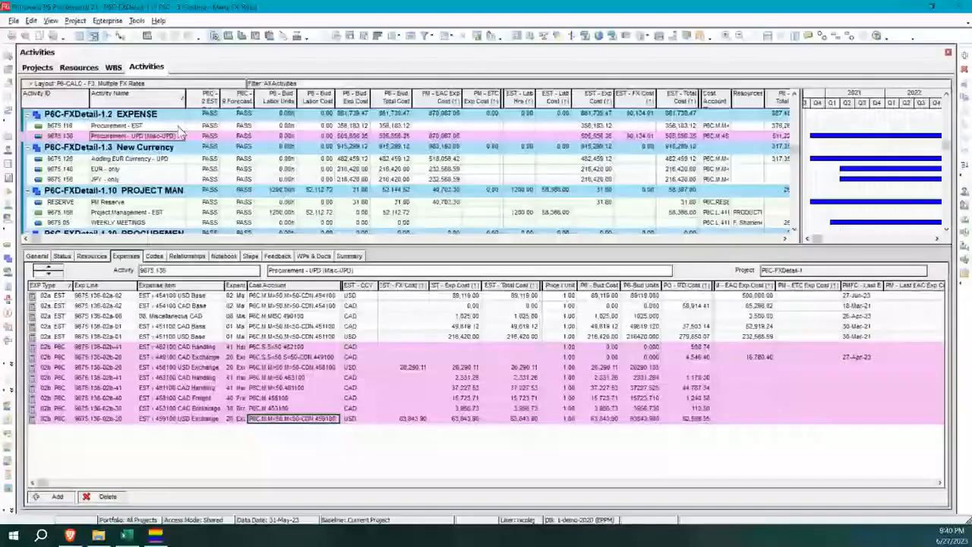
click(143, 171)
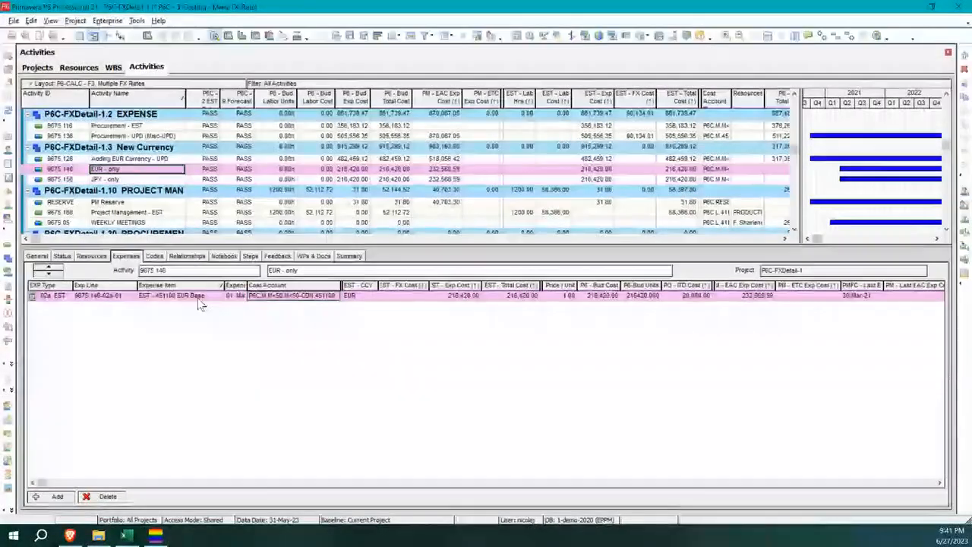
Set P6C - 2.EST Calcs to GO for the 3-Costing - Many FX-Rate project in the Projects view
click(39, 68)
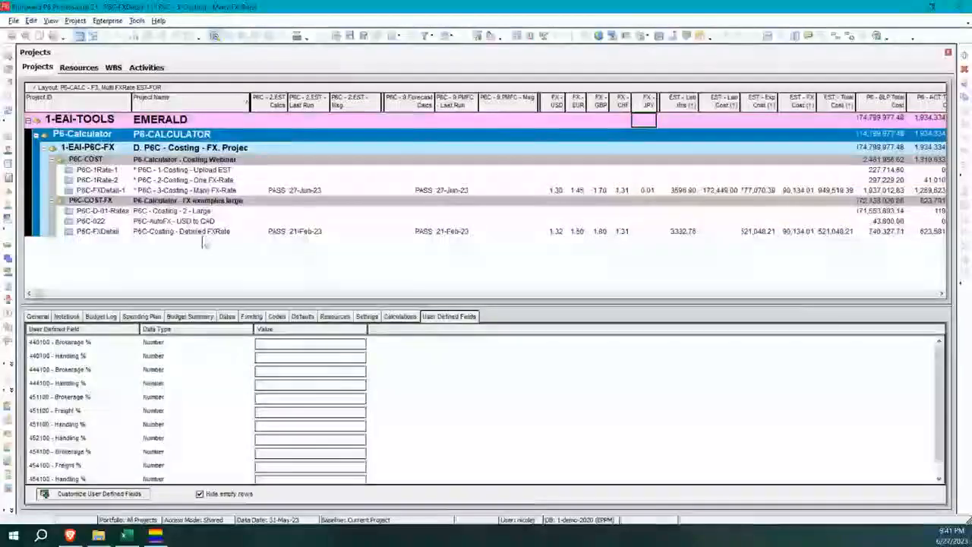
click(277, 191)
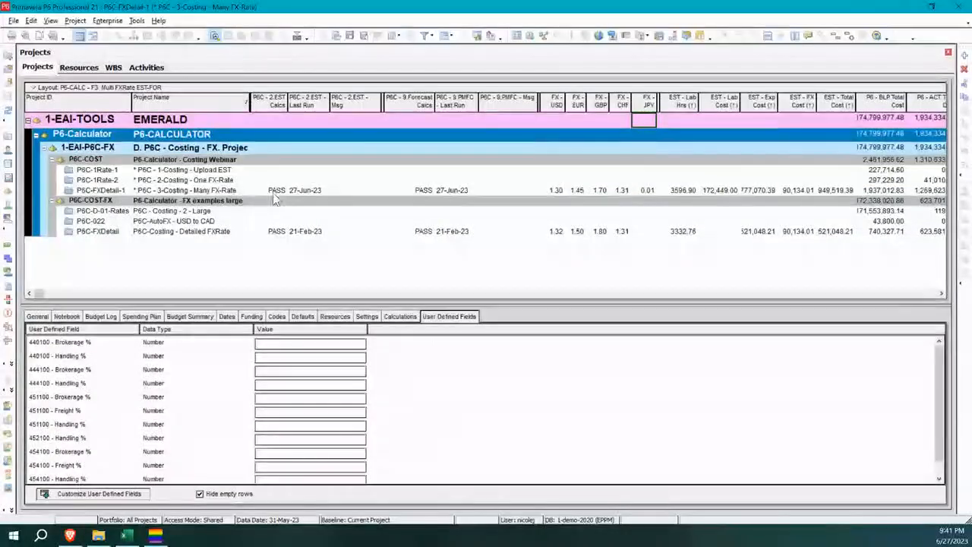
click(277, 191)
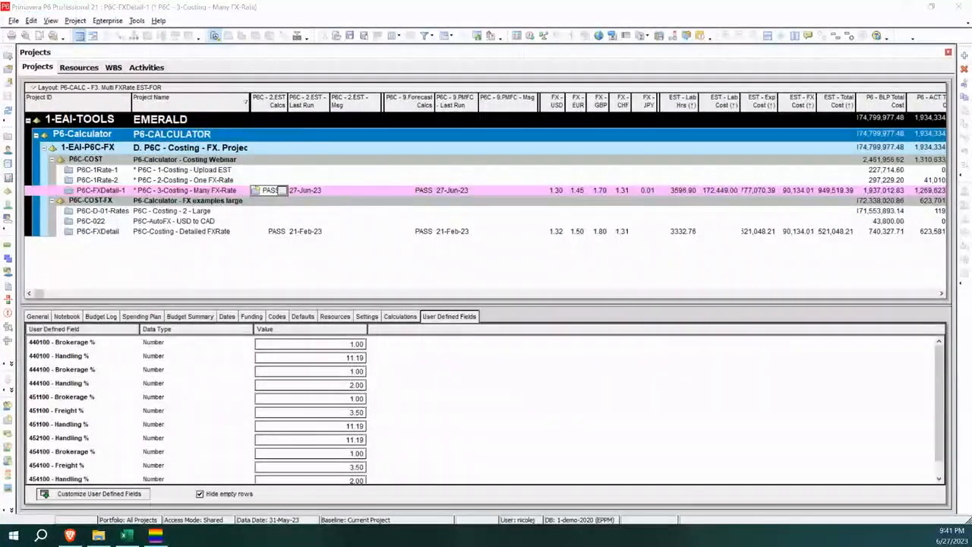
text(GO)
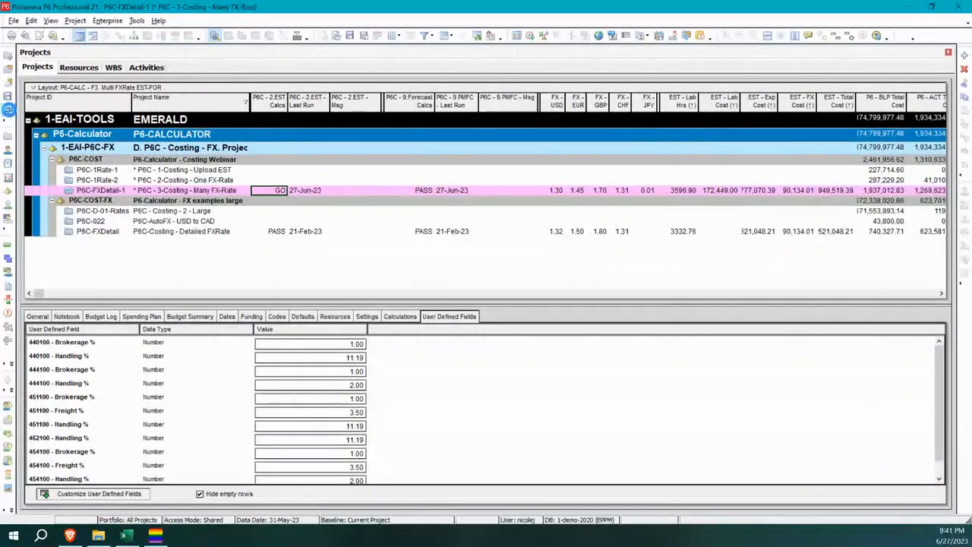
Review the Procurement - UPD (Misc-UPD) and EUR - only expenses in the Activities view and refresh the data
click(155, 71)
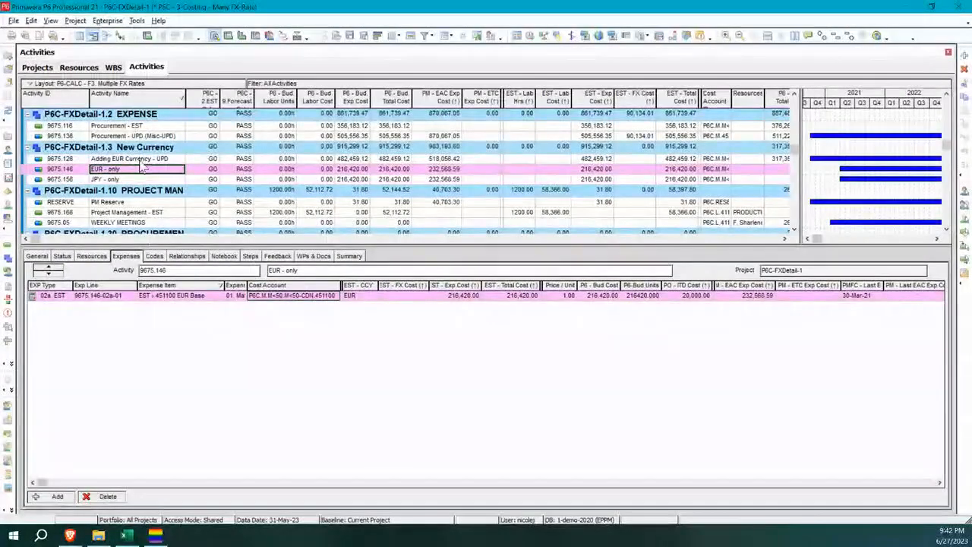
click(133, 135)
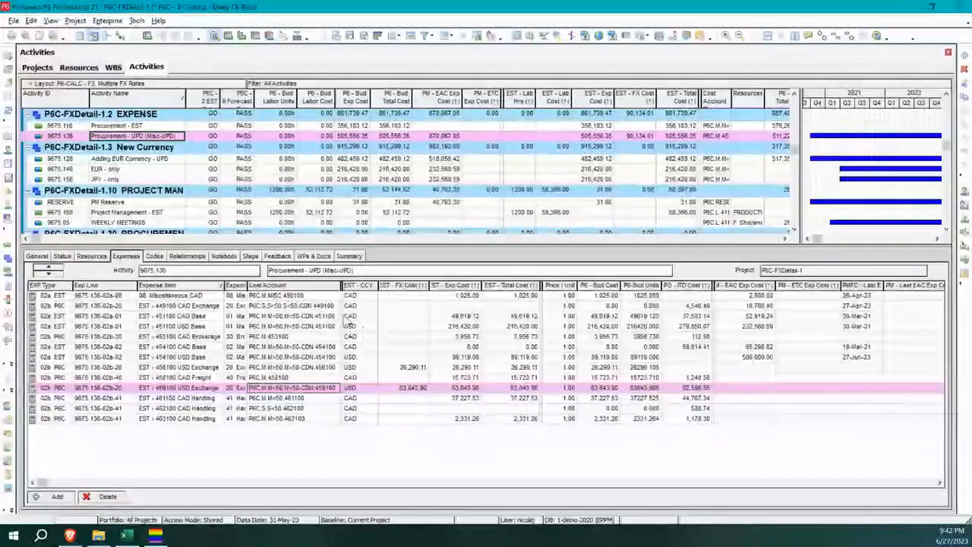
click(102, 168)
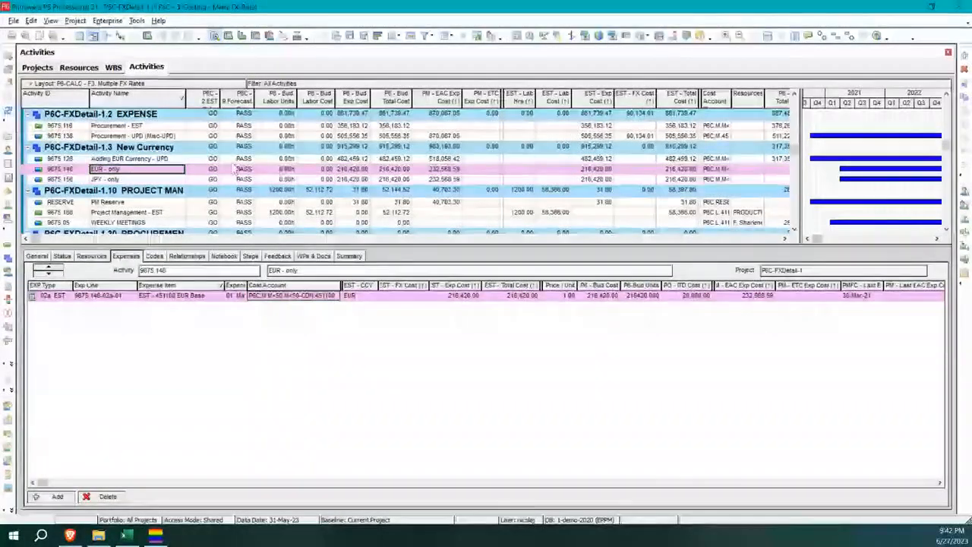
click(11, 115)
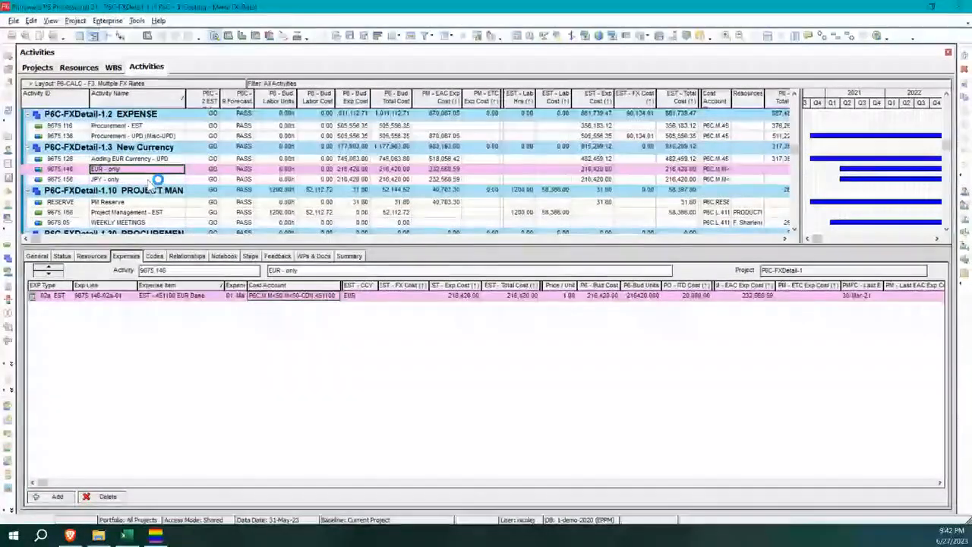
Refresh the data and examine the EUR - only activity's base, exchange, brokerage, freight and handling expense costs
click(10, 114)
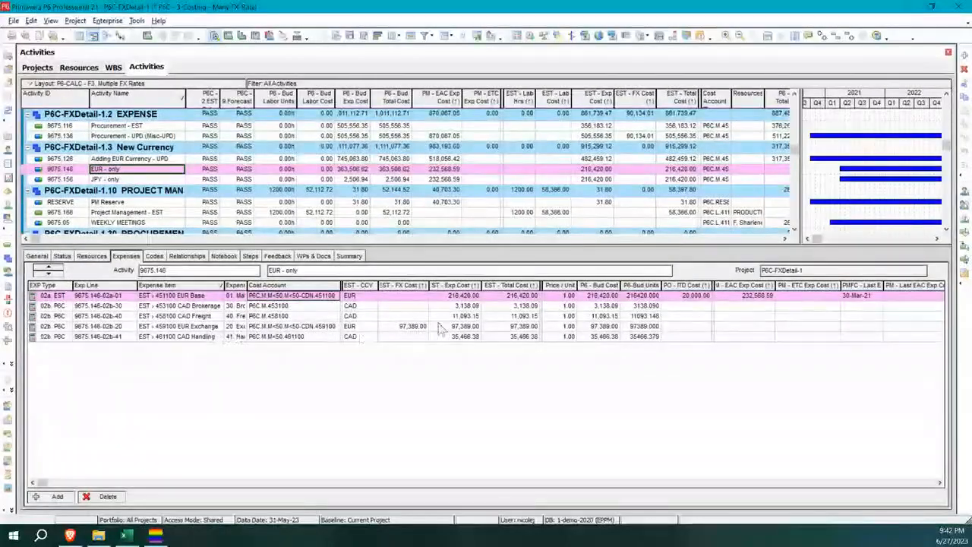
click(454, 296)
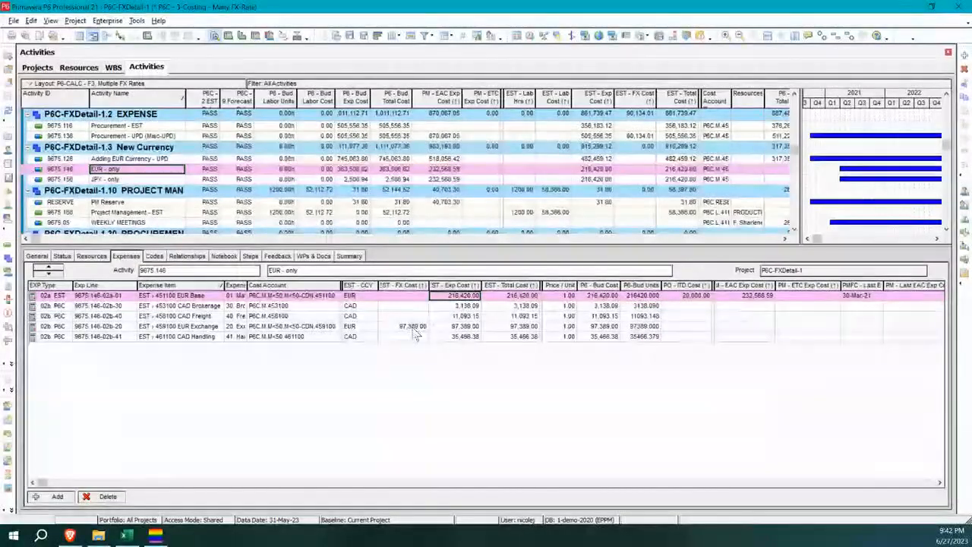
click(408, 328)
click(407, 328)
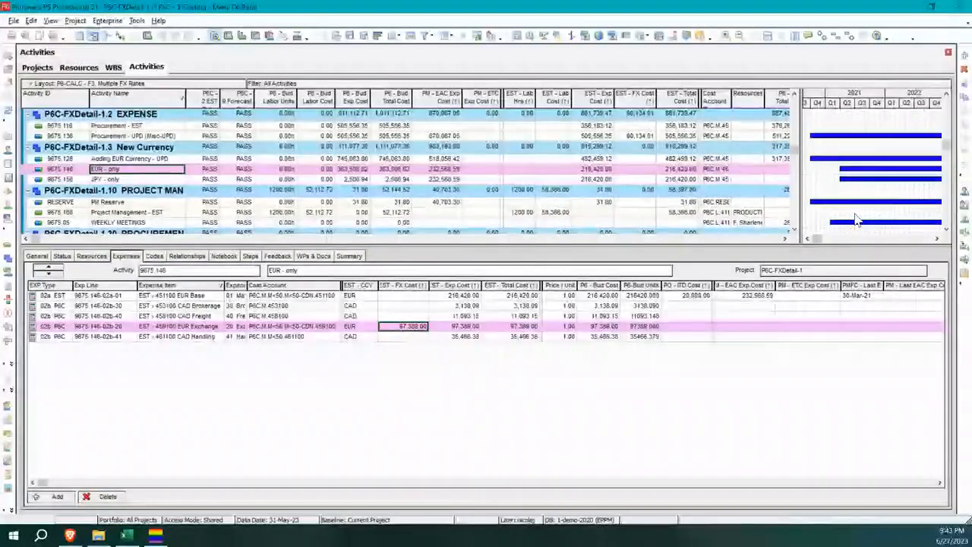
click(458, 306)
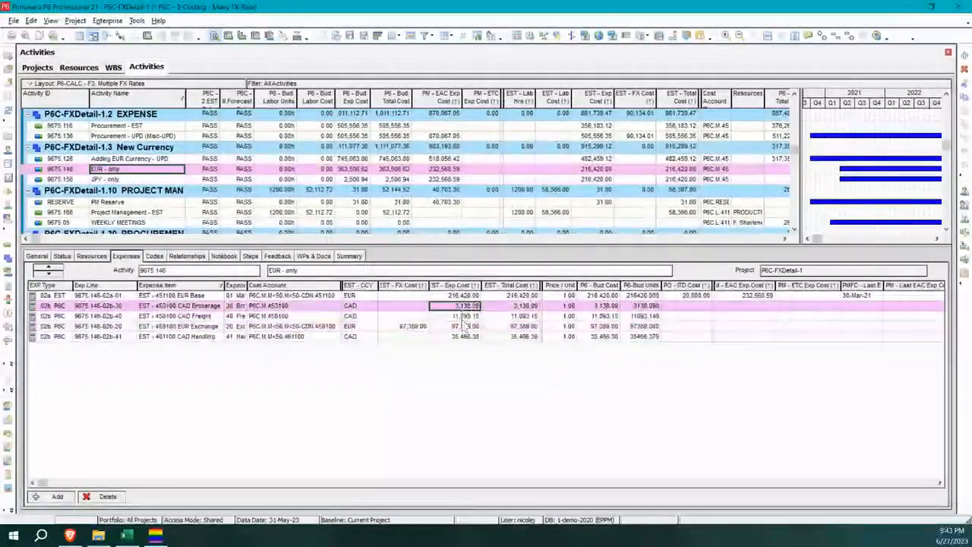
key(Down)
key(Down)
key(Down)
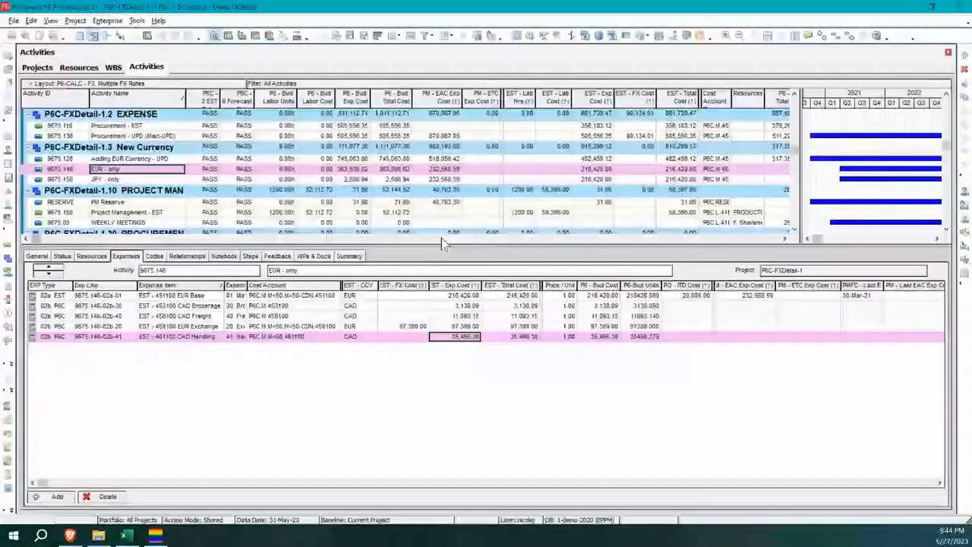
Enlarge the activity table and display the resource assignments of Project Management - EST
drag(438, 243, 434, 289)
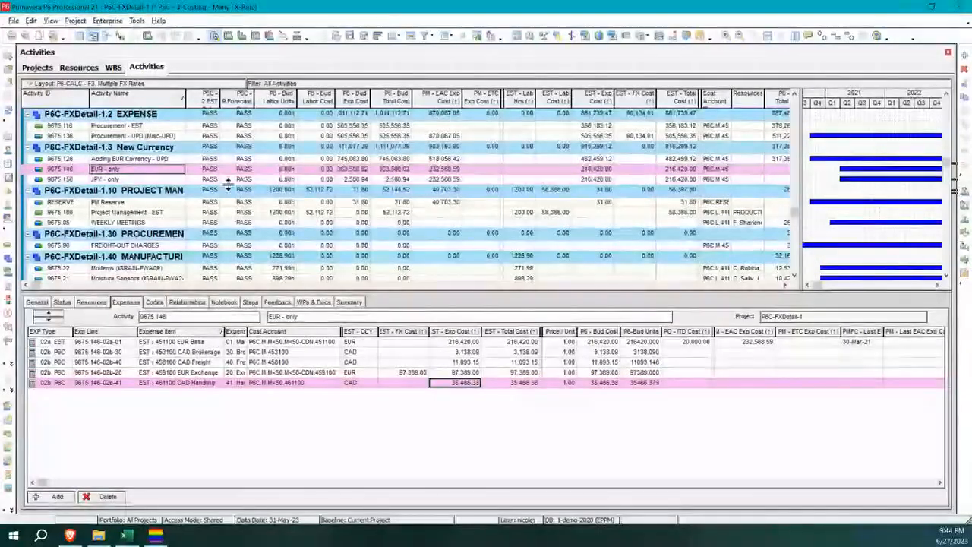
click(139, 128)
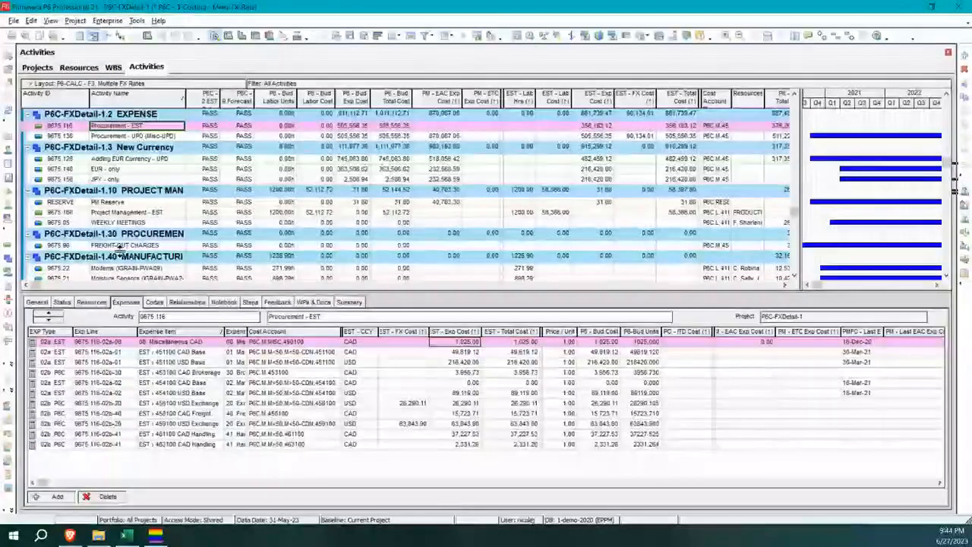
click(93, 301)
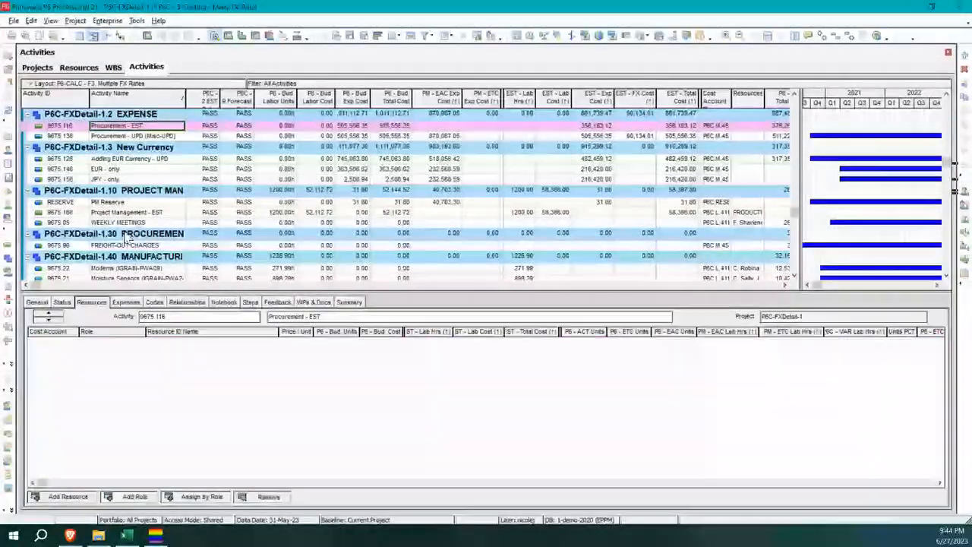
scroll(144, 146, up, 2)
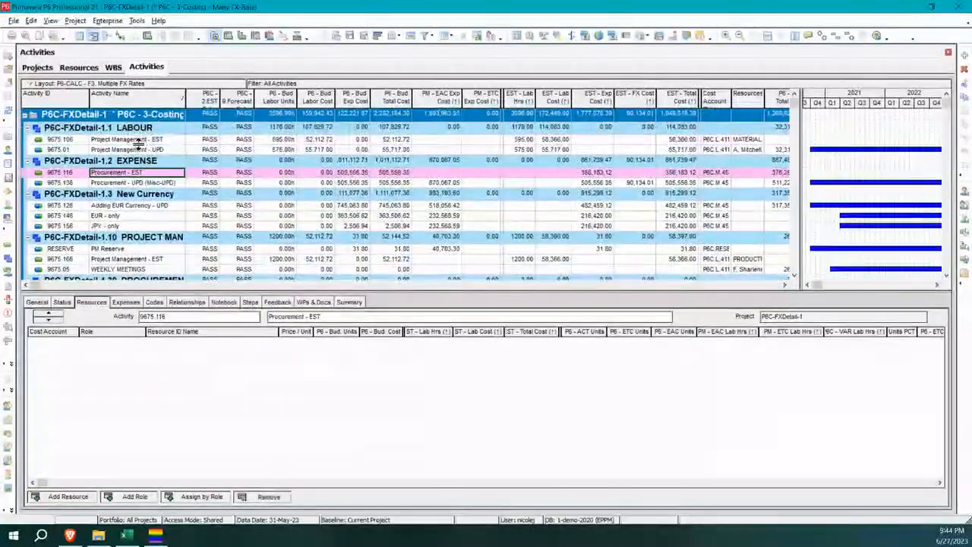
click(139, 140)
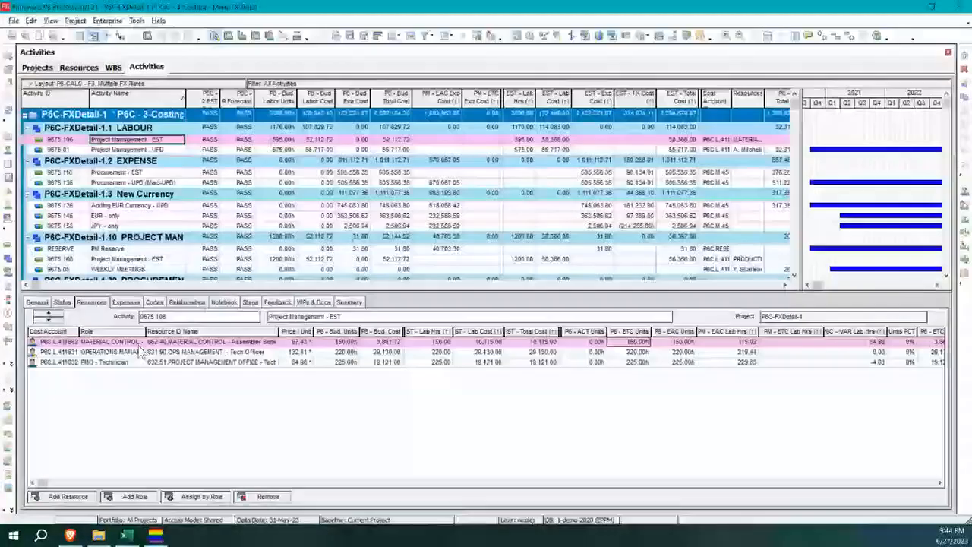
Review the budgeted units of the material control, operations management and PMO assignments on Project Management - EST
click(137, 363)
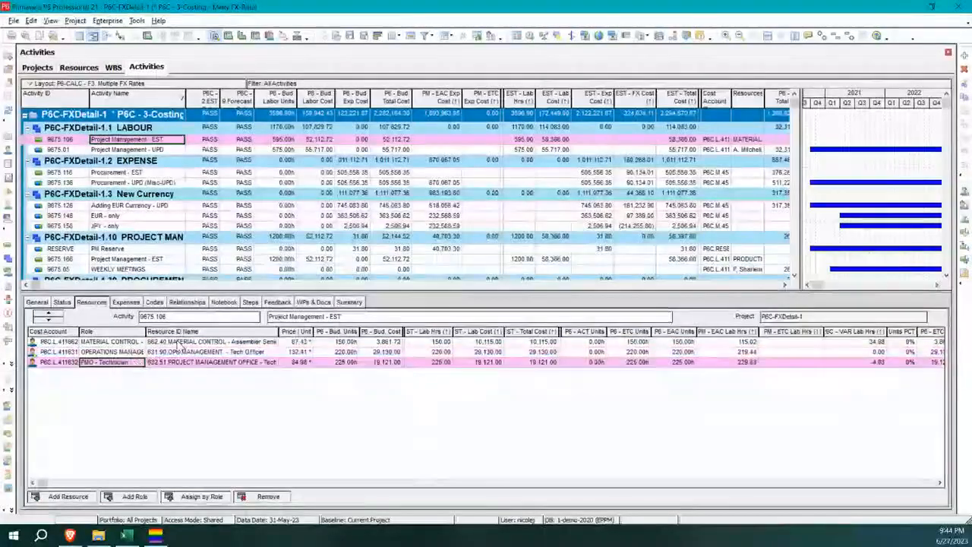
click(337, 343)
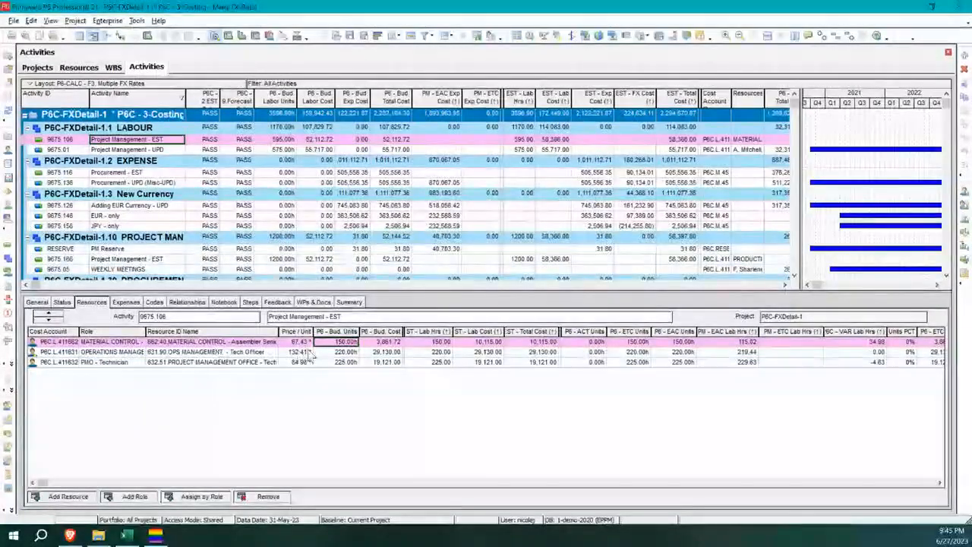
key(Down)
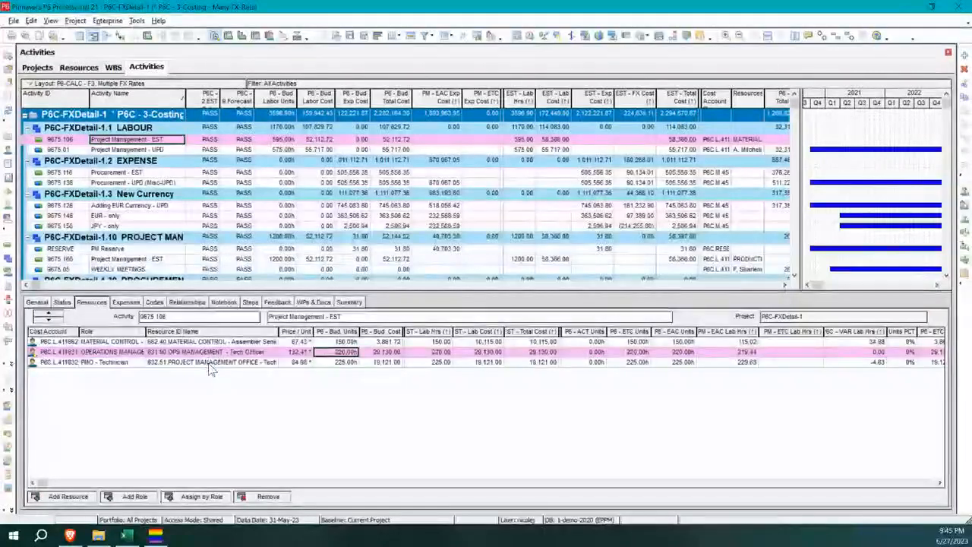
key(Down)
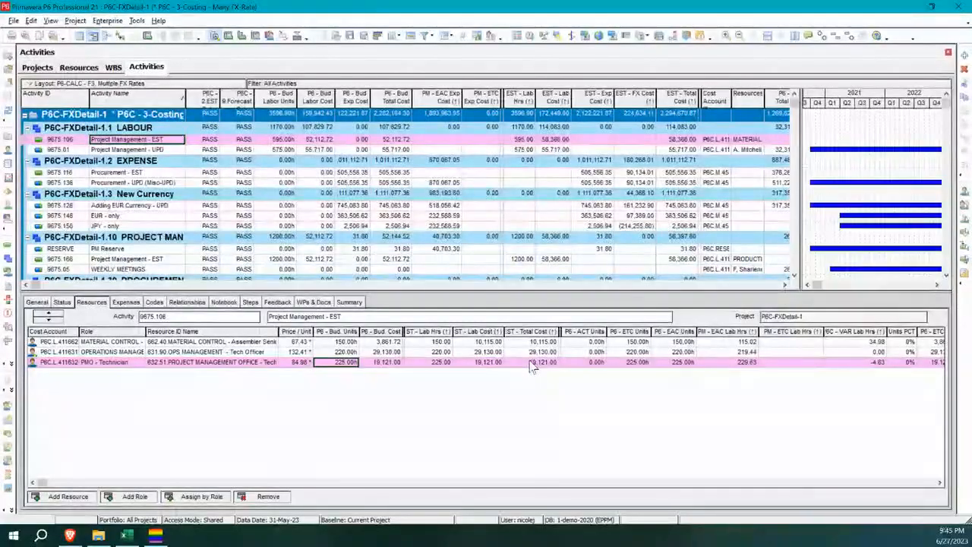
Display the resource assignments of Project Management - UPD and sort them by EST - Lab Hrs
click(171, 149)
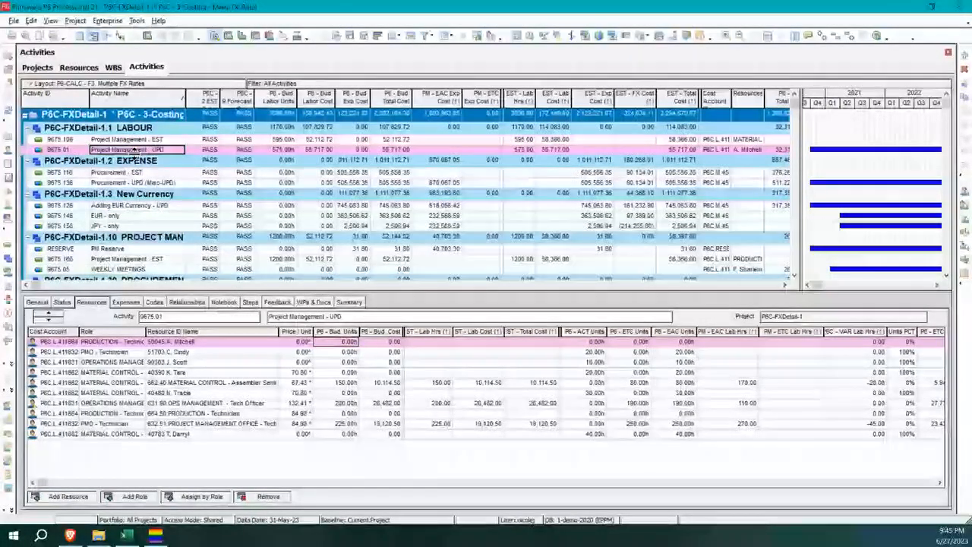
click(200, 382)
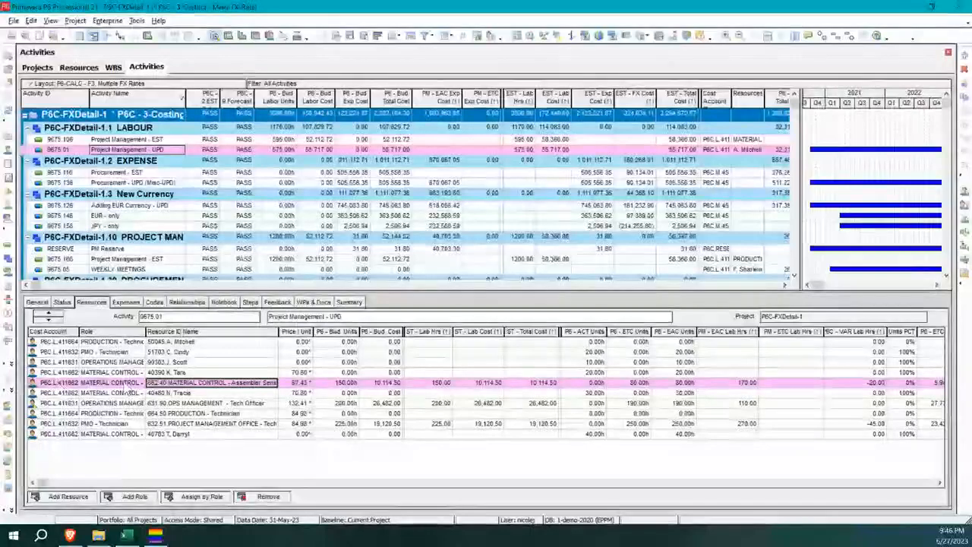
click(429, 382)
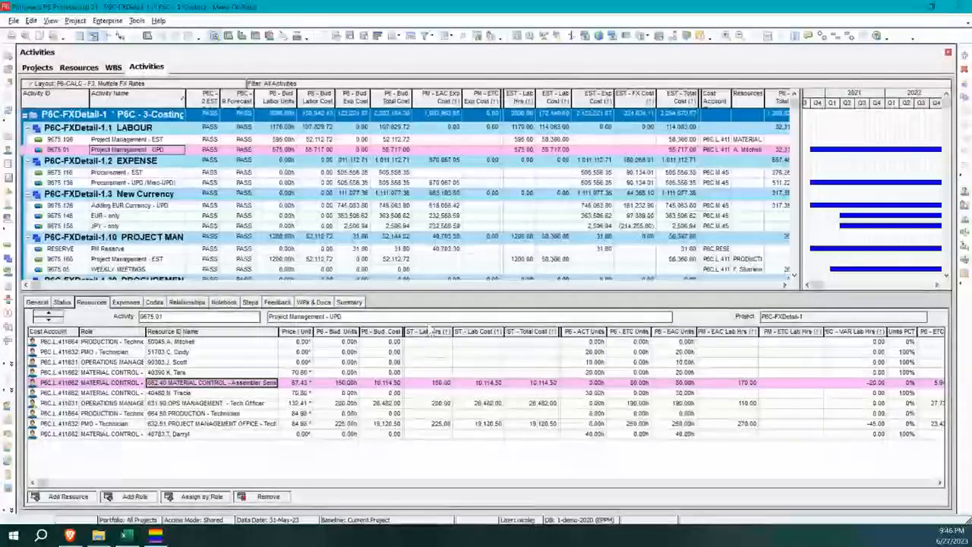
click(433, 333)
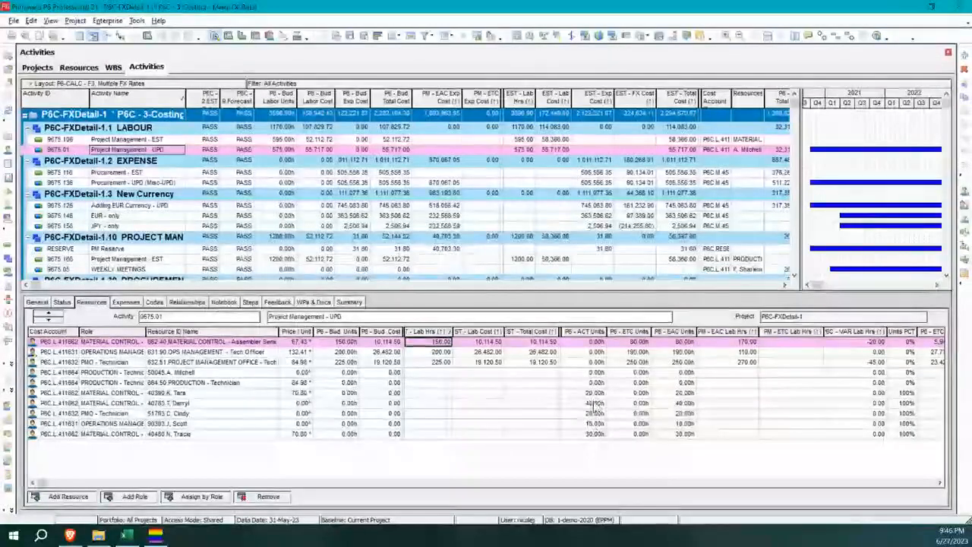
Check the P6 - ACT Units of the named individual resources assigned to Project Management - UPD
click(596, 393)
click(596, 403)
click(597, 413)
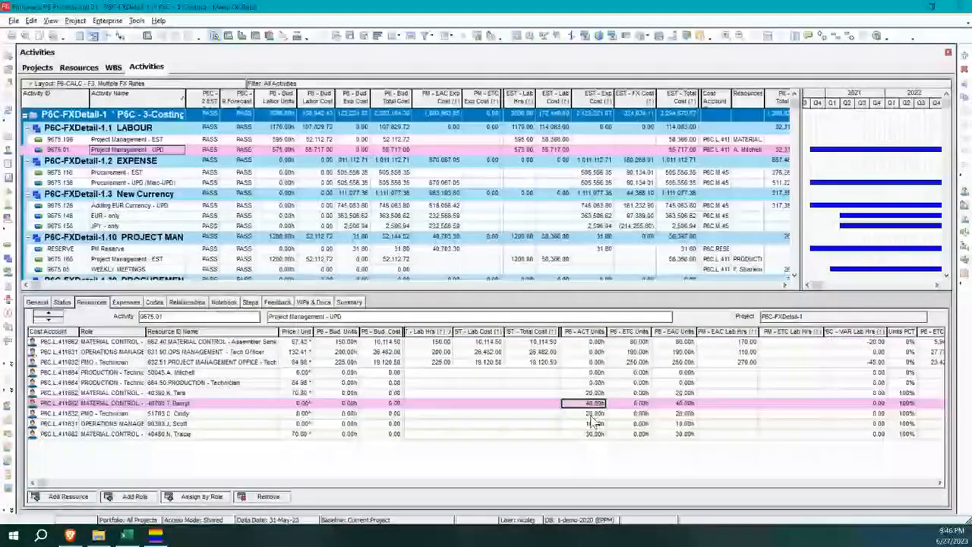
click(596, 423)
click(596, 434)
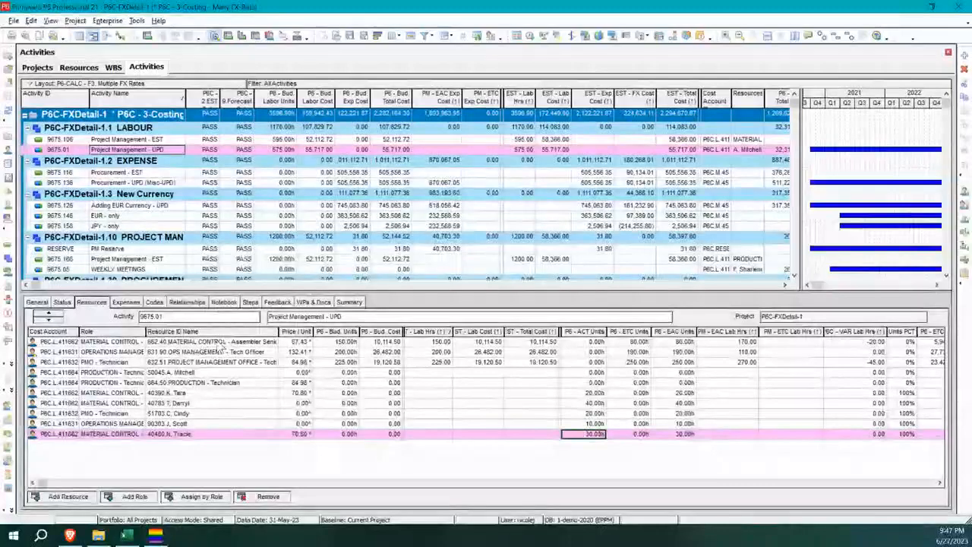
Sort the assignments by role and compare the 662.40 Material Control resource's estimated, actual, EAC, ETC and variance labour hours
click(114, 331)
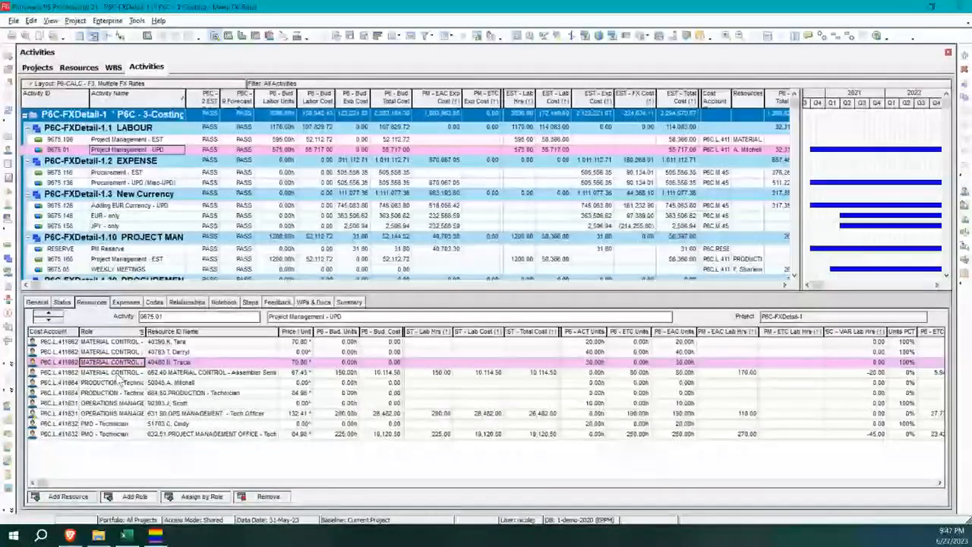
click(364, 373)
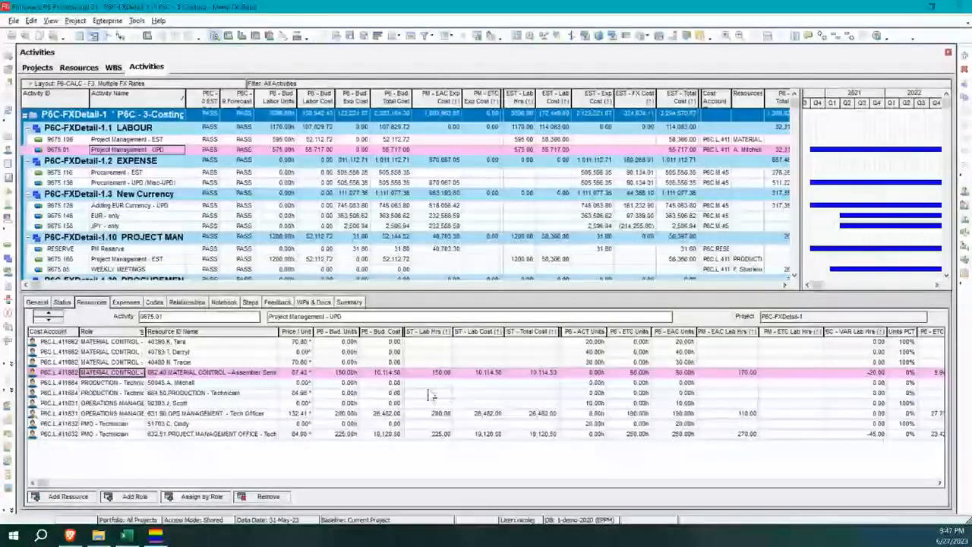
click(731, 373)
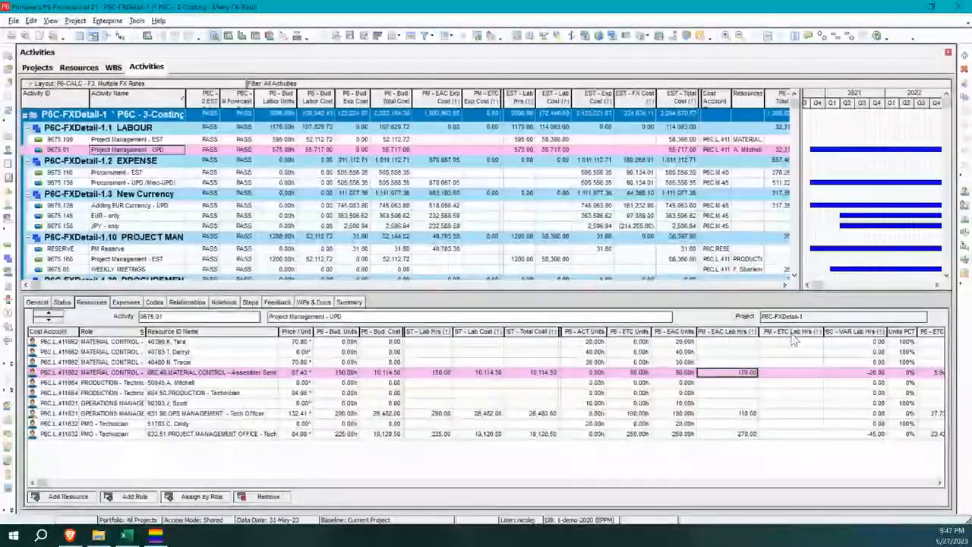
click(788, 374)
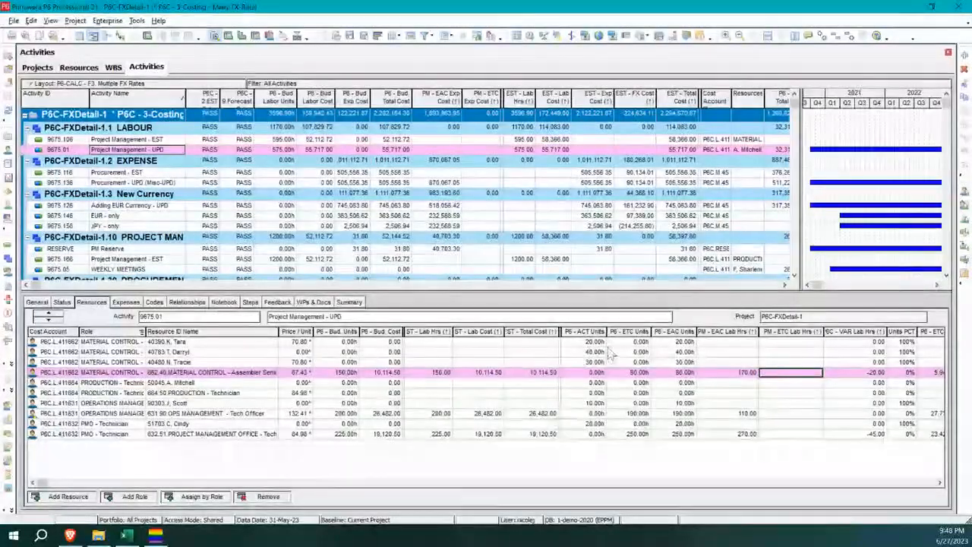
click(596, 373)
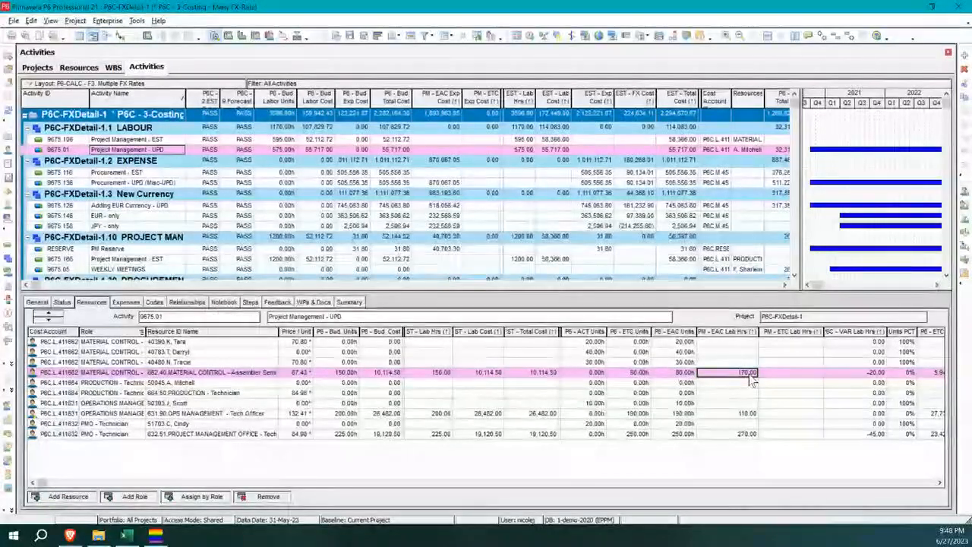
click(864, 373)
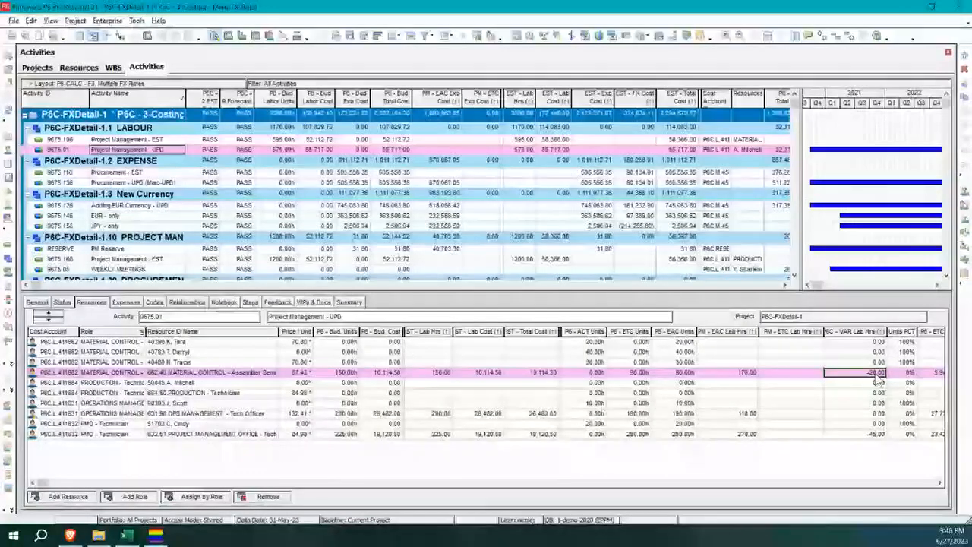
click(442, 374)
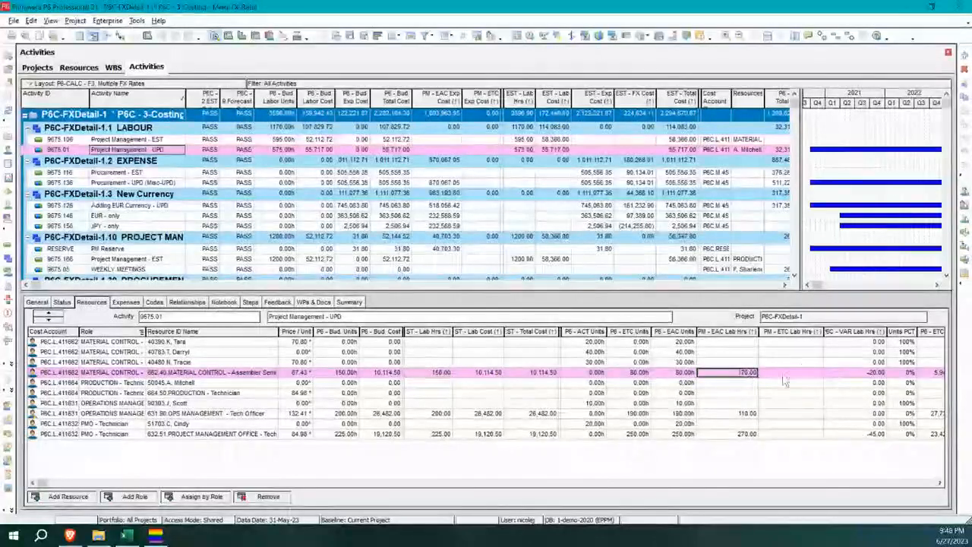
click(862, 372)
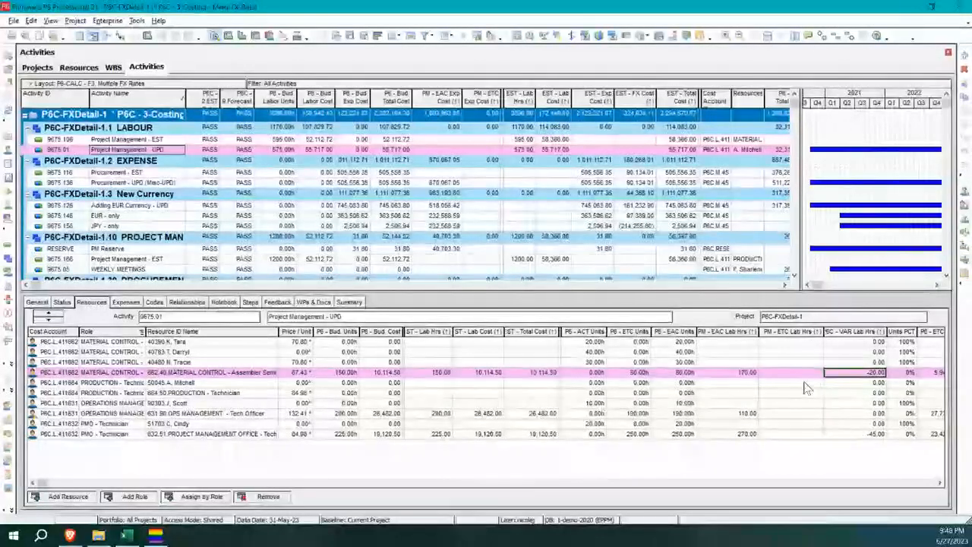
Examine the unit prices, ETC cost, labour variance indicators and PM - Offset values of Project Management - UPD's resource assignments
click(938, 483)
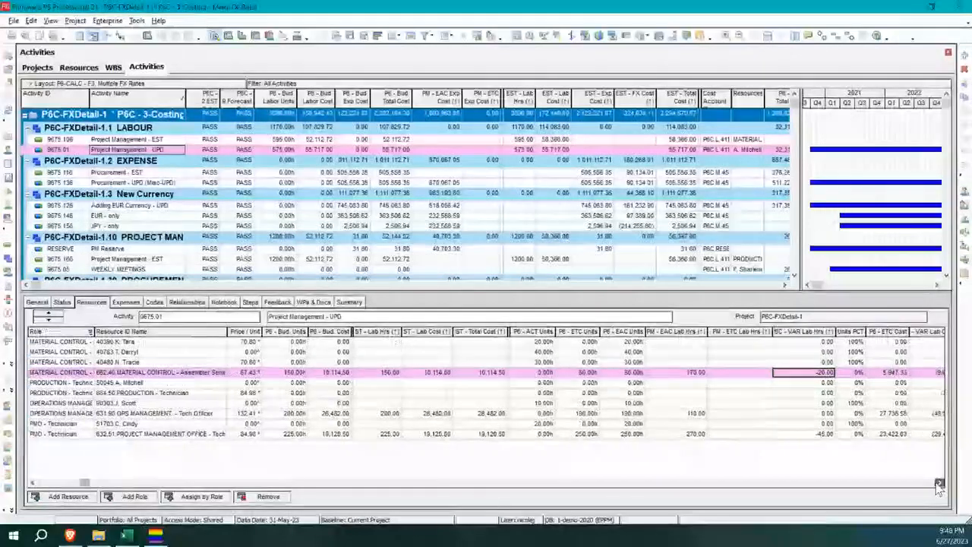
click(939, 484)
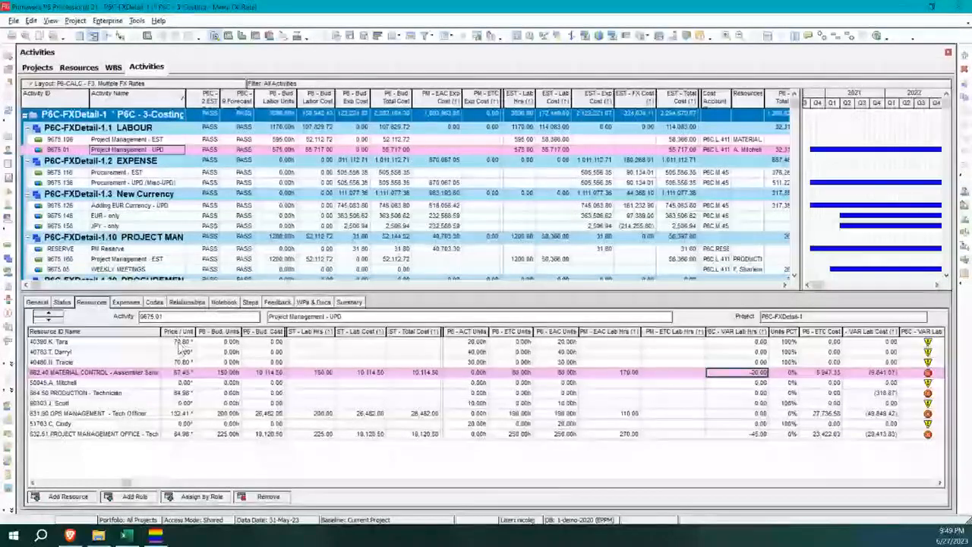
click(178, 342)
click(183, 362)
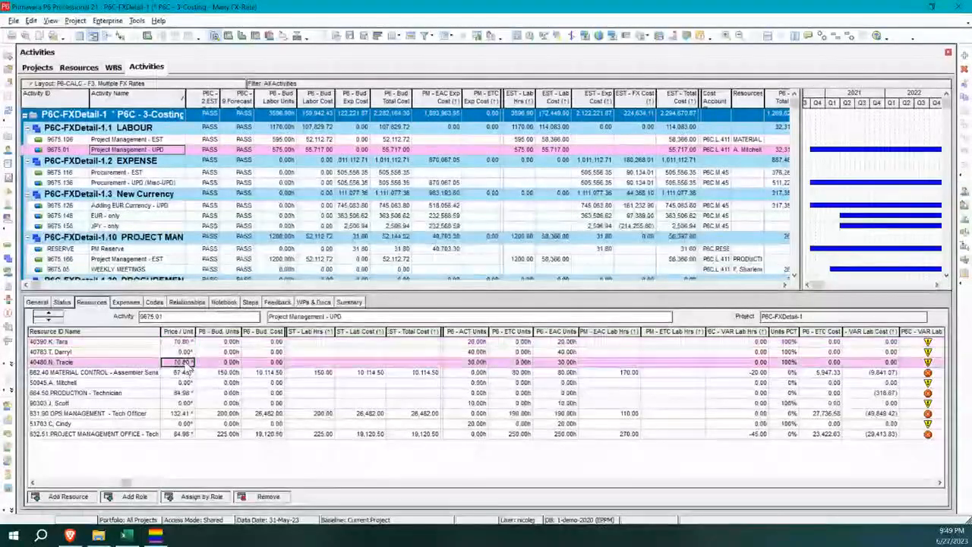
click(182, 353)
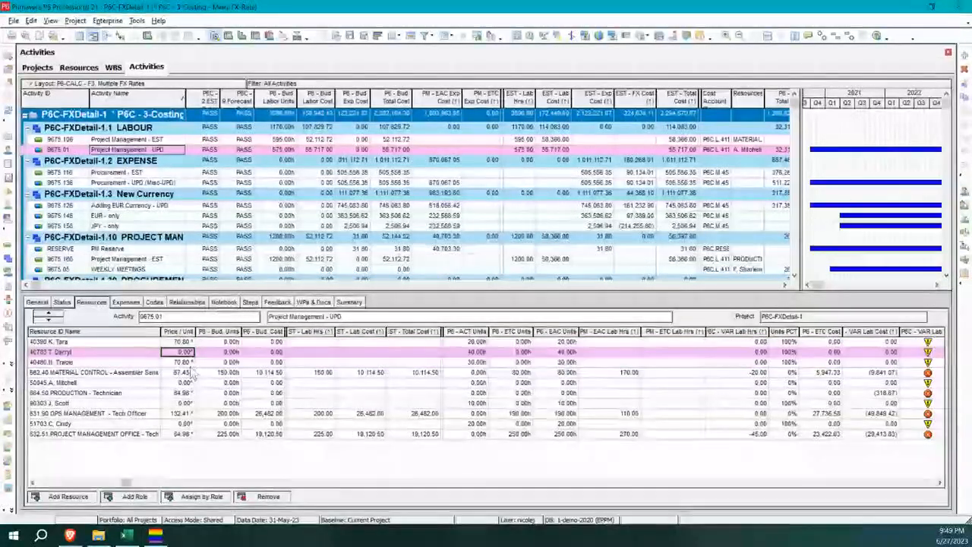
click(33, 482)
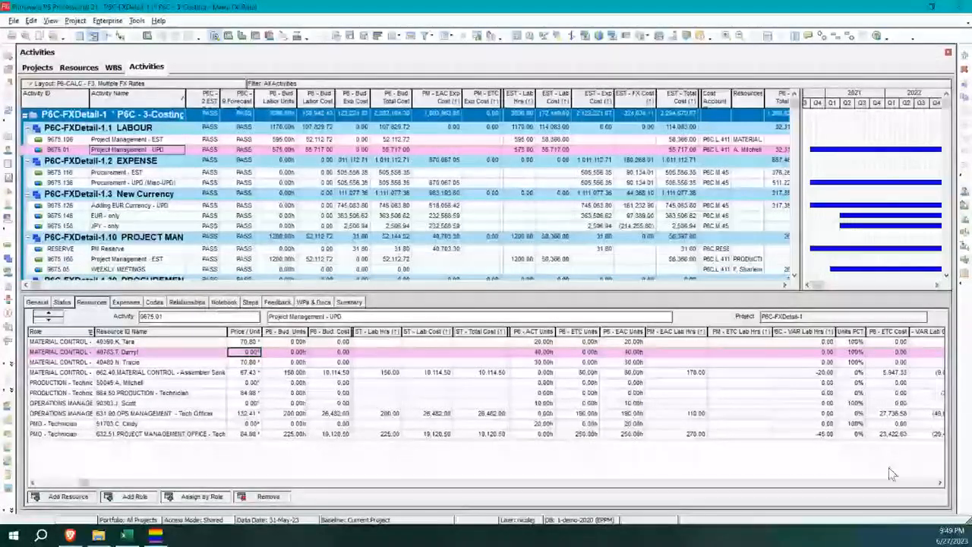
scroll(938, 483, right, 5)
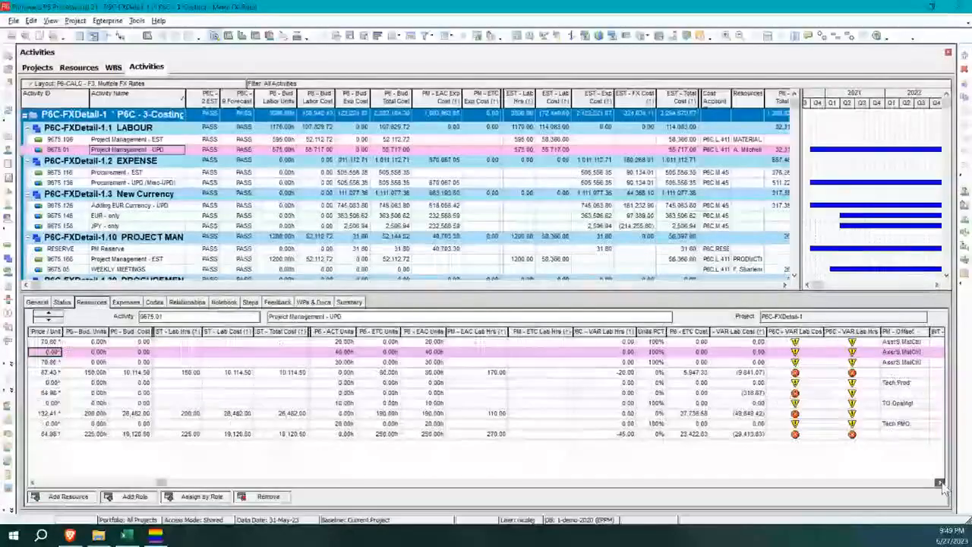
click(940, 483)
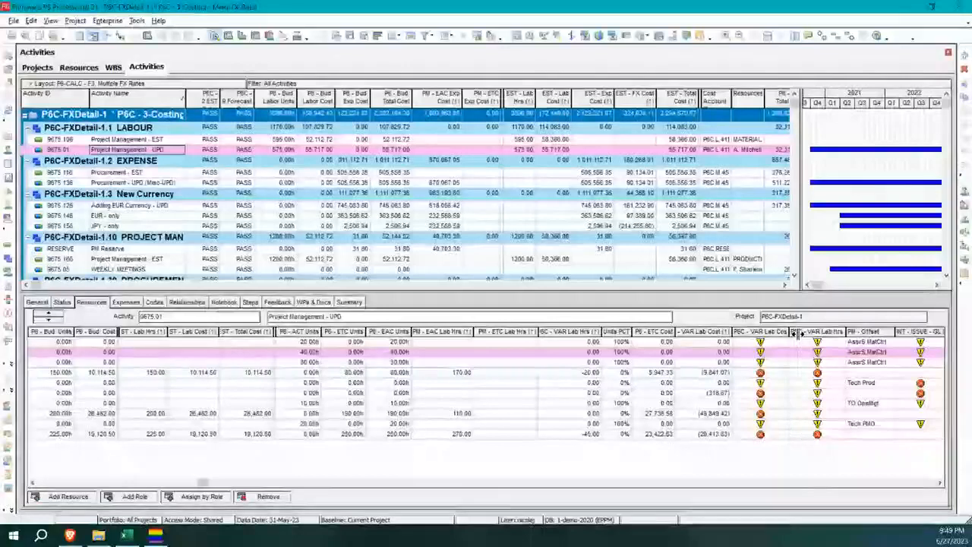
Widen the P6C - VAR Lab Cost Ind column and check the labour cost and hours variance indicators of the 662.40 Material Control assignment
drag(794, 332, 802, 332)
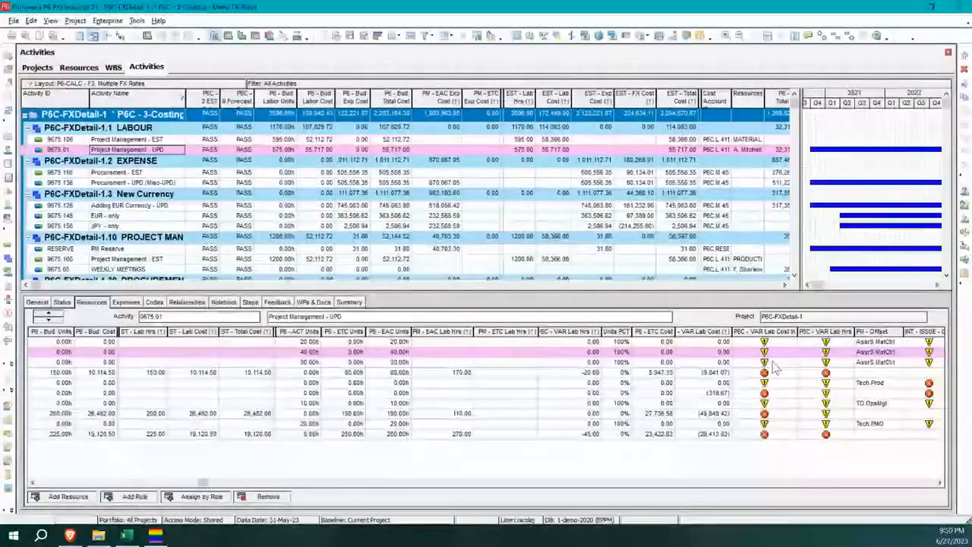
click(766, 342)
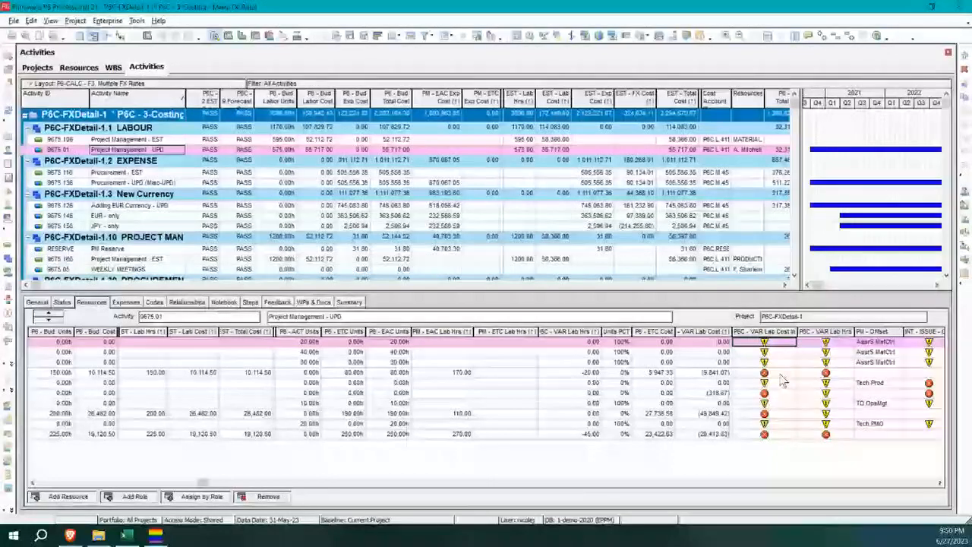
click(785, 373)
click(821, 372)
click(806, 375)
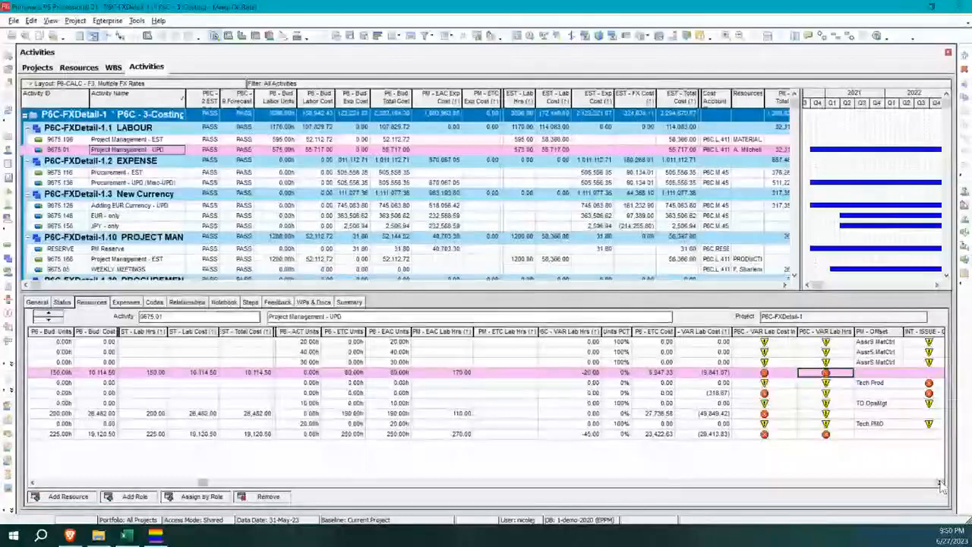
click(34, 483)
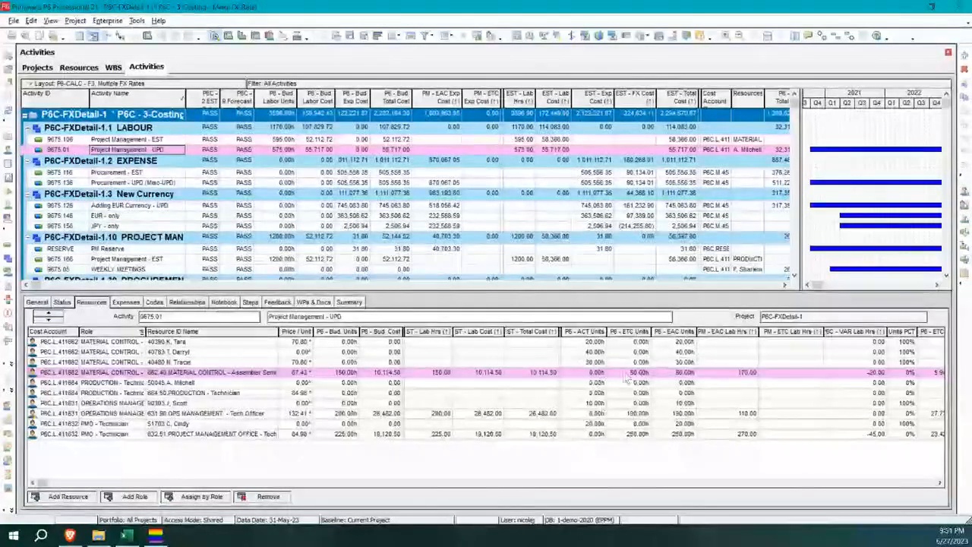
right_click(652, 376)
click(668, 381)
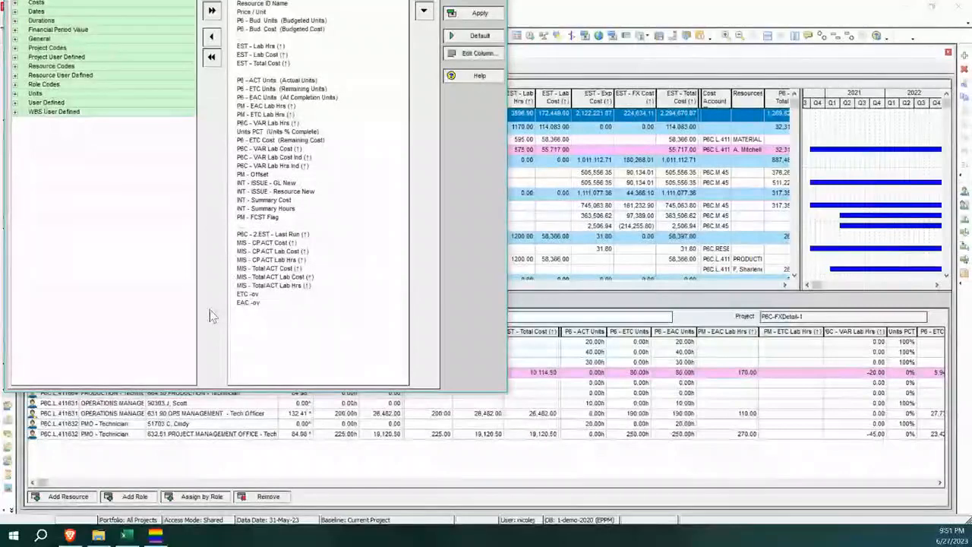
click(481, 14)
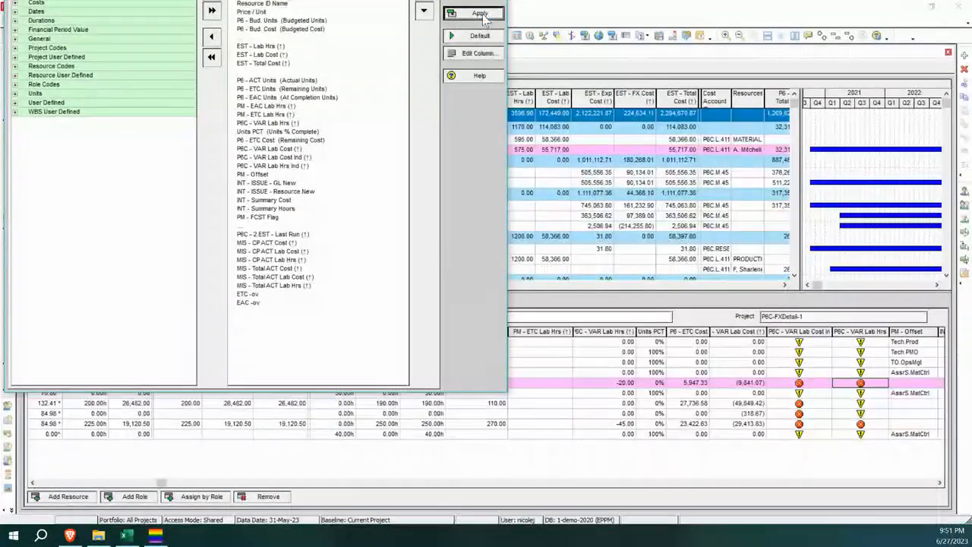
drag(262, 4, 354, 63)
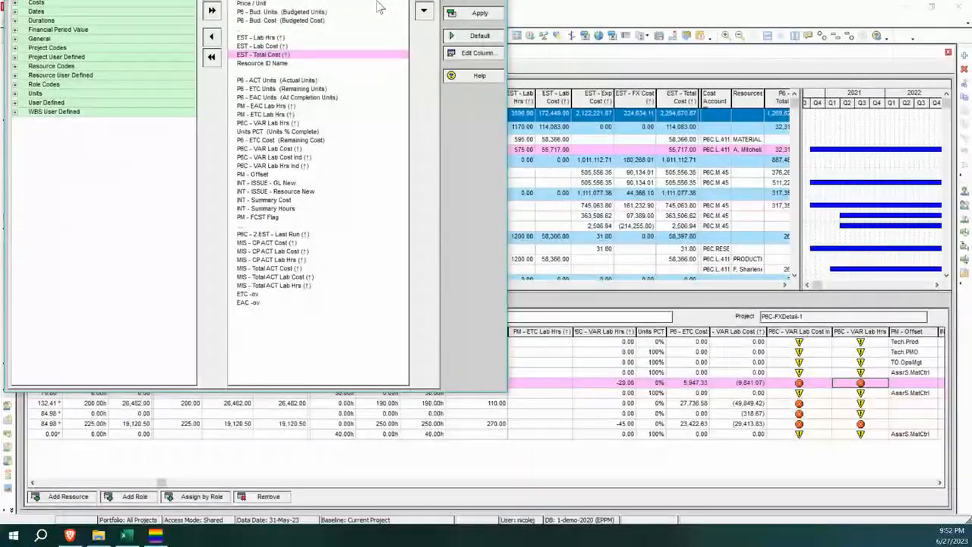
drag(394, 4, 394, 21)
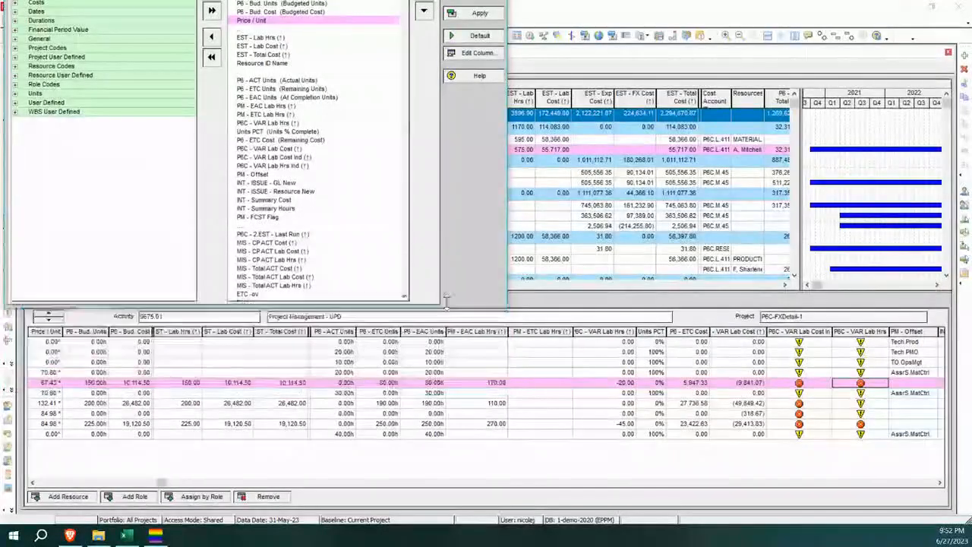
drag(408, 15, 686, 234)
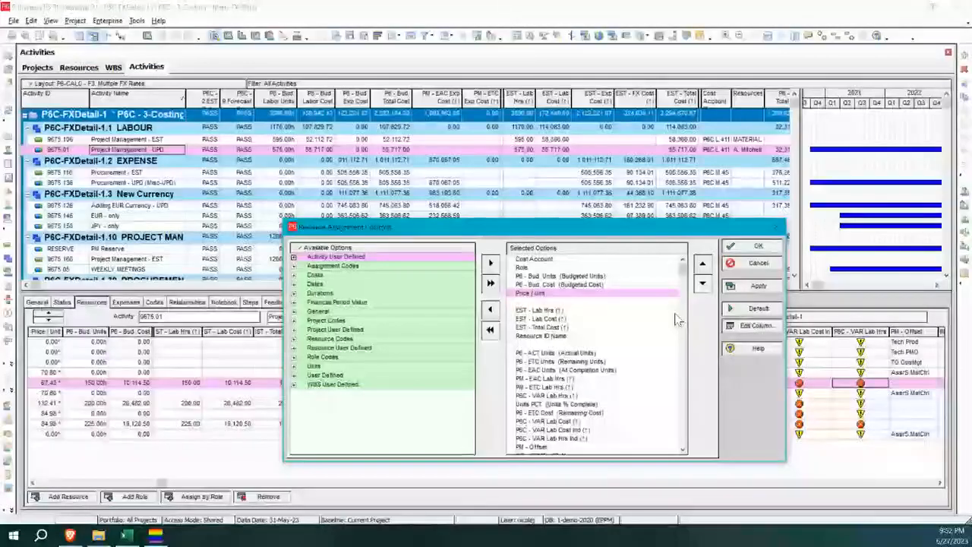
click(594, 268)
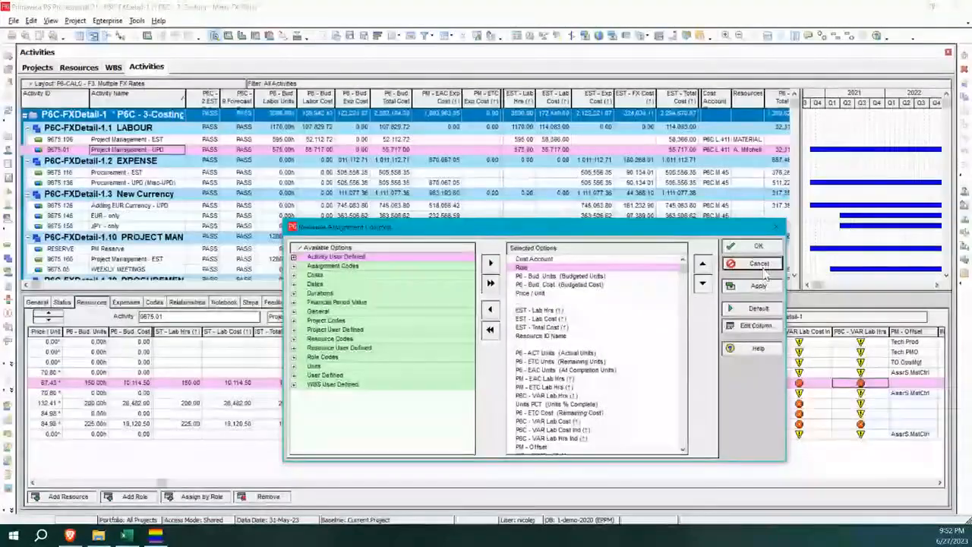
click(752, 246)
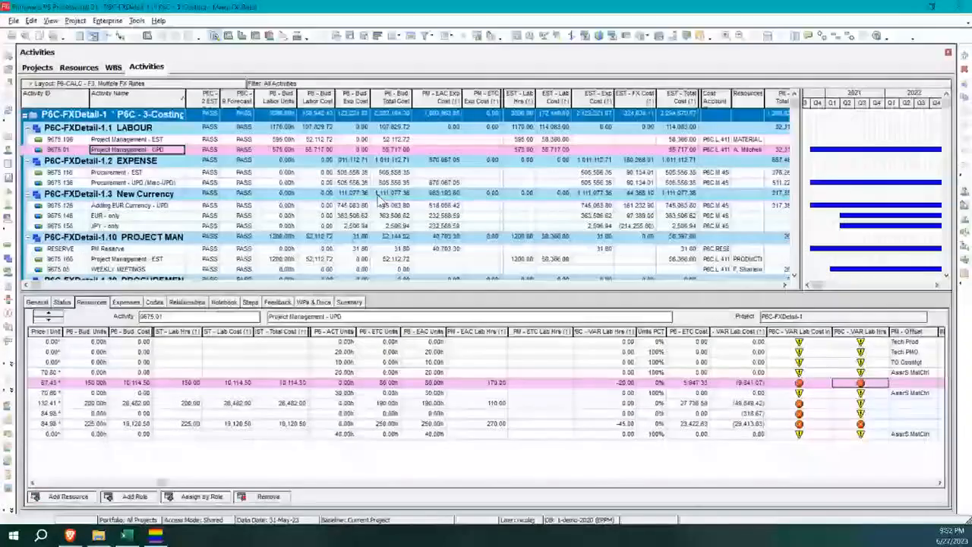
Copy the title of the PM - ETC Lab Hrs (↑) column from the resource assignments of Project Management - EST
right_click(442, 206)
click(420, 370)
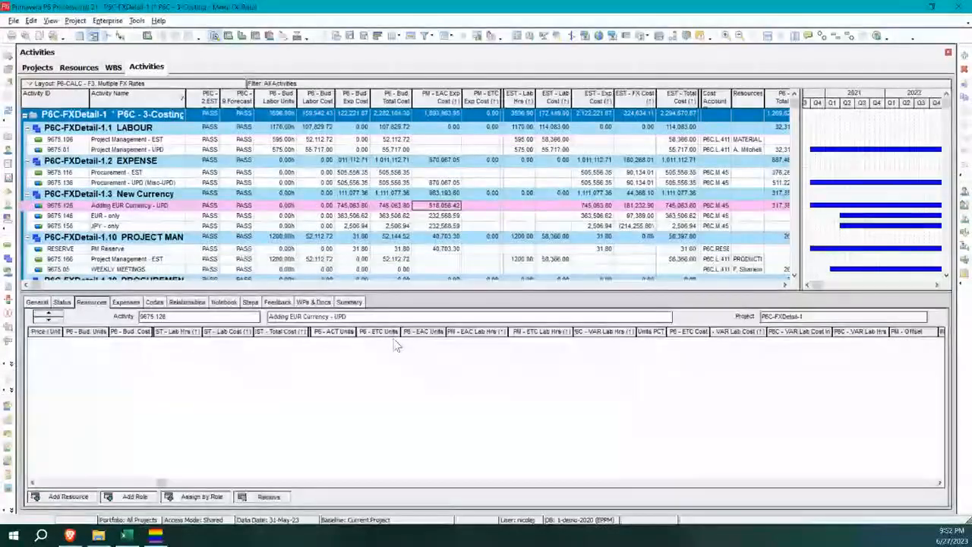
click(139, 141)
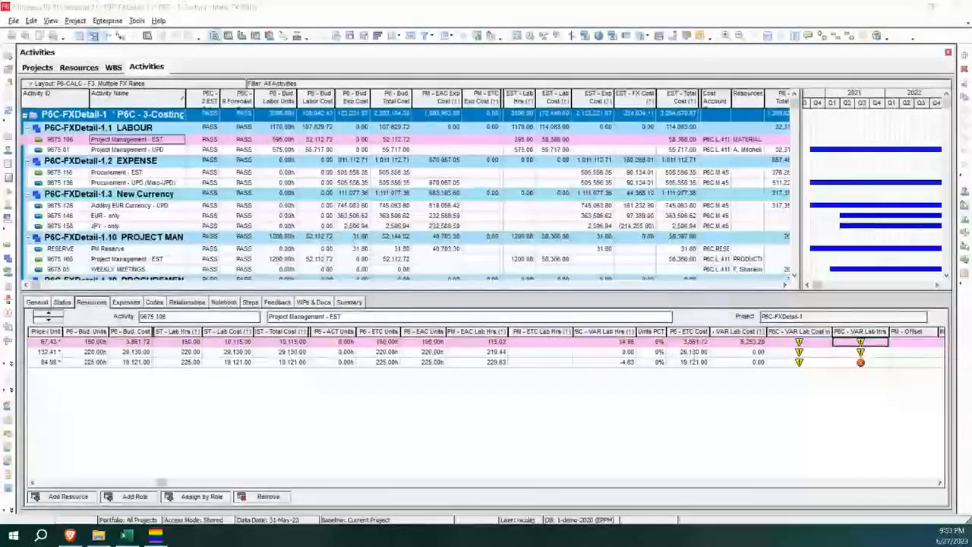
double_click(861, 332)
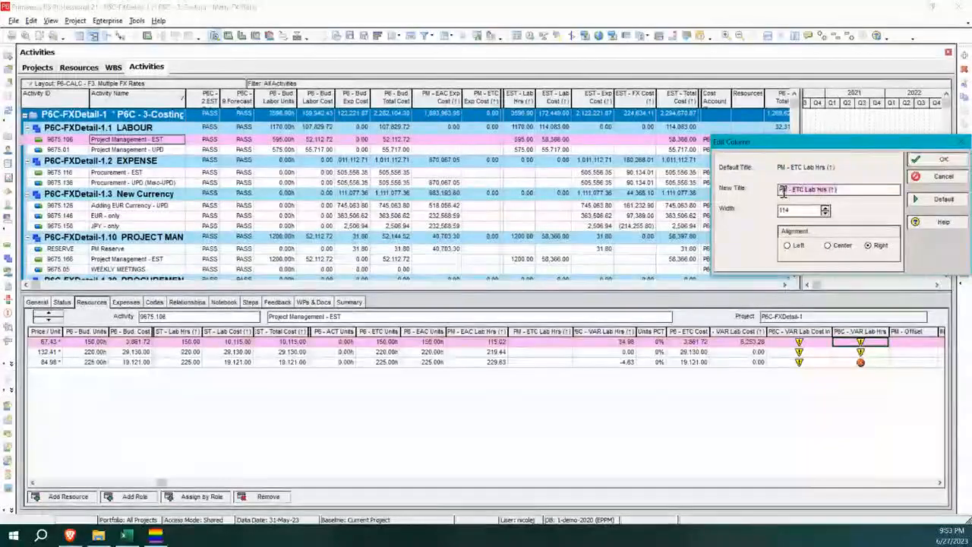
drag(784, 190, 778, 193)
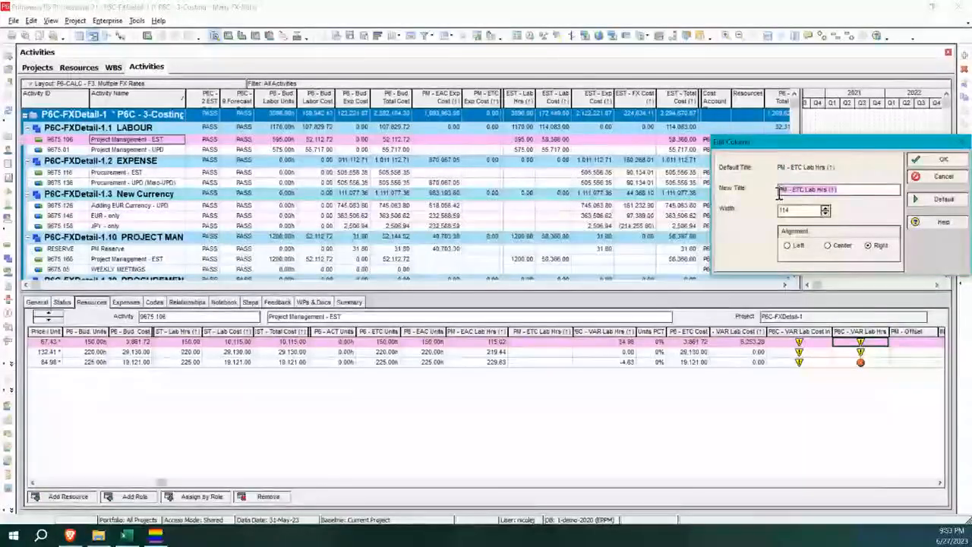
click(935, 160)
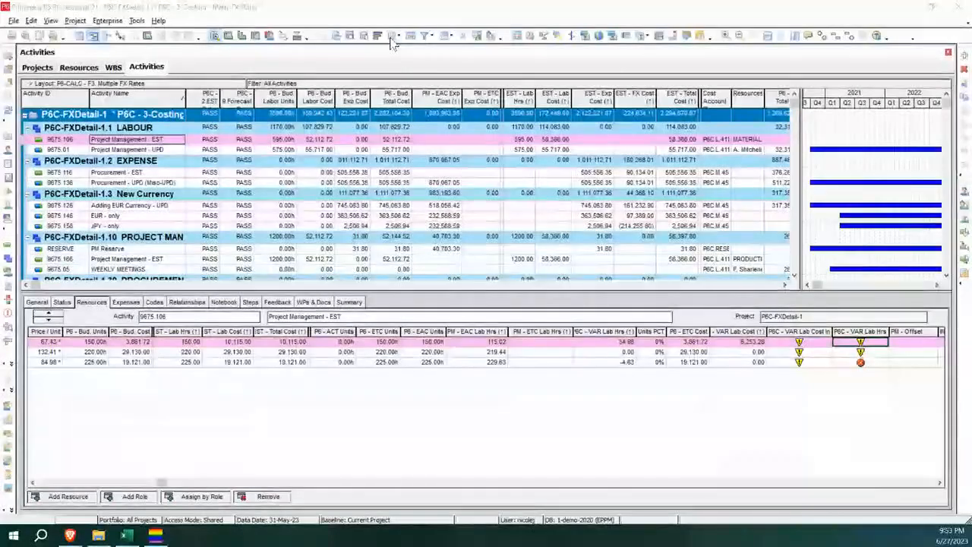
Search the available user-defined activity columns for PM - ETC Lab Hrs (↑) and leave the column selection unchanged
click(774, 12)
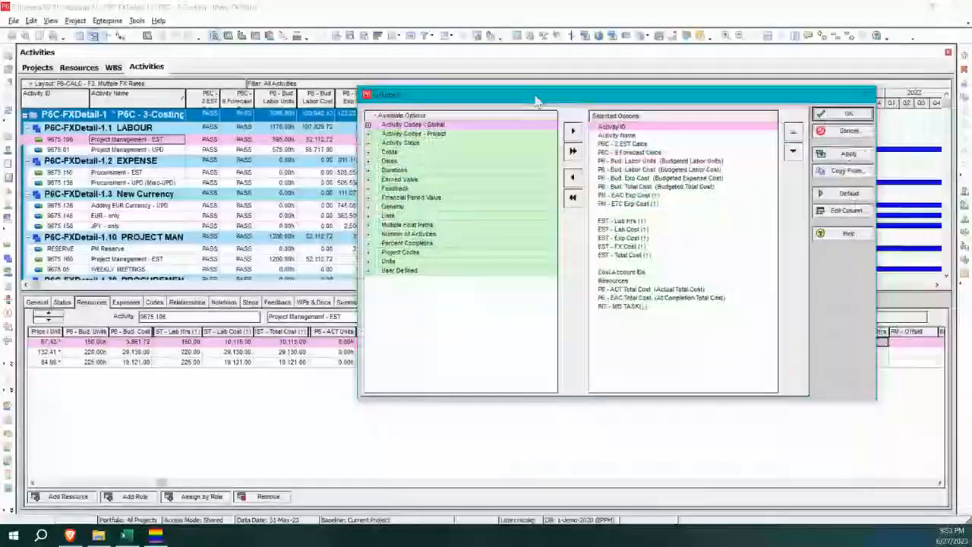
click(346, 272)
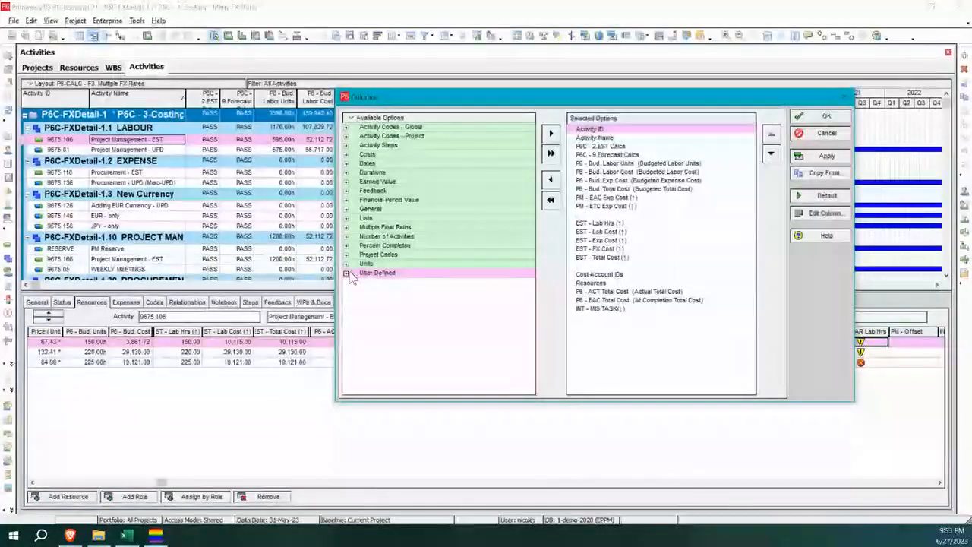
key(ctrl+f)
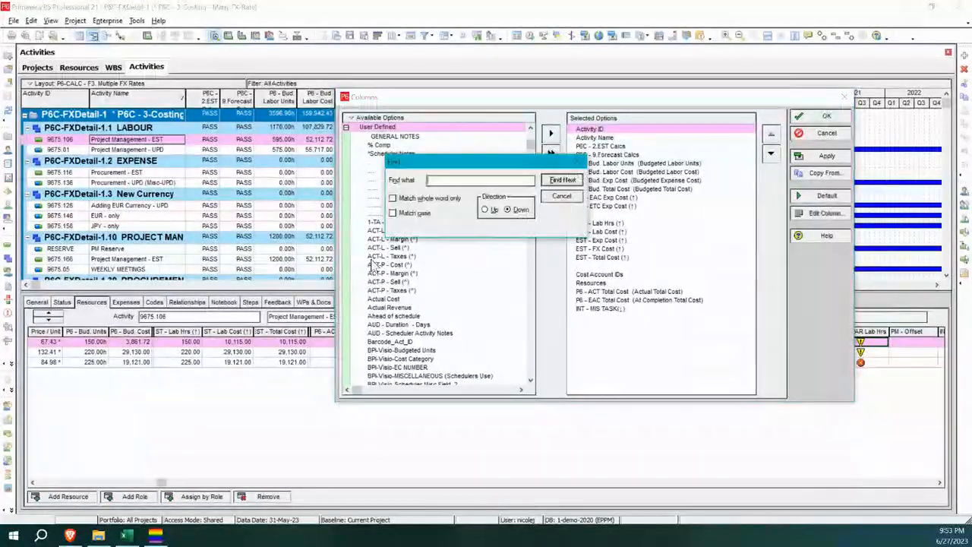
key(Return)
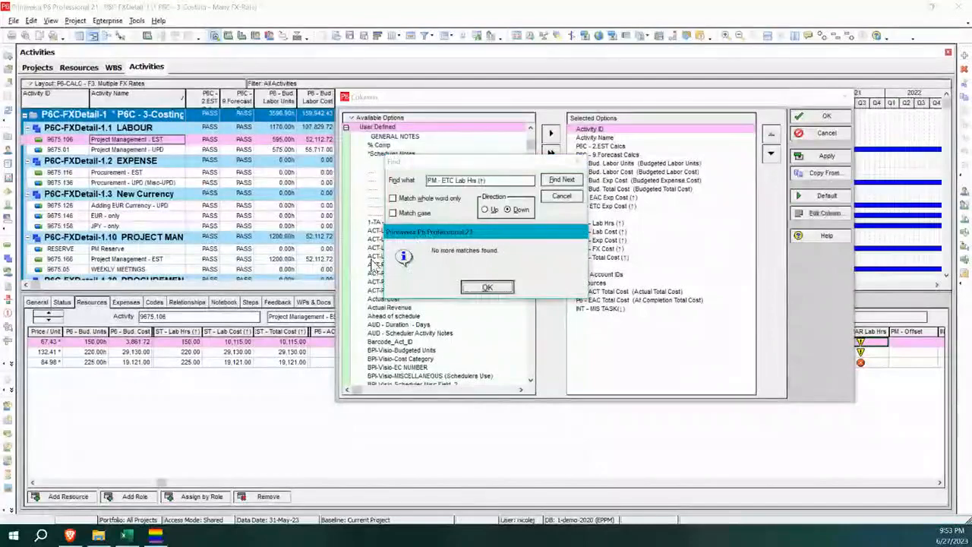
key(Return)
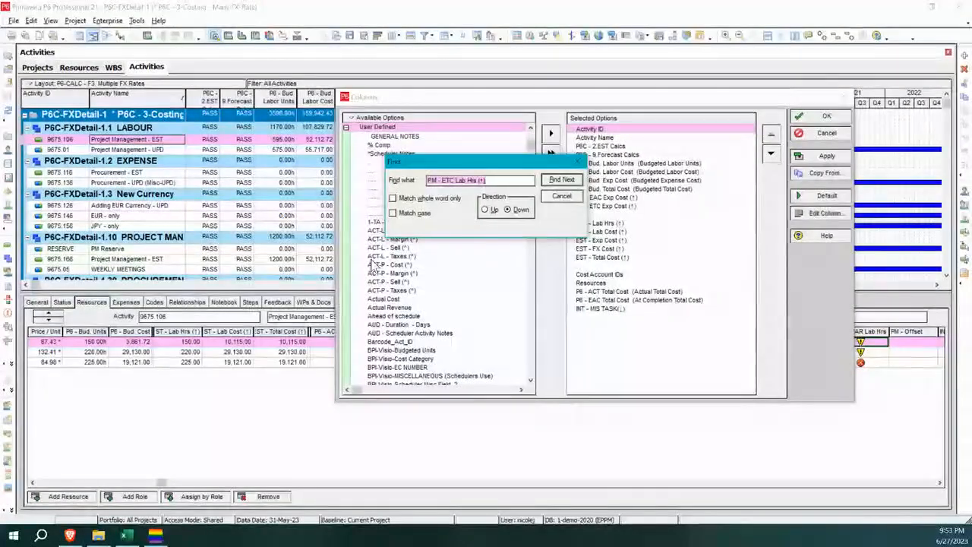
click(562, 196)
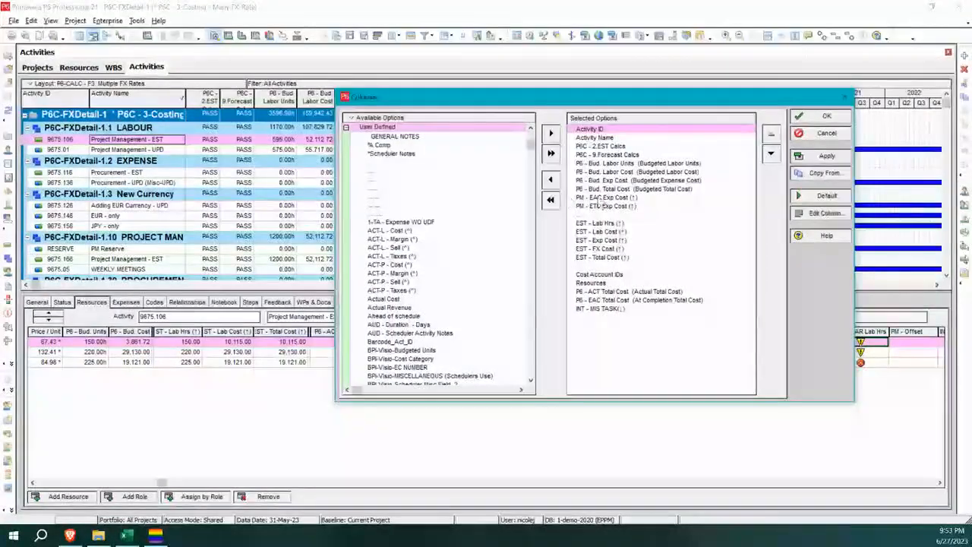
click(826, 134)
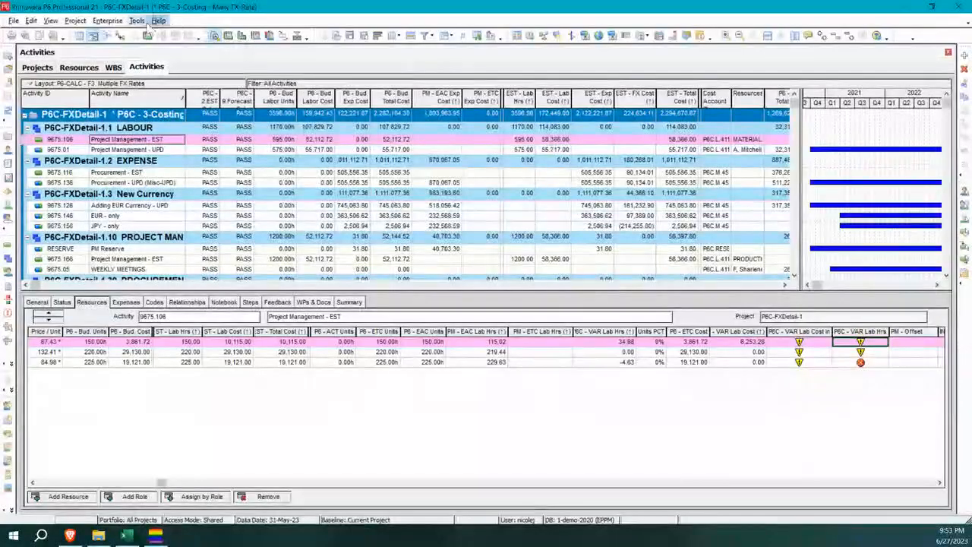
Open the enterprise user-defined fields, and search the activity columns once more for PM - ETC Lab Hrs (↑)
click(107, 21)
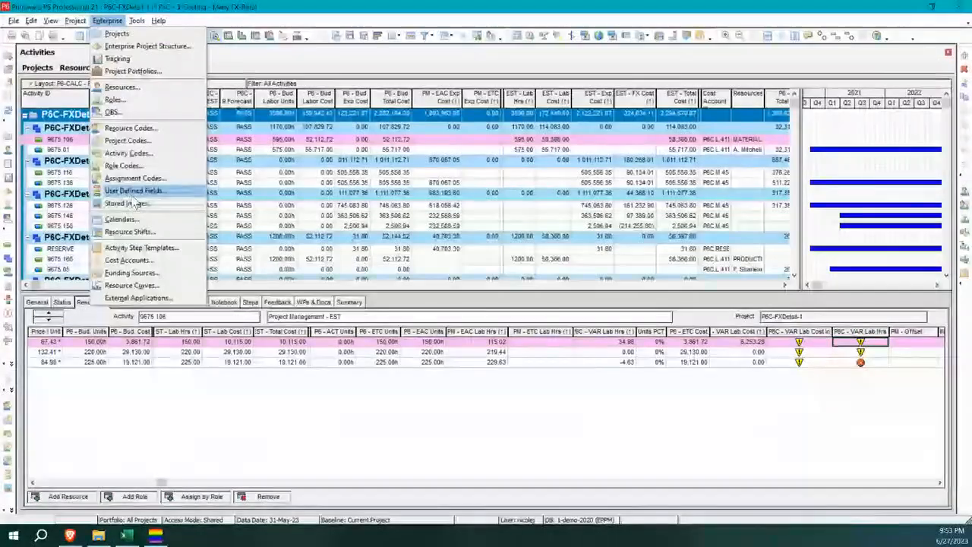
click(134, 192)
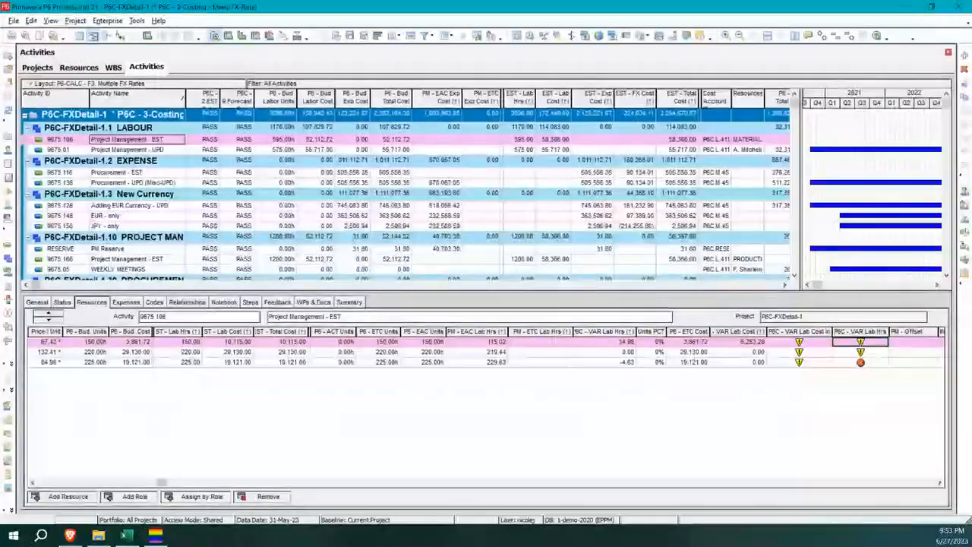
right_click(199, 142)
click(256, 307)
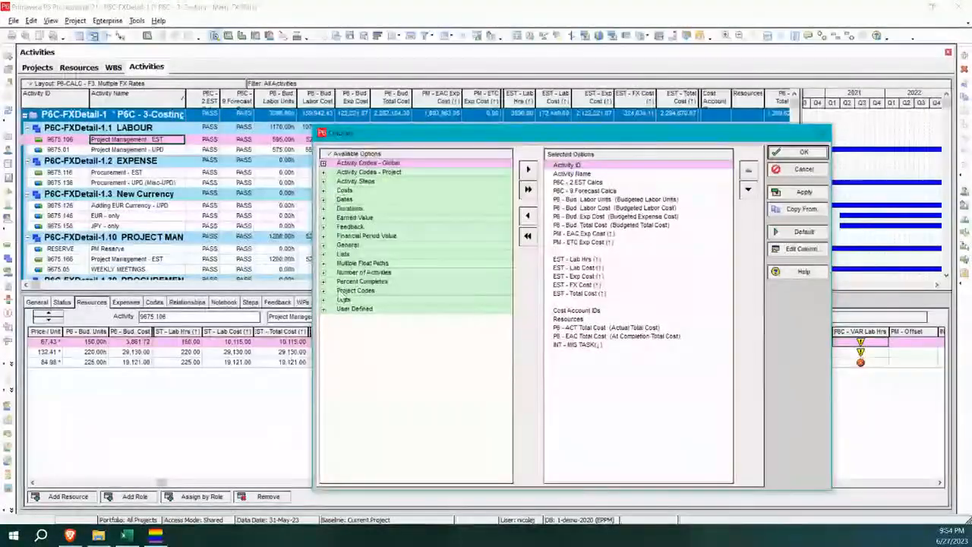
click(323, 309)
click(404, 242)
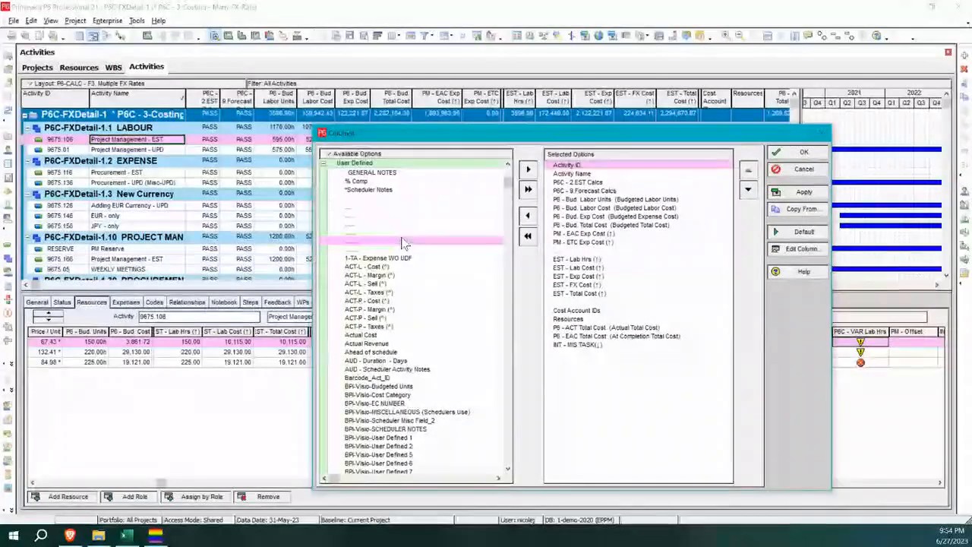
key(ctrl+f)
text(PM - ETC Lab Hrs (↑))
key(Return)
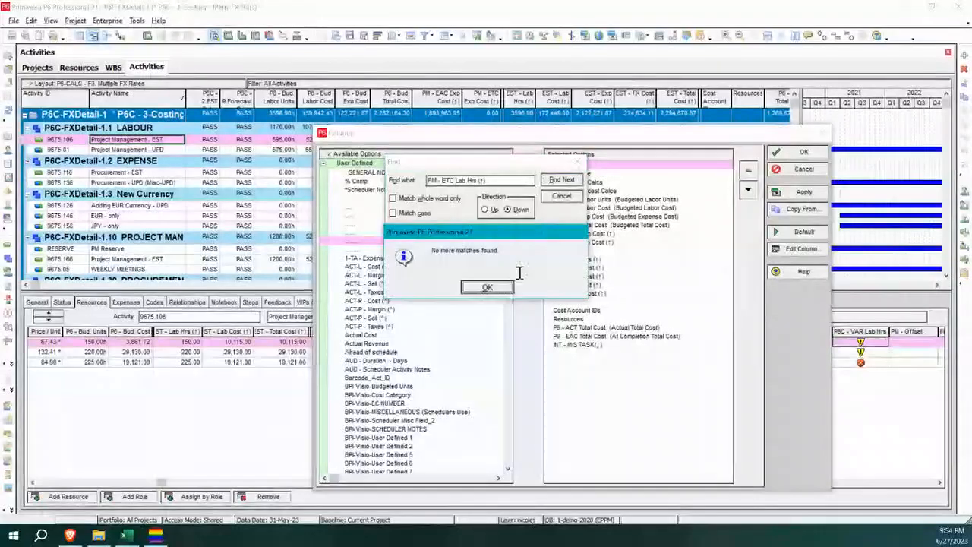
click(509, 288)
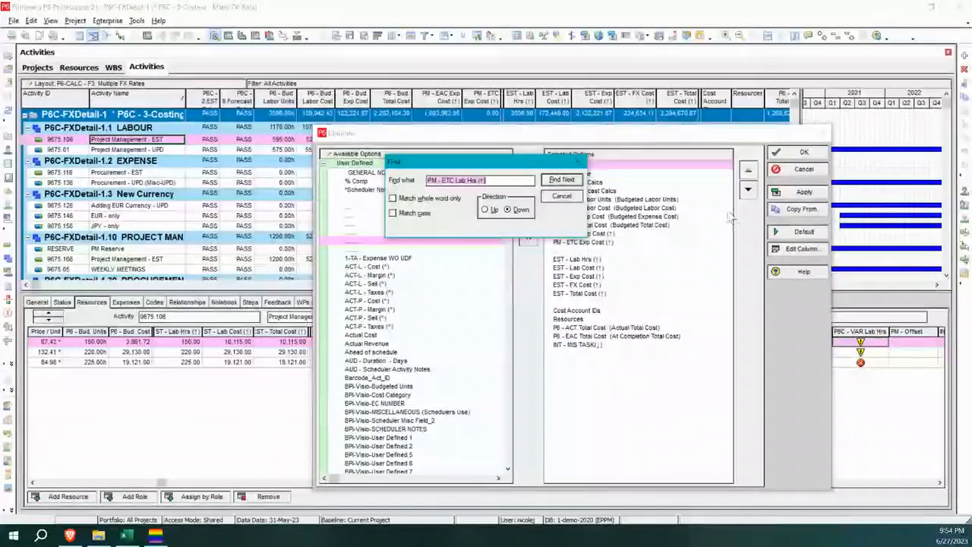
click(564, 197)
click(802, 176)
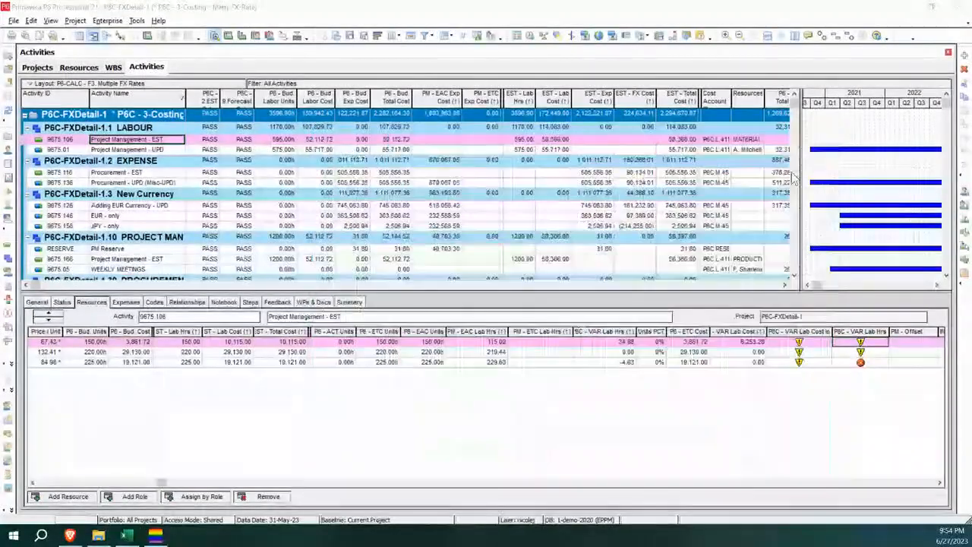
Create the activity user-defined field PM - ETC Lab Hrs (↑) with the Number data type, and delete the surplus new field
click(114, 21)
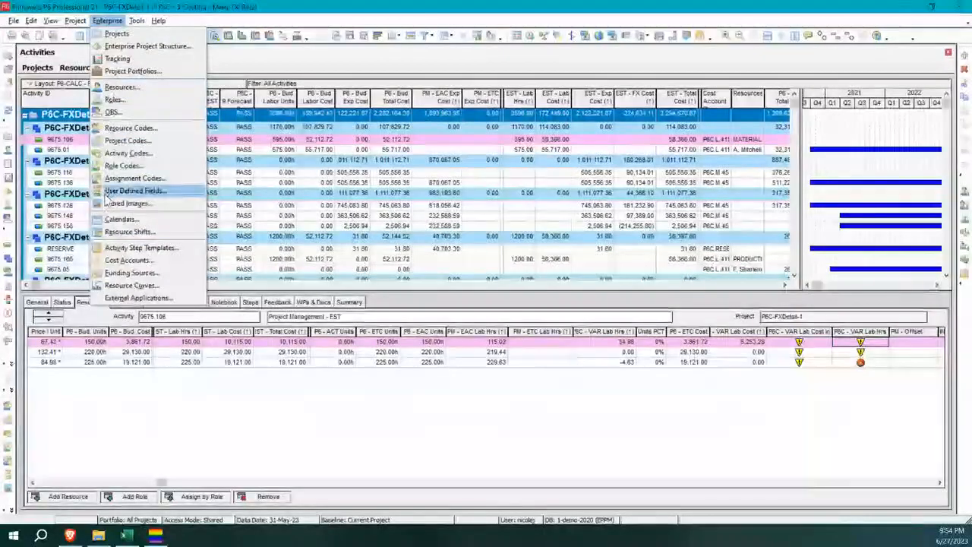
click(110, 194)
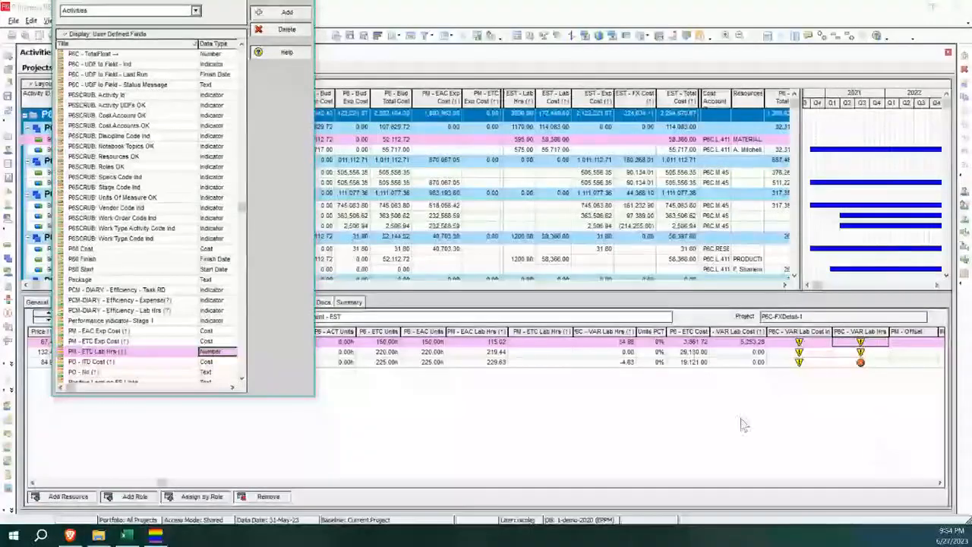
click(289, 13)
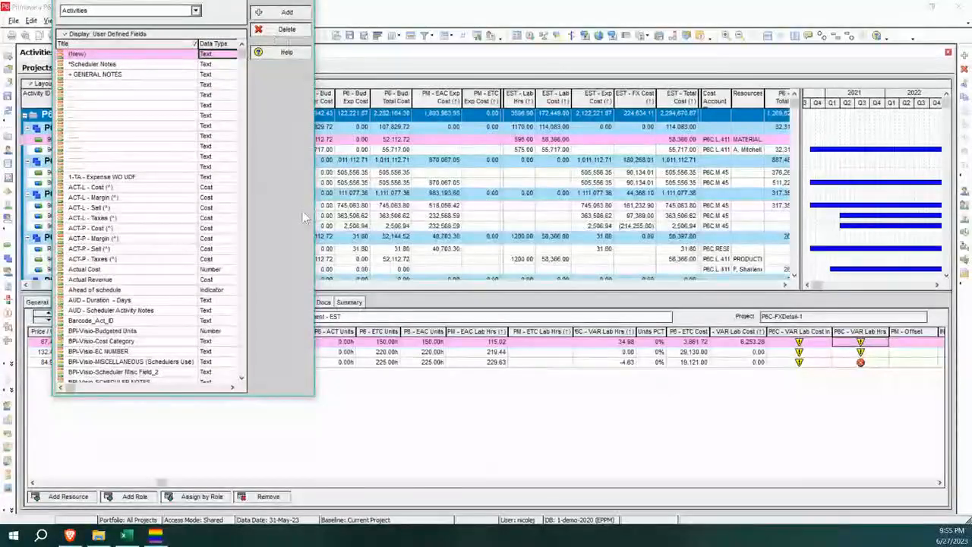
drag(268, 395, 278, 189)
click(280, 29)
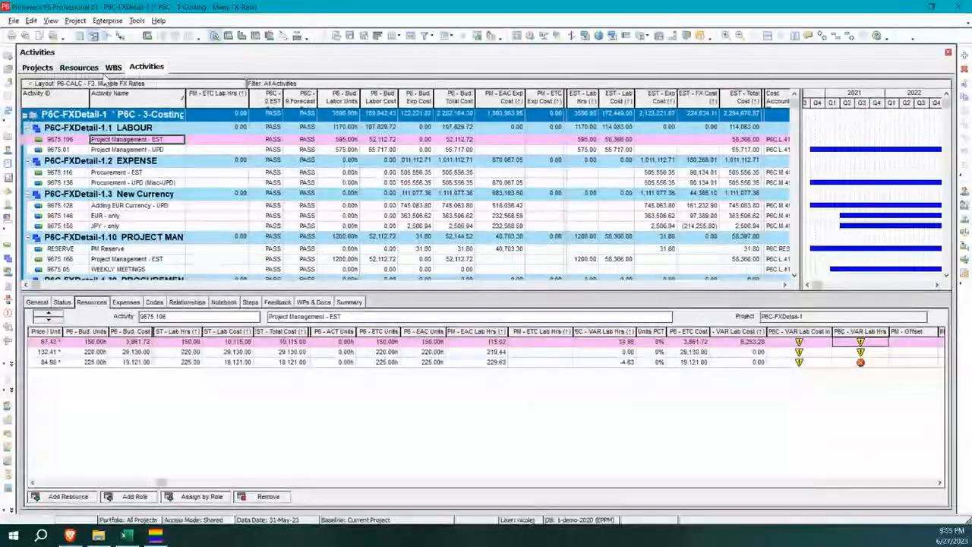
Set the P6C - 2.EST Calcs field of project P6C-FXDetail-1 to GO in the projects list
click(38, 67)
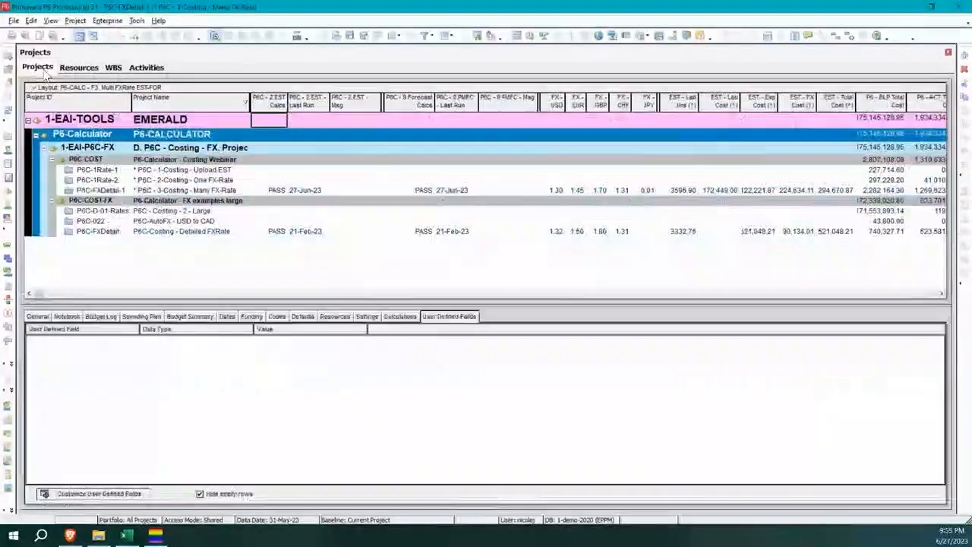
click(277, 191)
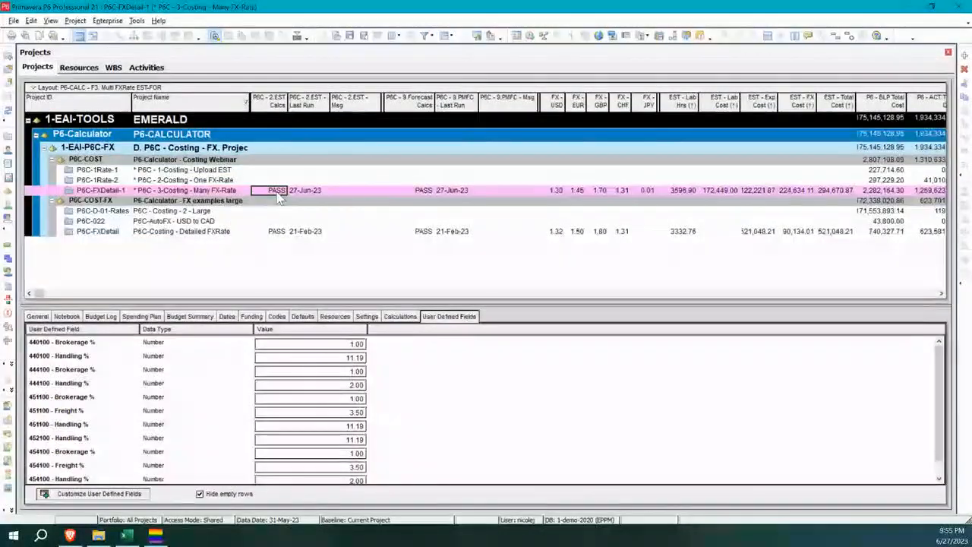
click(278, 192)
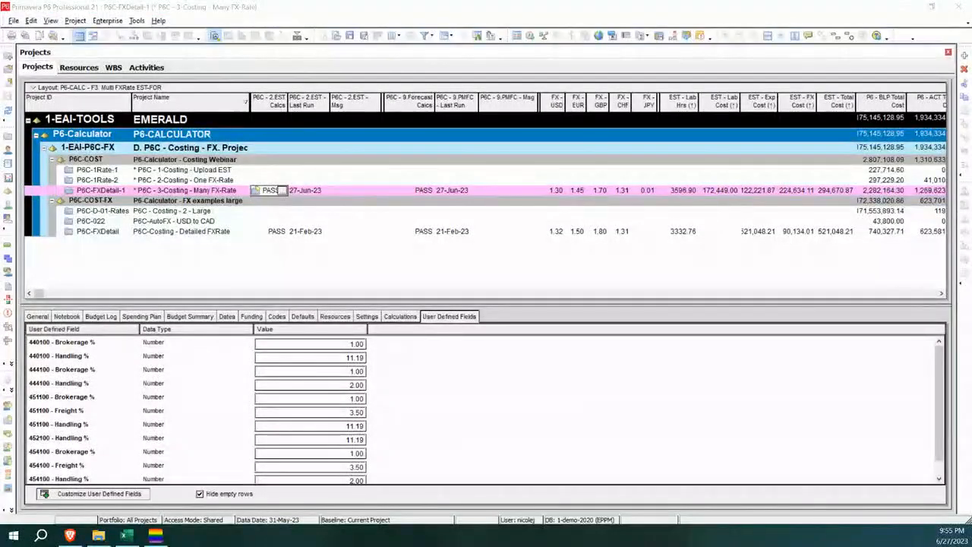
text(GO)
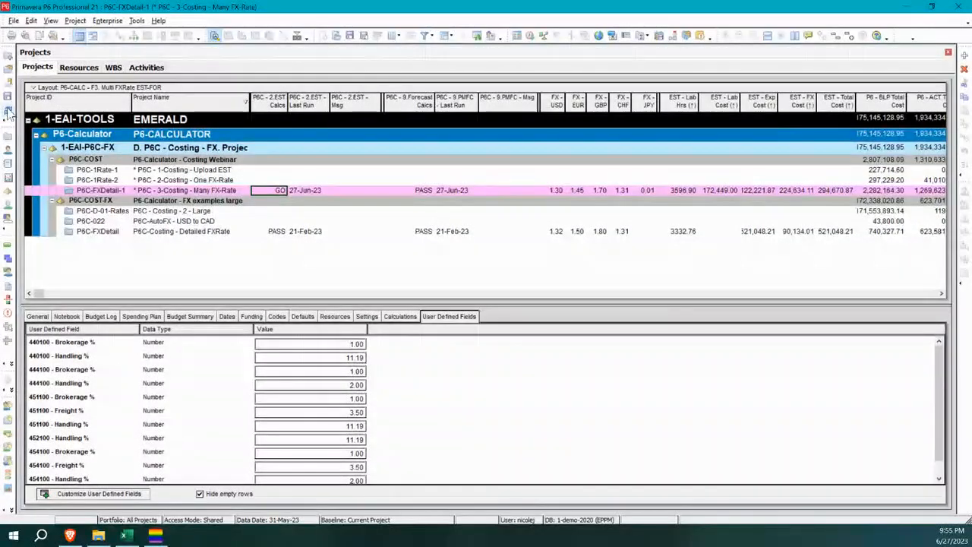
Show the expenses of activity Procurement - UPD (Misc-UPD) and sort them by EXP Type
click(153, 68)
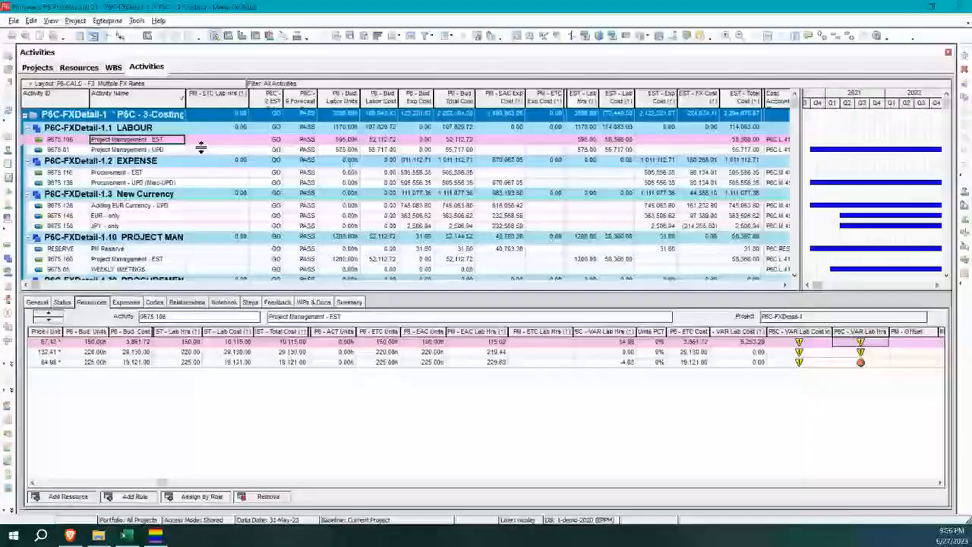
click(143, 185)
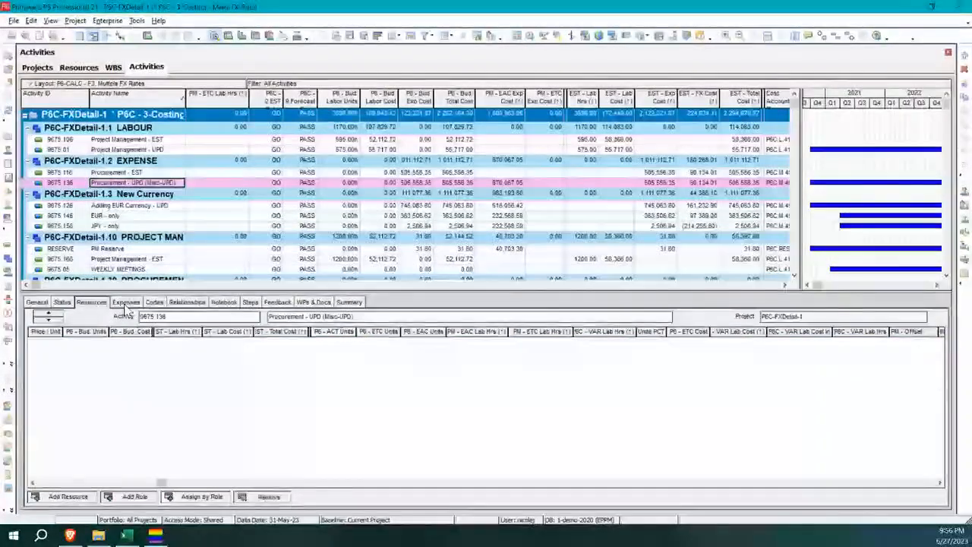
click(126, 302)
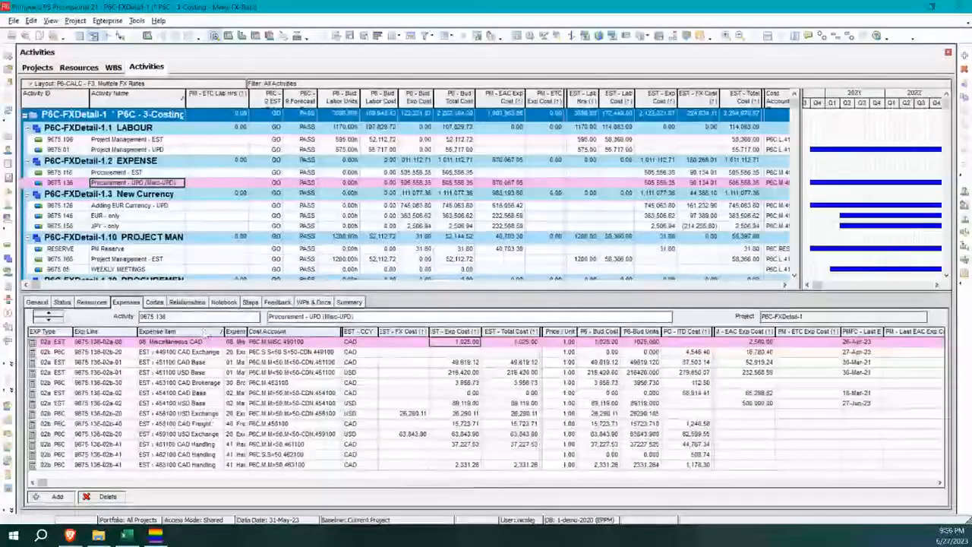
click(66, 334)
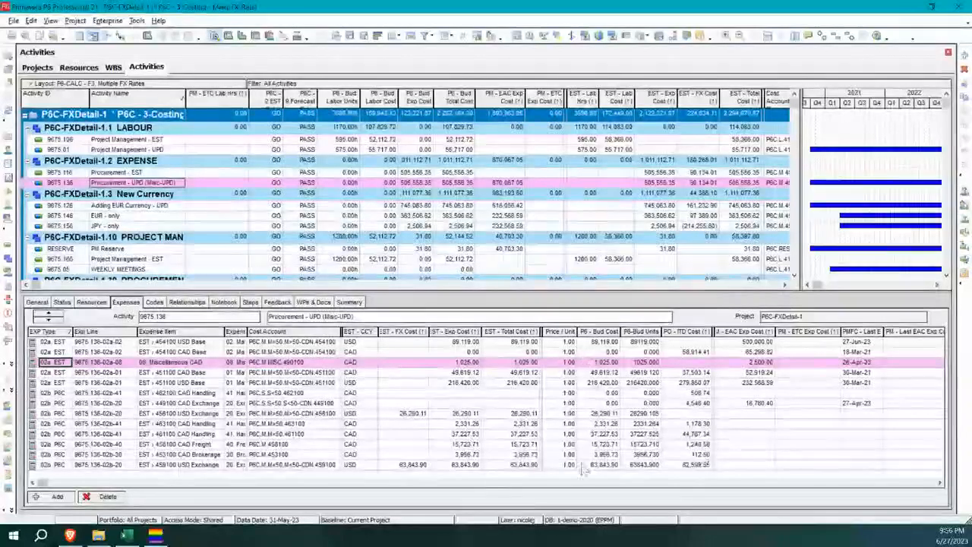
Widen the PM - EAC Exp Cost and PM - Last ETC Exp Cost columns, and select the EAC cost of the 454100 USD Base expense
click(940, 483)
click(940, 483)
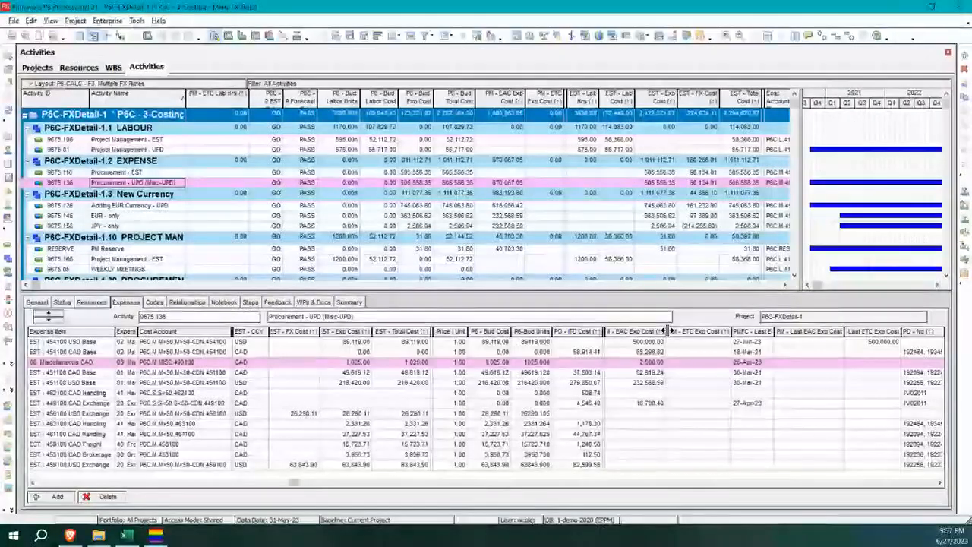
drag(668, 331, 673, 331)
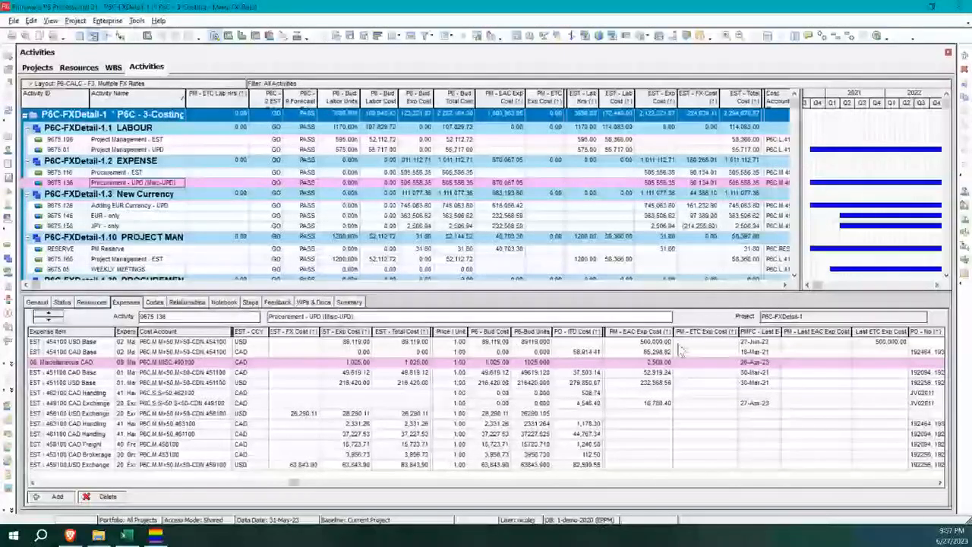
click(652, 342)
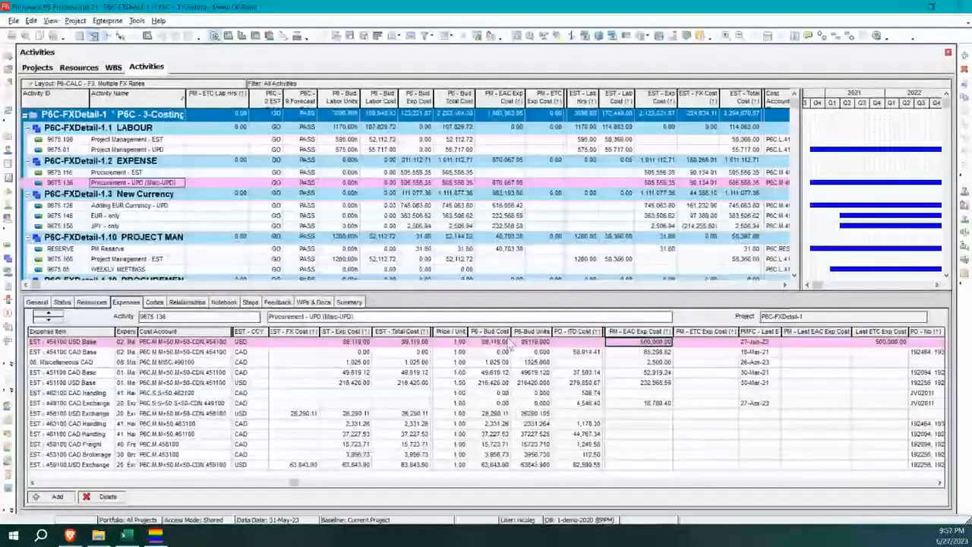
click(666, 346)
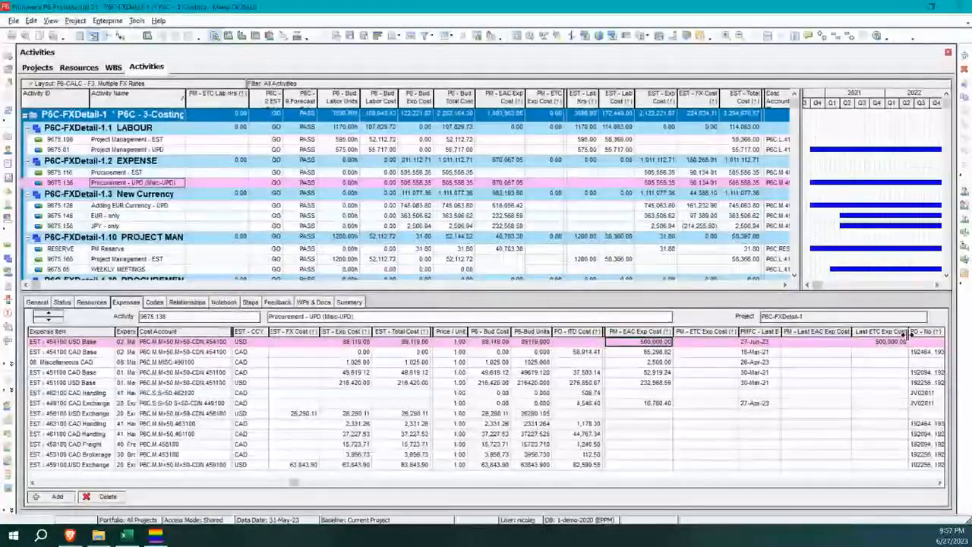
drag(916, 334, 921, 334)
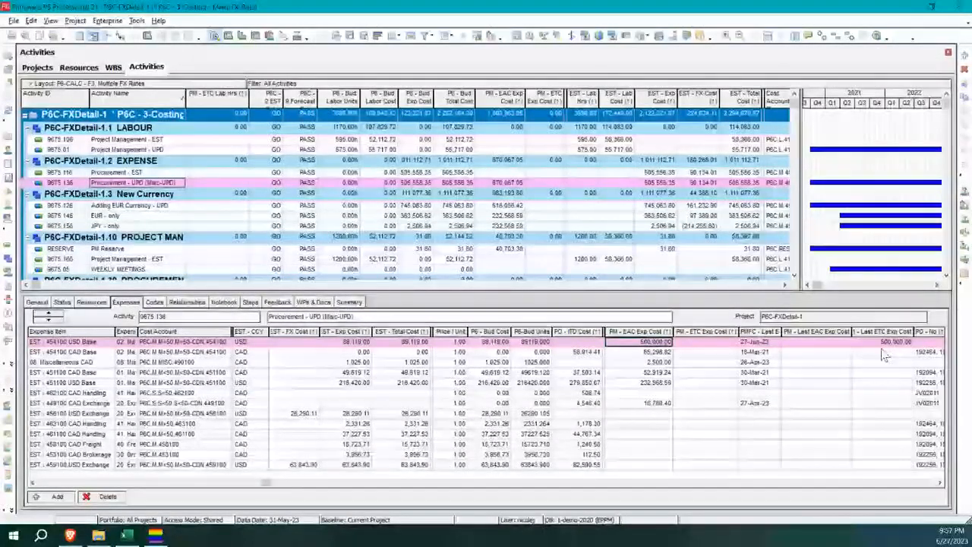
Review the expense lines' PO, ETC and EAC cost columns, and return to the start of the expense list
click(940, 483)
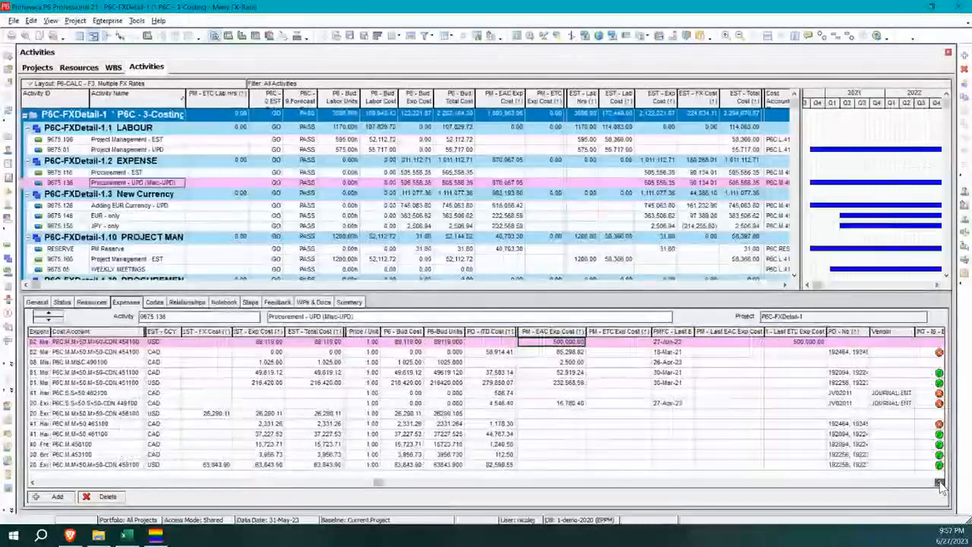
click(940, 486)
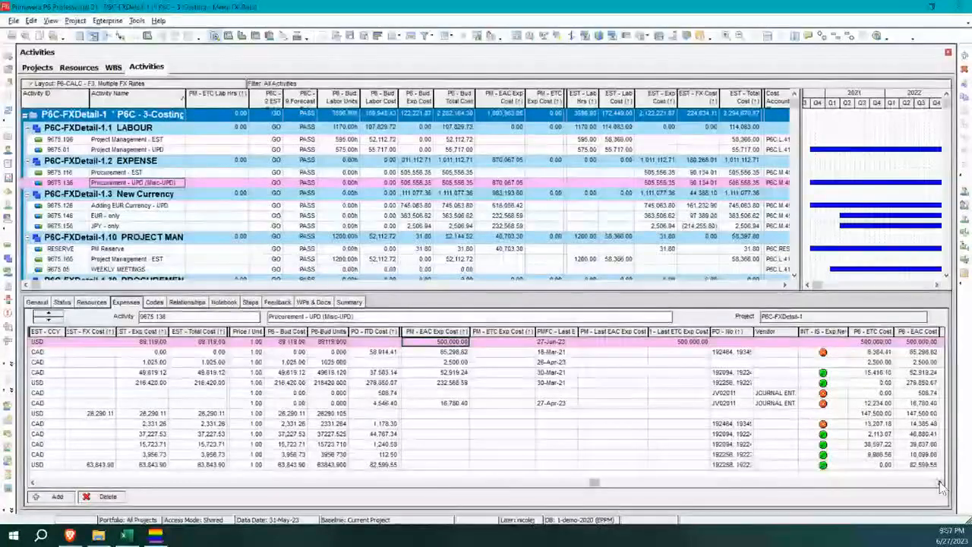
click(266, 483)
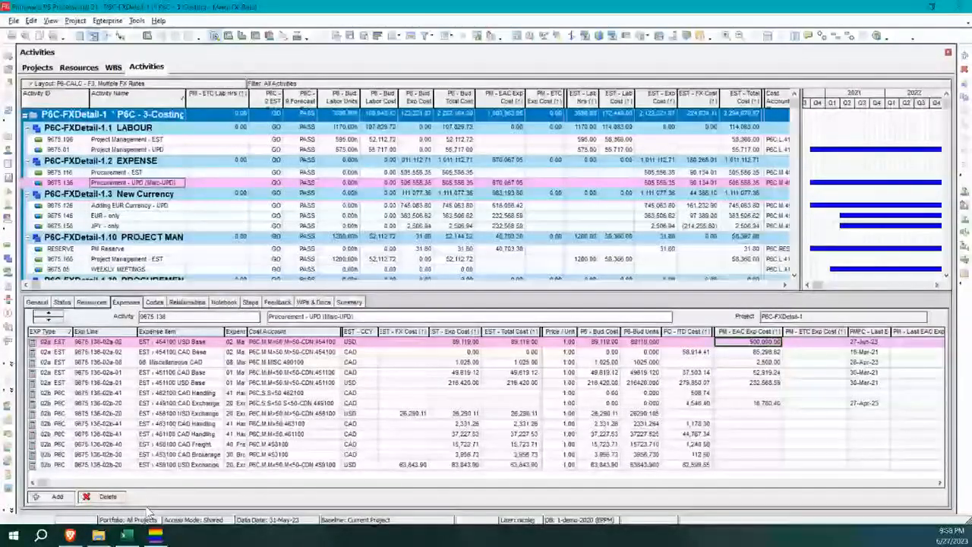
Switch to the Power BI report in the browser, and review the project detail and the costs overview with its cost category shares
click(70, 535)
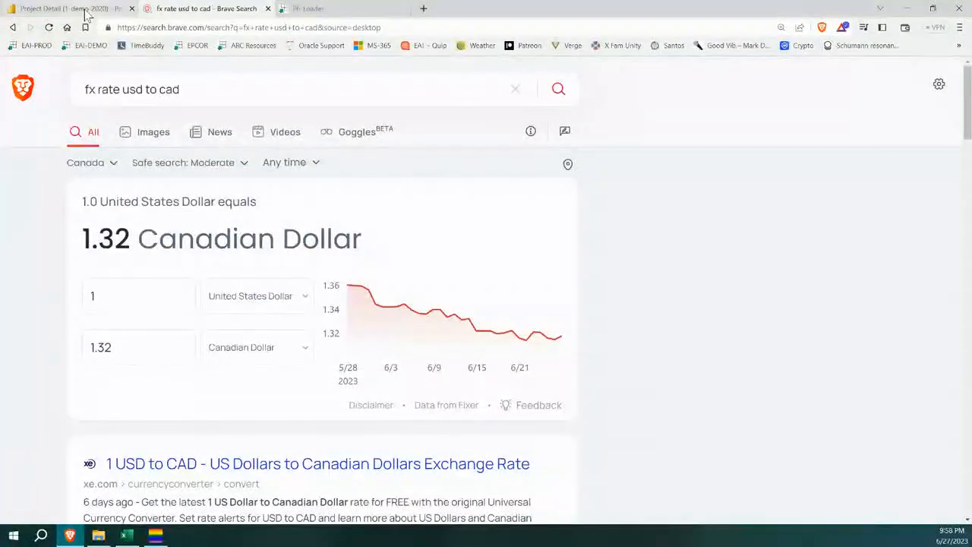
click(86, 13)
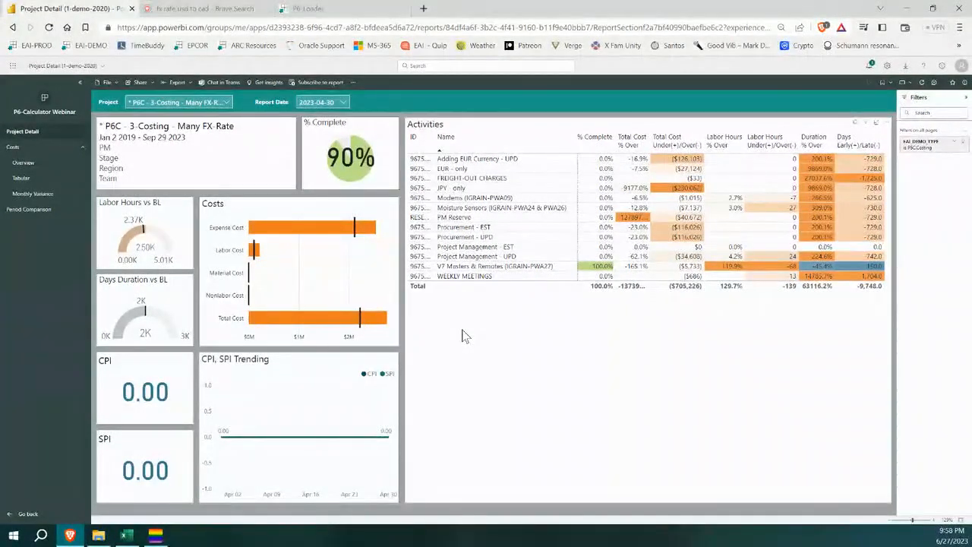
click(24, 163)
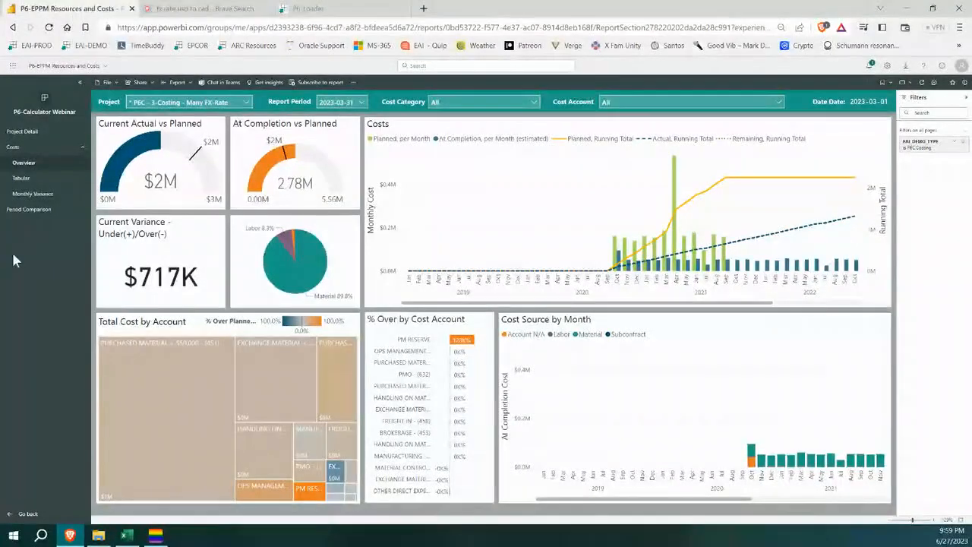
mouse_move(318, 269)
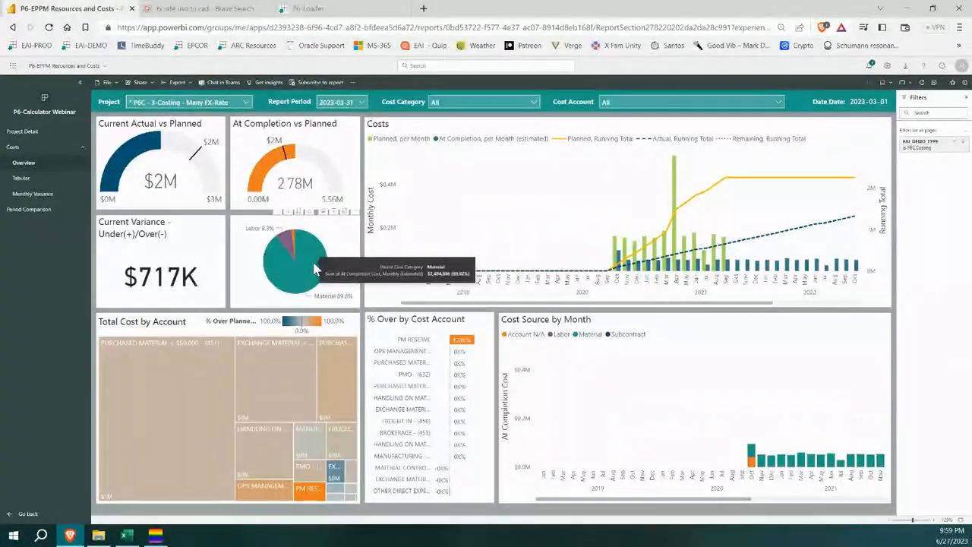
Filter the costs overview to report period 2023-04-30 and cost category Labor, and look through the available cost accounts
click(361, 106)
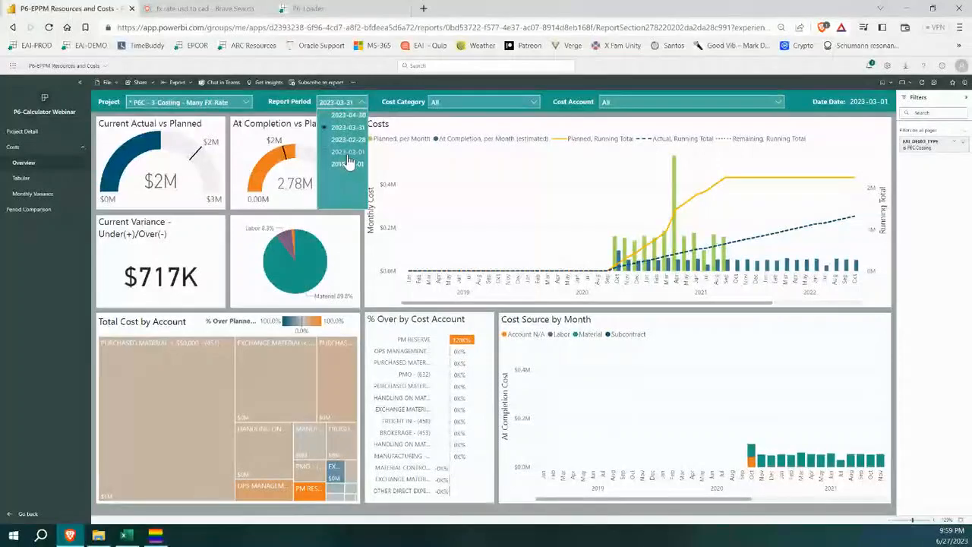
click(338, 115)
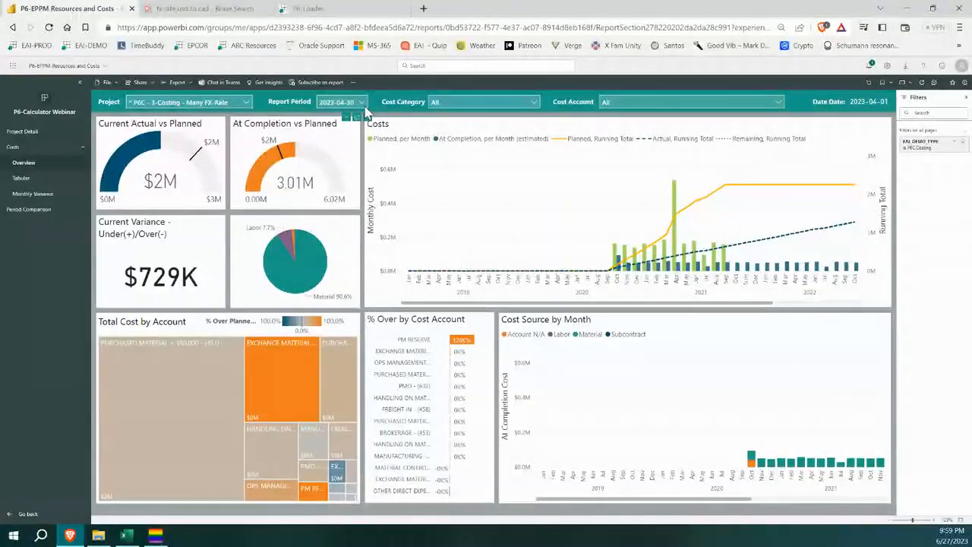
click(492, 104)
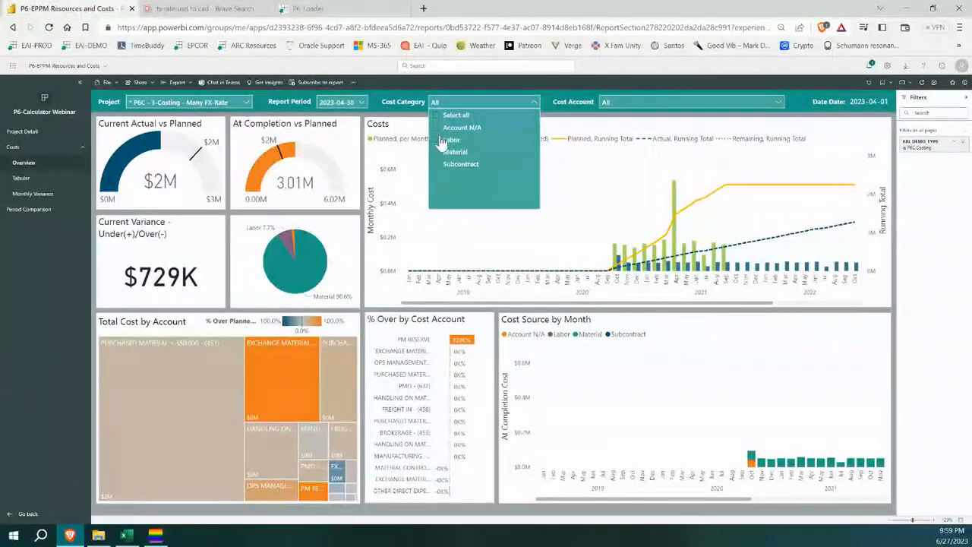
click(438, 142)
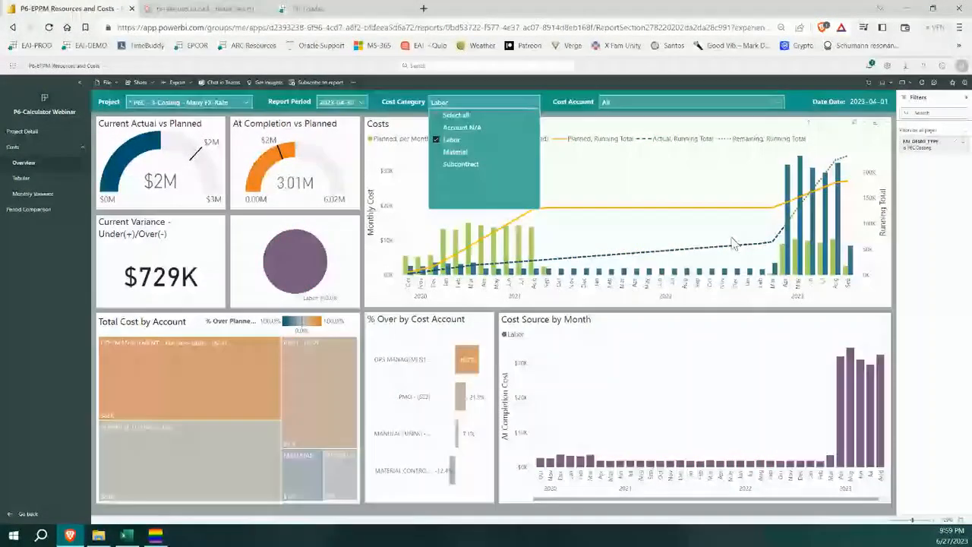
click(647, 103)
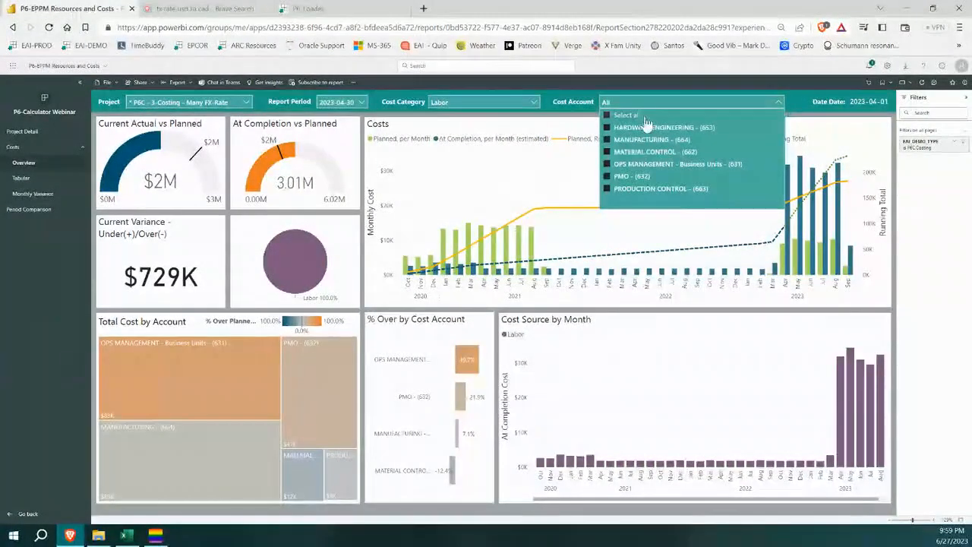
click(564, 130)
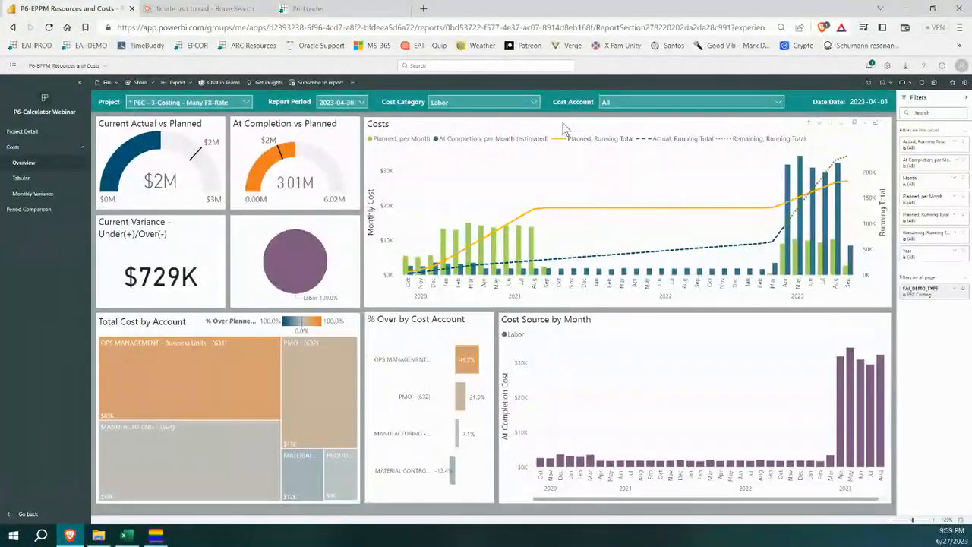
Open the tabular cost report and highlight the variance of OPS MANAGEMENT - Business Units (631)
click(32, 185)
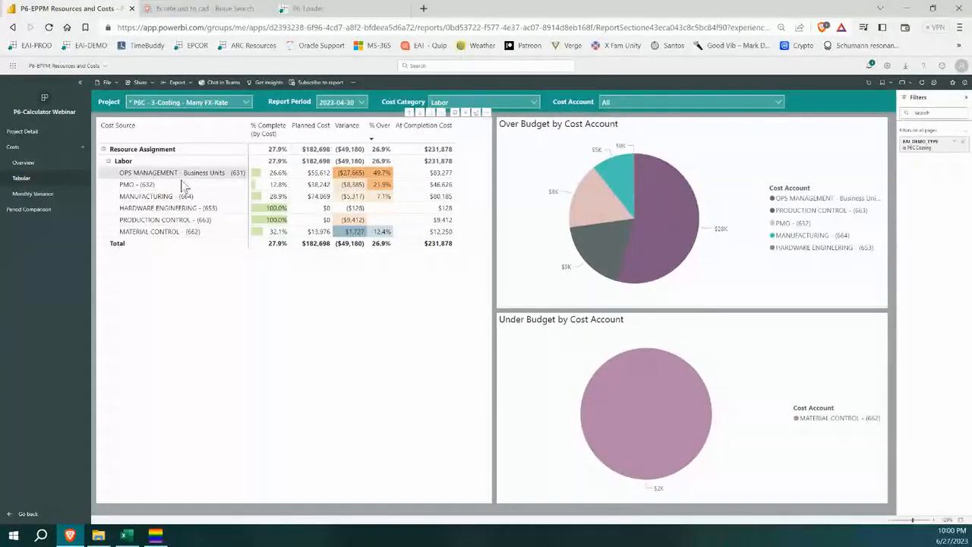
click(360, 175)
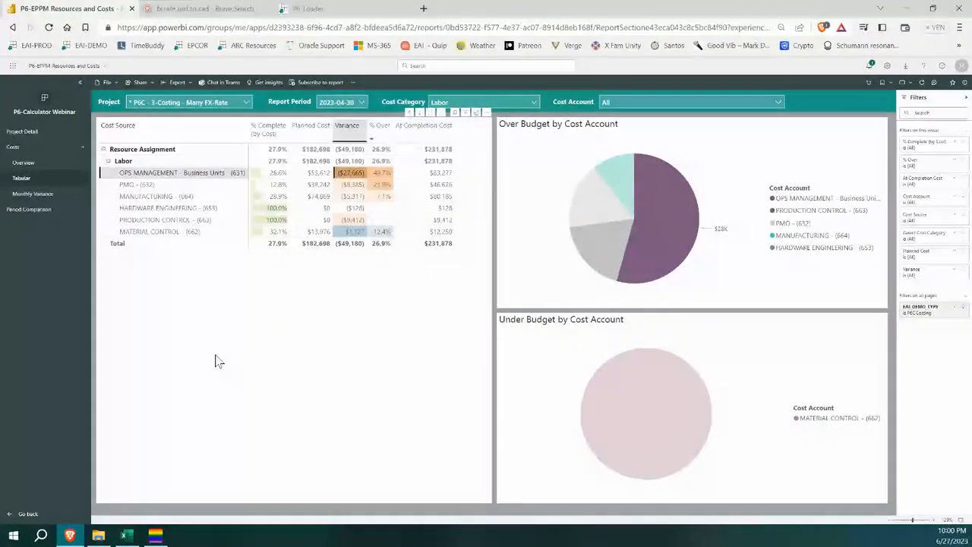
Review the monthly variance charts and the period comparison report
click(29, 199)
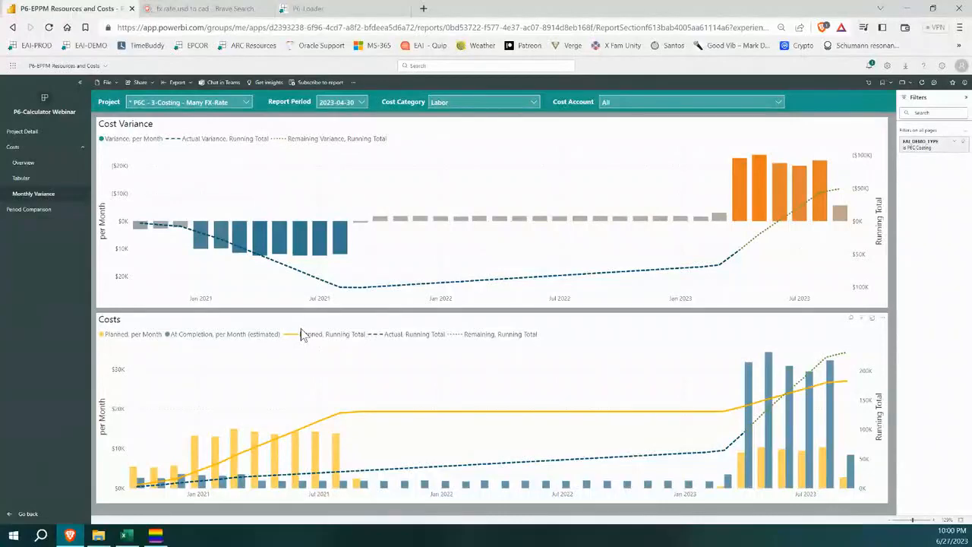
click(35, 214)
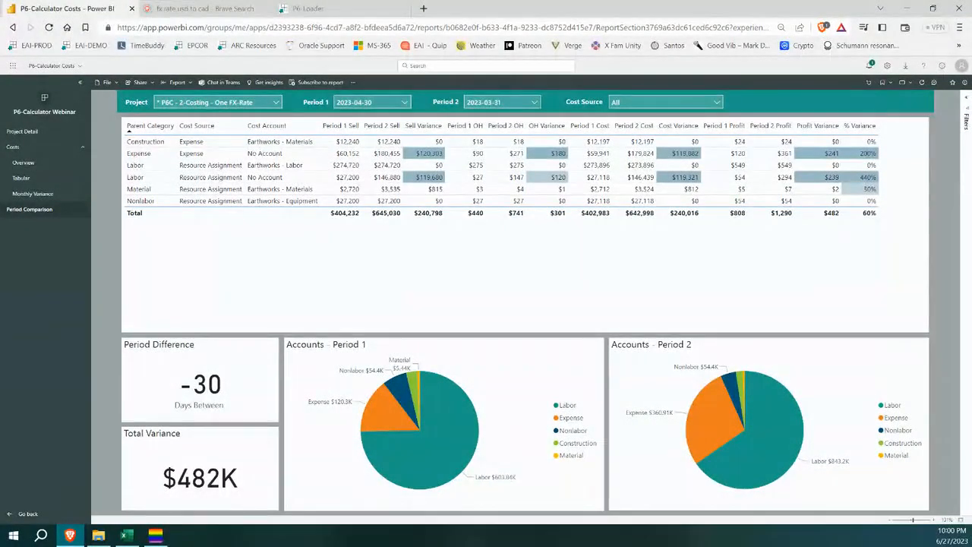
mouse_move(155, 535)
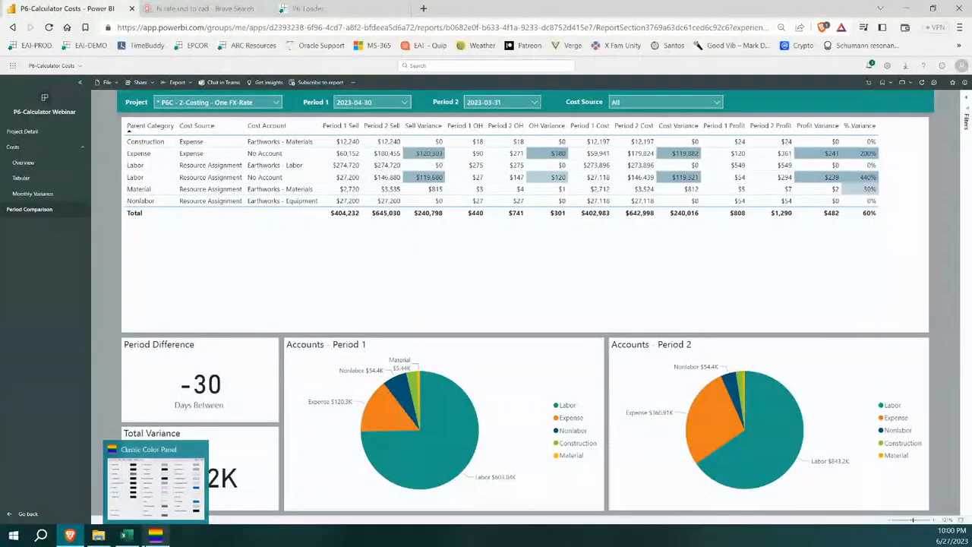